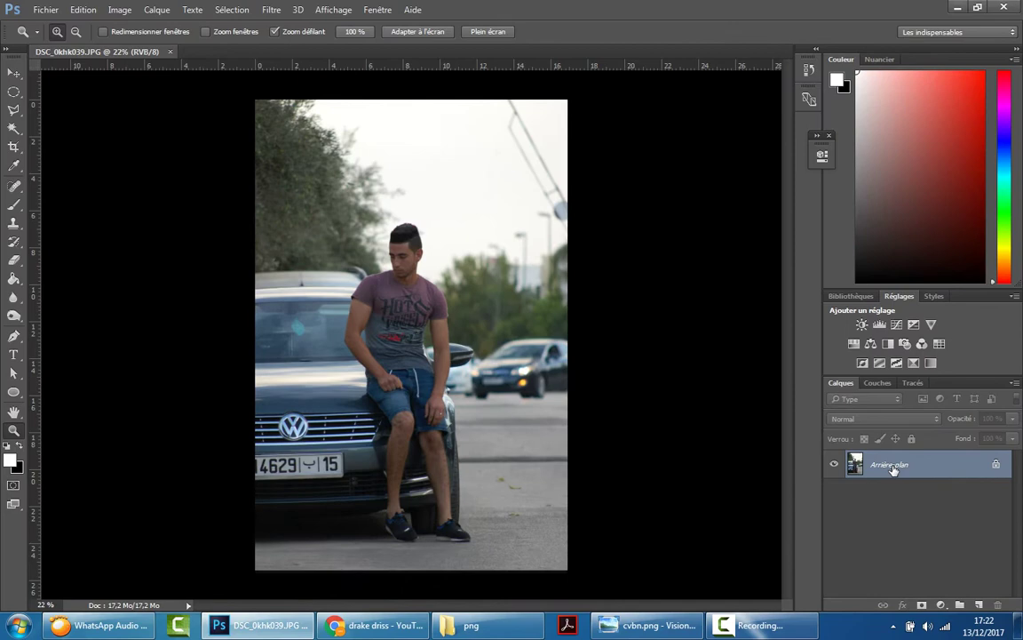
Unlock the background as Calque 0, duplicate it, and launch Filtre Camera Raw on the copy
double_click(892, 466)
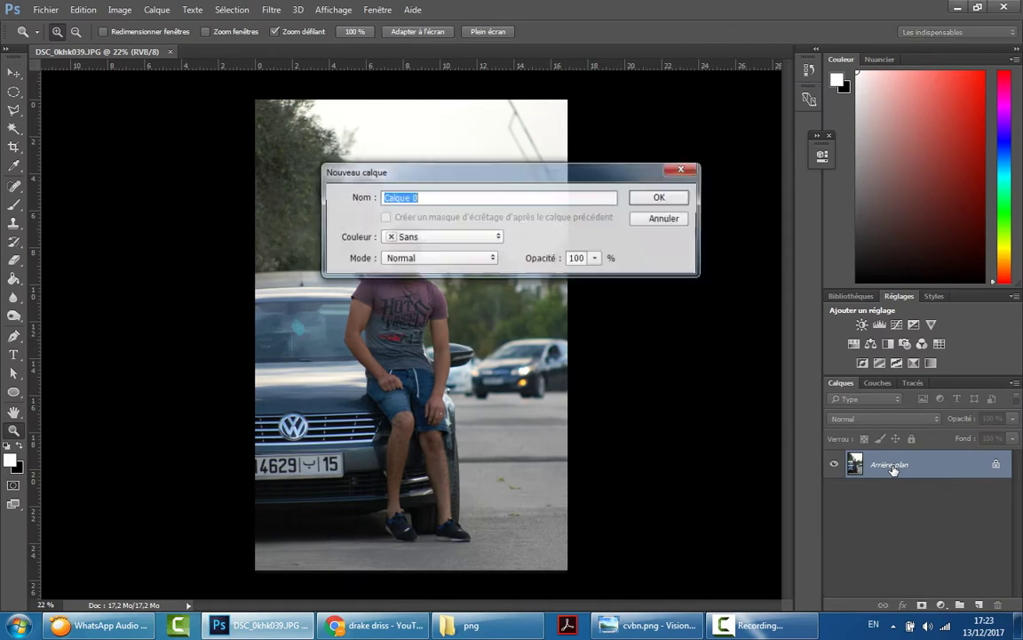
left_click(663, 197)
left_click_drag(941, 470, 980, 605)
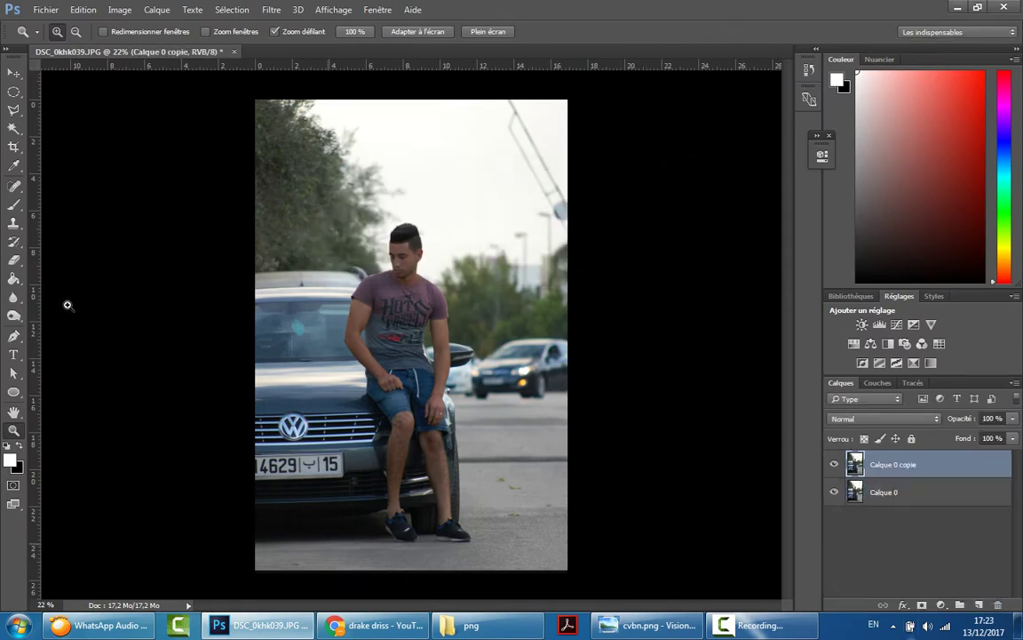
left_click(271, 10)
left_click(345, 92)
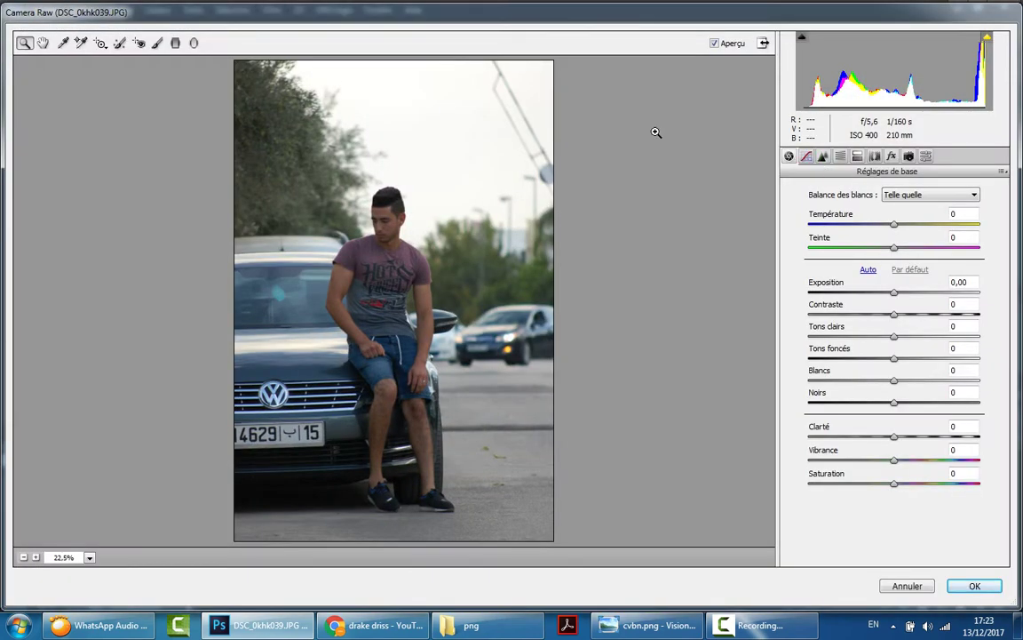
In Camera Raw Basic, raise Contraste to +42, add slight clarity, and set Température to -7
mouse_move(894, 315)
left_mouse_down()
mouse_move(942, 316)
mouse_move(930, 315)
mouse_move(897, 359)
mouse_move(930, 360)
mouse_move(893, 380)
mouse_move(879, 404)
mouse_move(895, 402)
left_mouse_up()
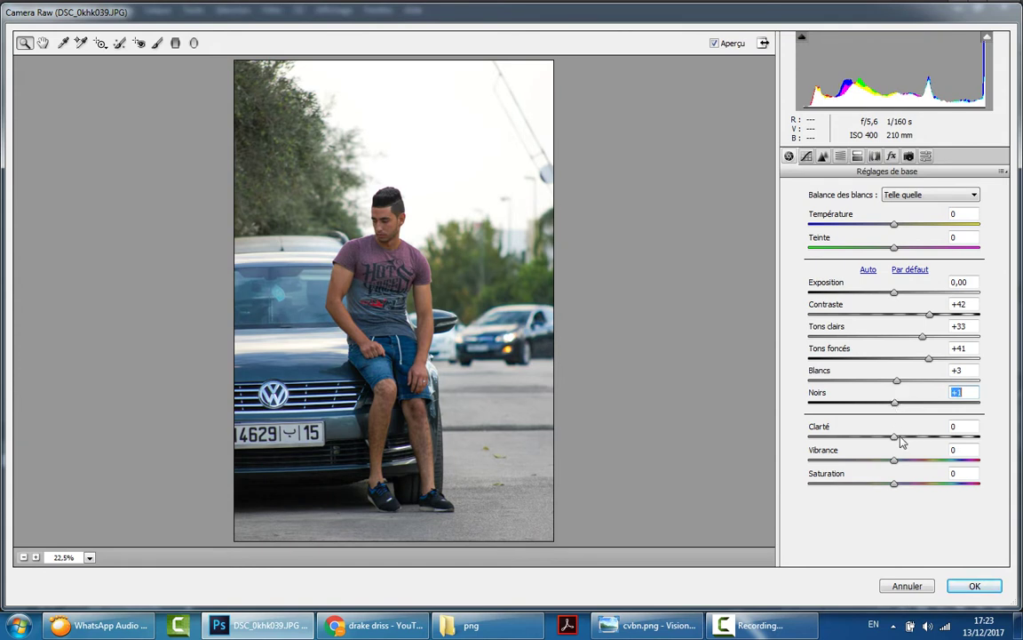
mouse_move(900, 441)
left_mouse_down()
mouse_move(918, 445)
mouse_move(899, 438)
mouse_move(900, 485)
left_mouse_up()
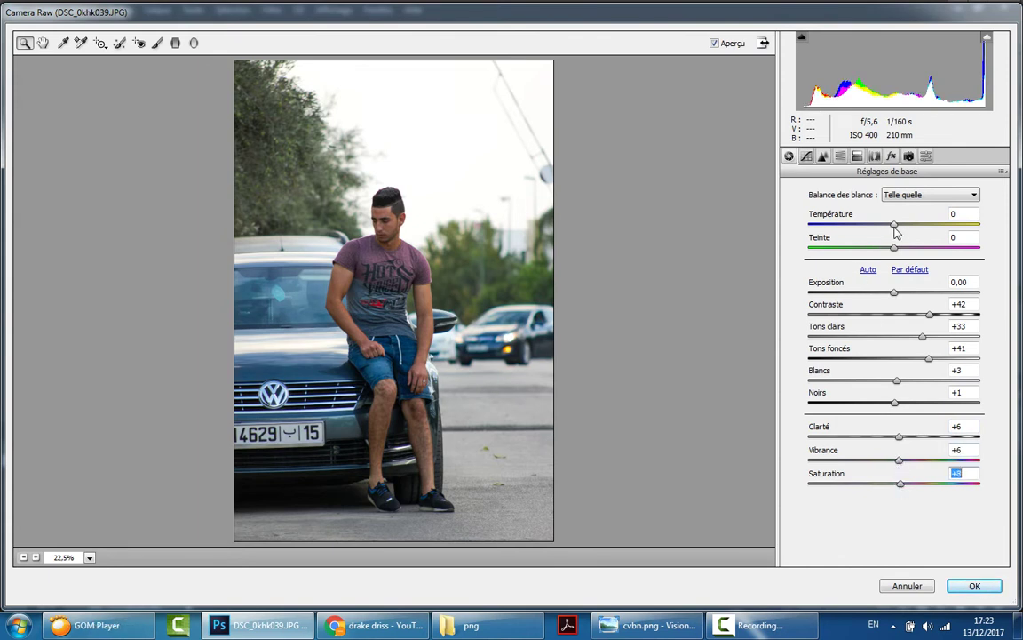
left_click_drag(894, 231, 889, 235)
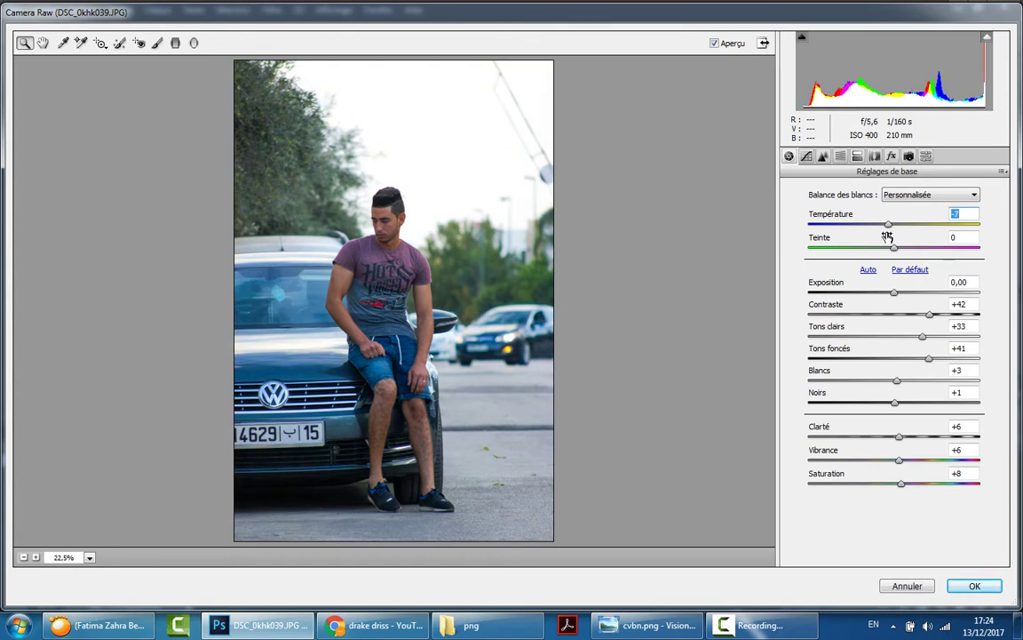
In HSL saturation, set Jaunes to +98 while keeping Verts at 0
left_click(823, 157)
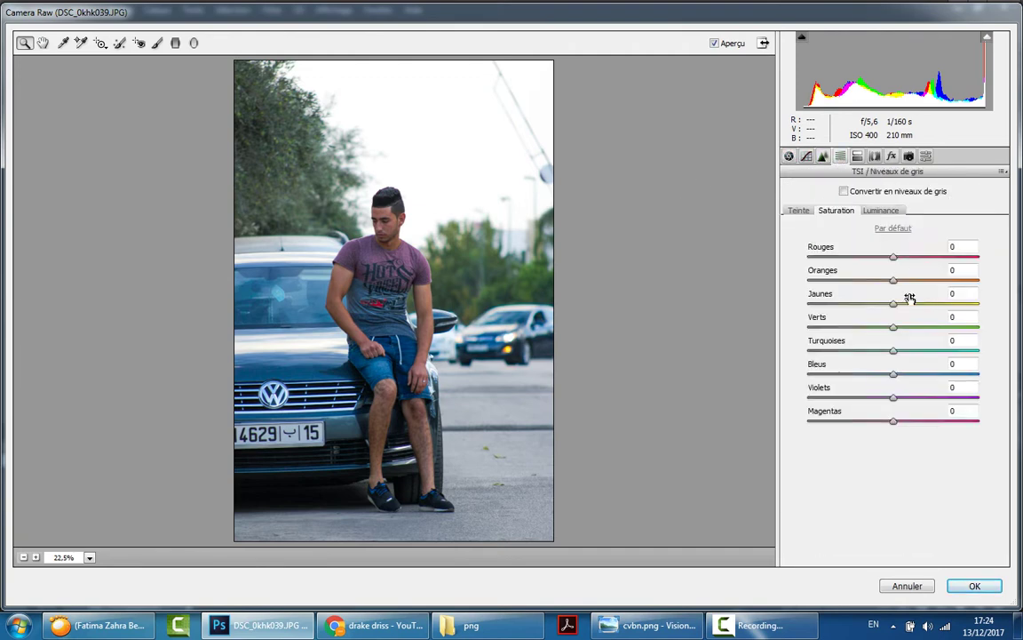
left_click_drag(893, 327, 959, 329)
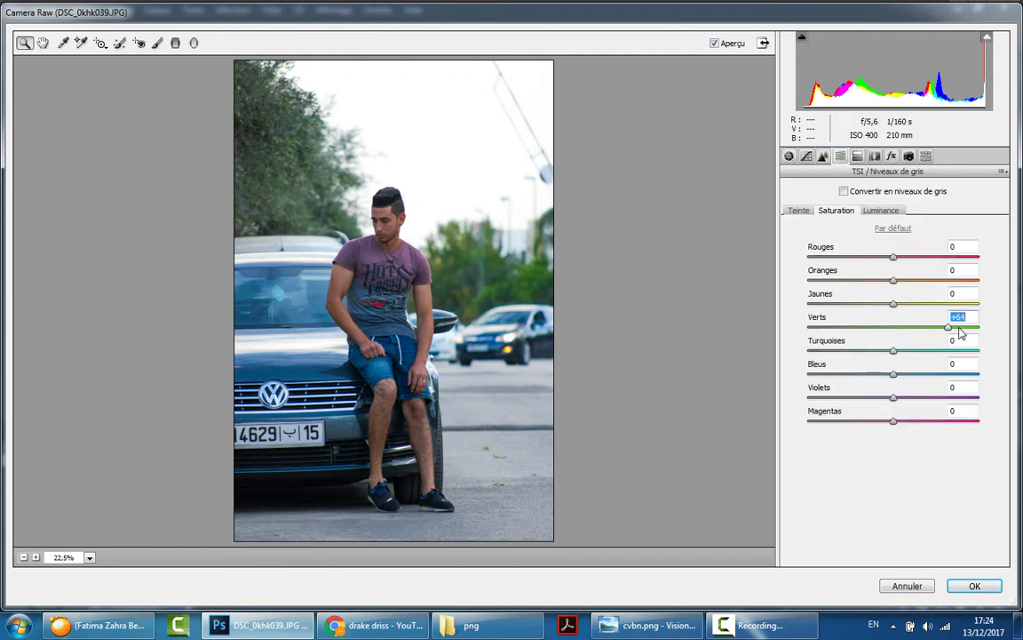
double_click(959, 327)
left_click_drag(903, 304, 979, 308)
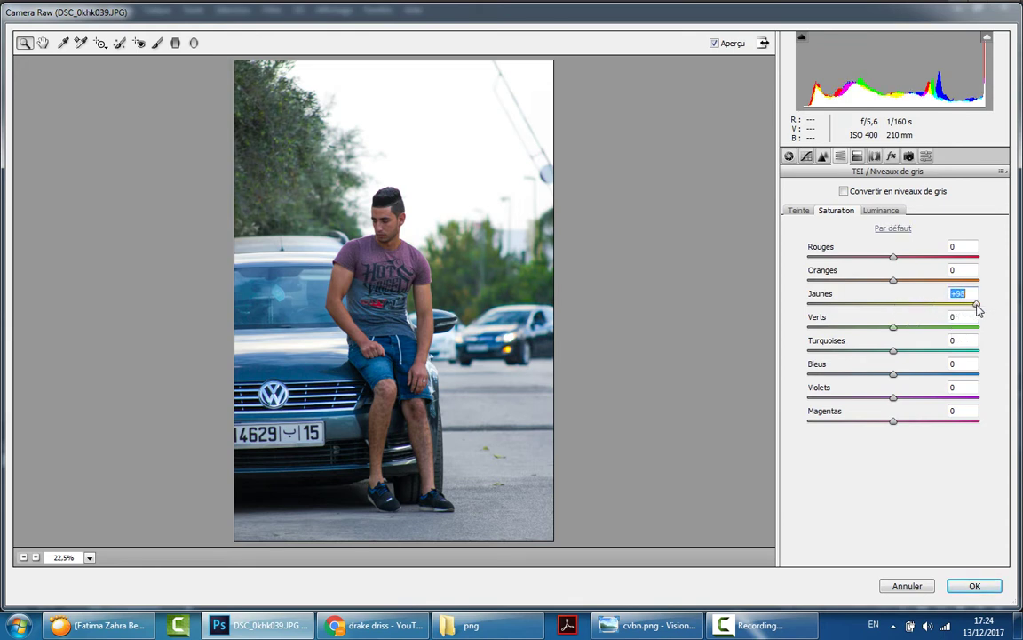
Shift the greens' hue negative and apply the Camera Raw edits to Calque 0 copie
left_click(799, 211)
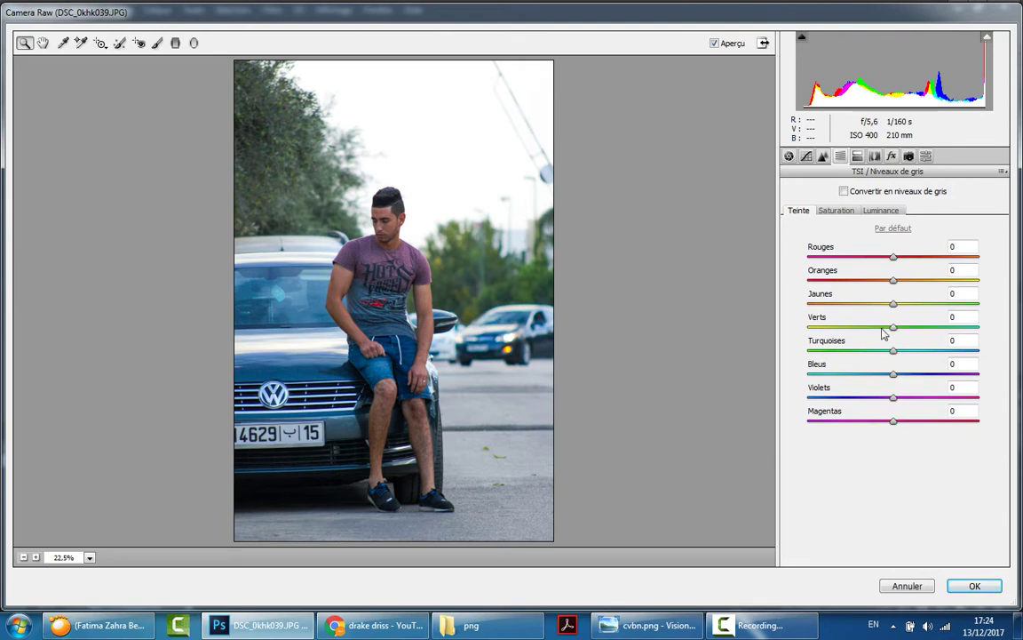
left_click_drag(894, 330, 809, 332)
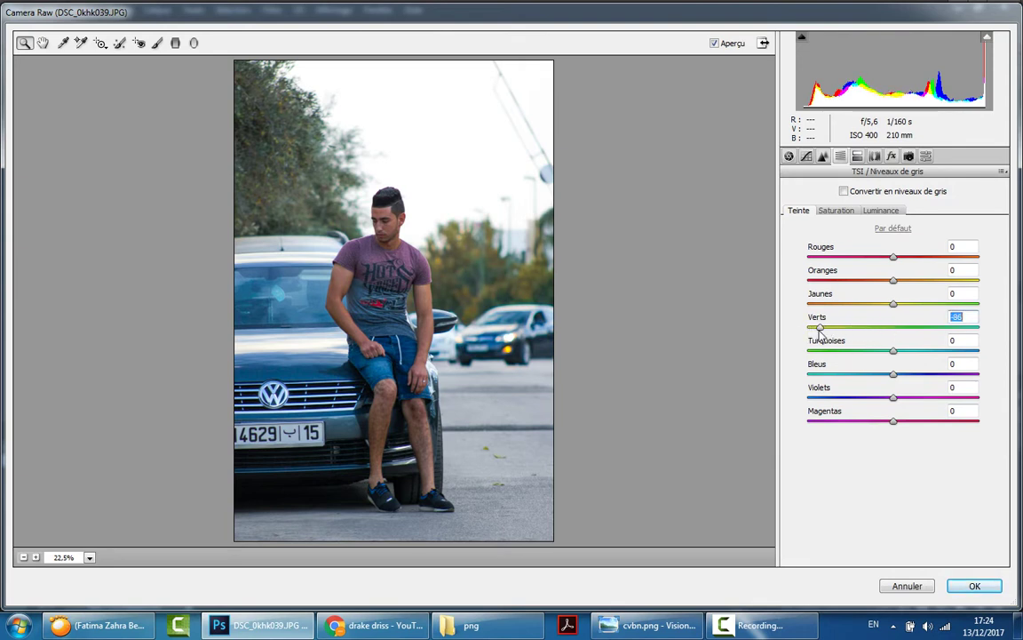
left_click_drag(824, 331, 828, 331)
type("0")
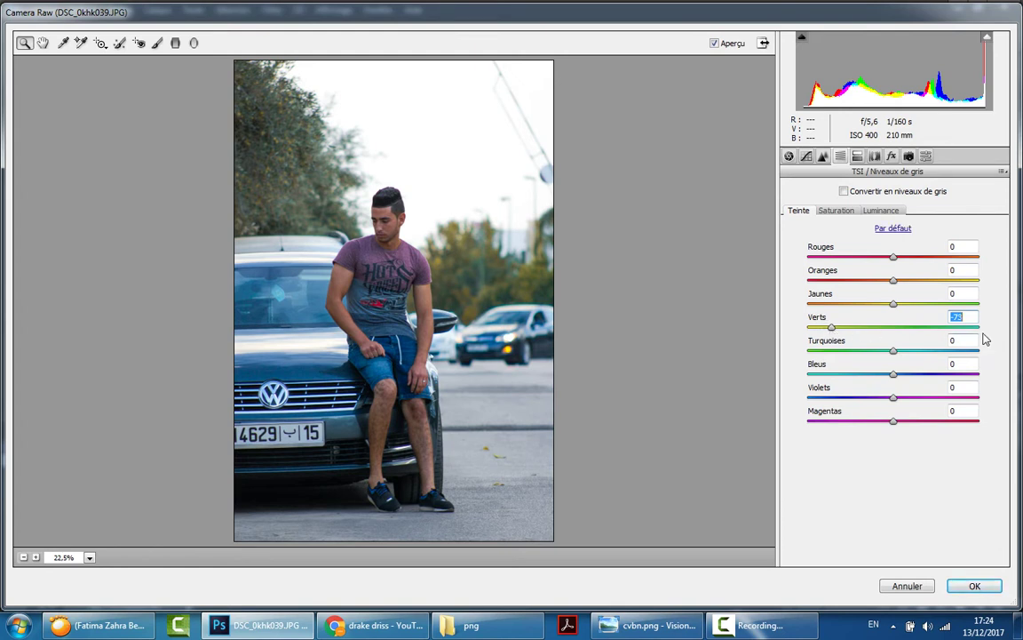
left_click(830, 213)
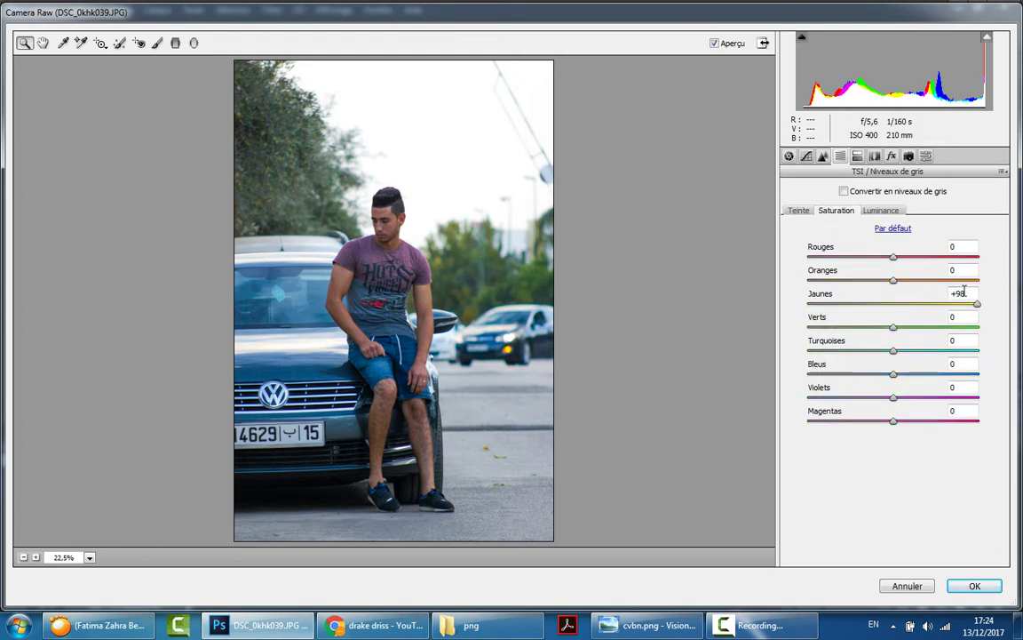
left_click(961, 589)
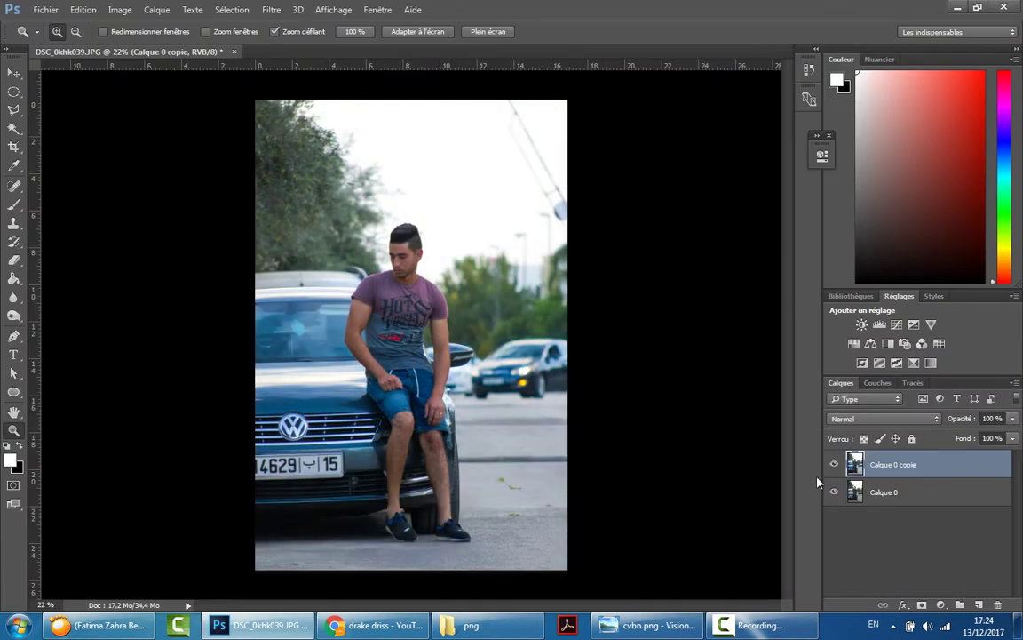
Flatten the image with Aplatir l'image and unlock the result as Calque 0
left_click(834, 464)
left_click(835, 464)
left_click(1015, 382)
left_click(883, 534)
double_click(881, 468)
key("Return")
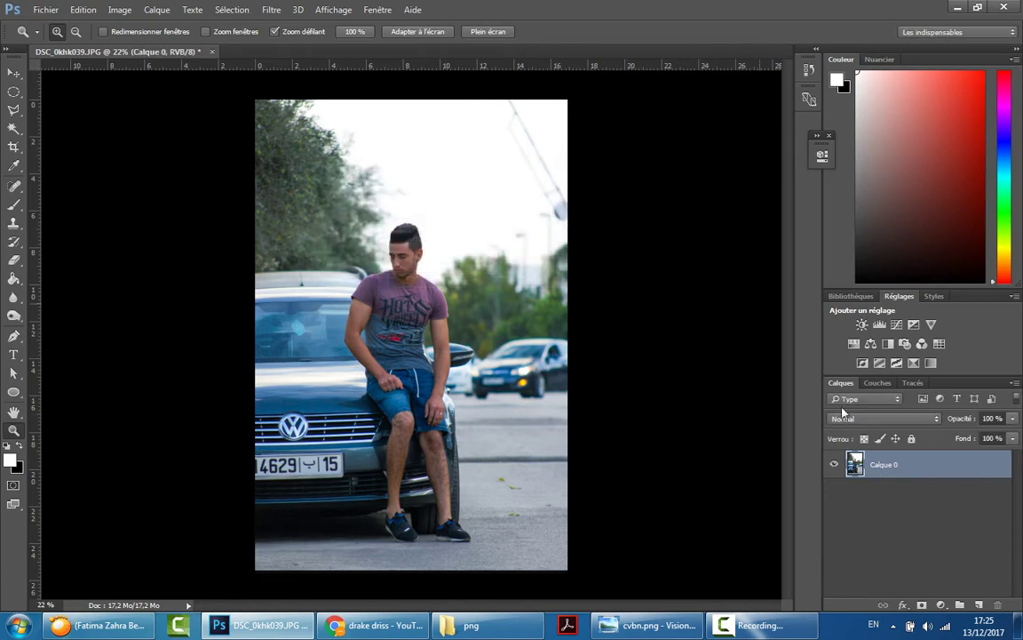
Duplicate Calque 0 and launch Filtre Camera Raw on the new copy
left_click_drag(955, 474, 979, 605)
left_click(271, 10)
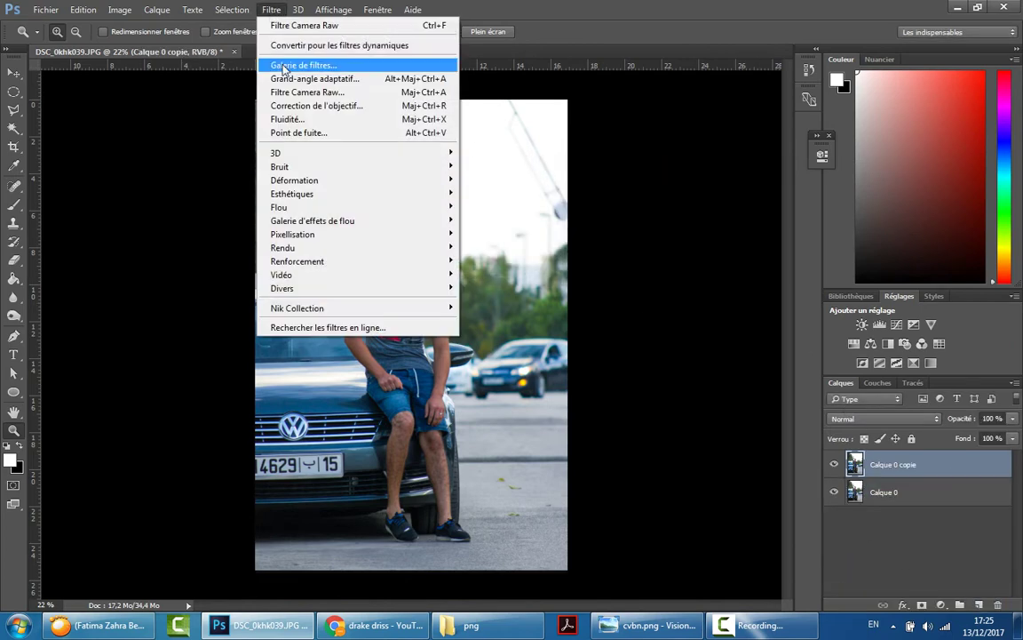
left_click(300, 92)
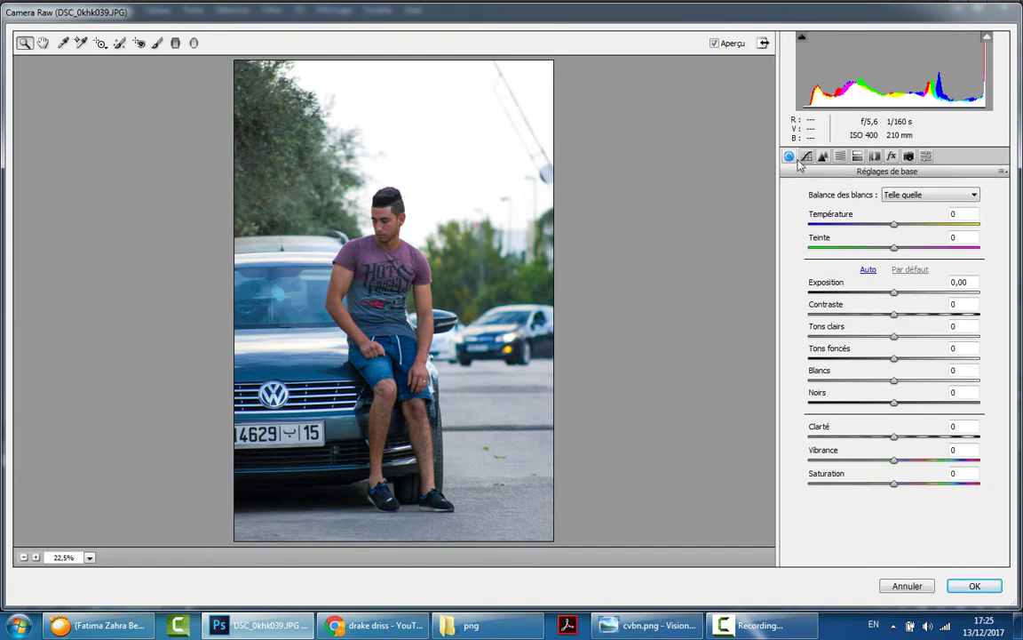
In HSL, max the yellows' saturation to +100 and shift the greens' hue to -100
left_click(806, 155)
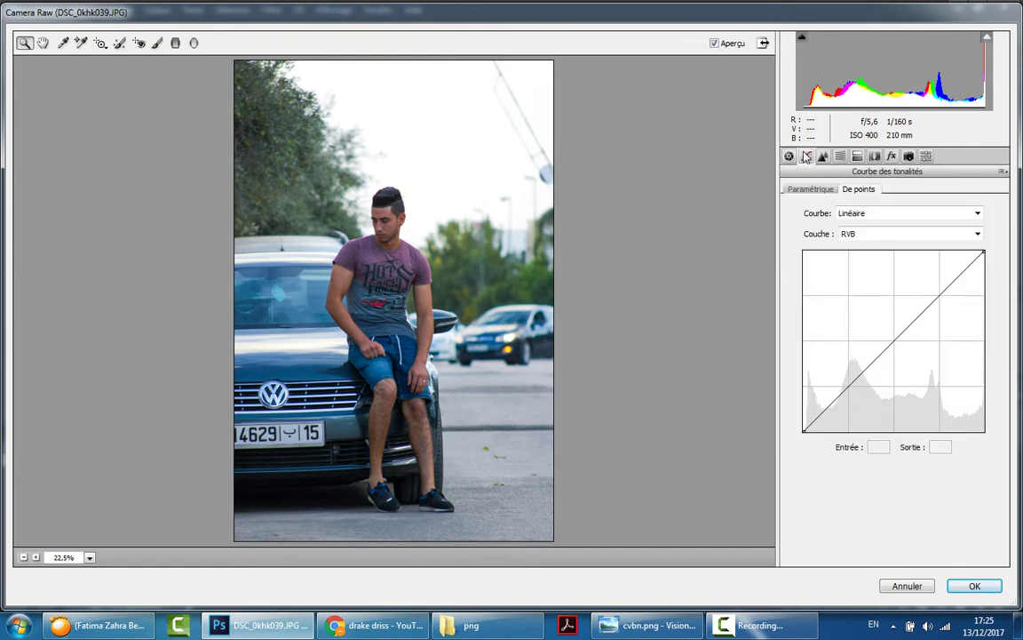
left_click(841, 155)
left_click(836, 210)
mouse_move(894, 304)
left_mouse_down()
mouse_move(908, 308)
mouse_move(786, 331)
left_mouse_up()
left_click(799, 211)
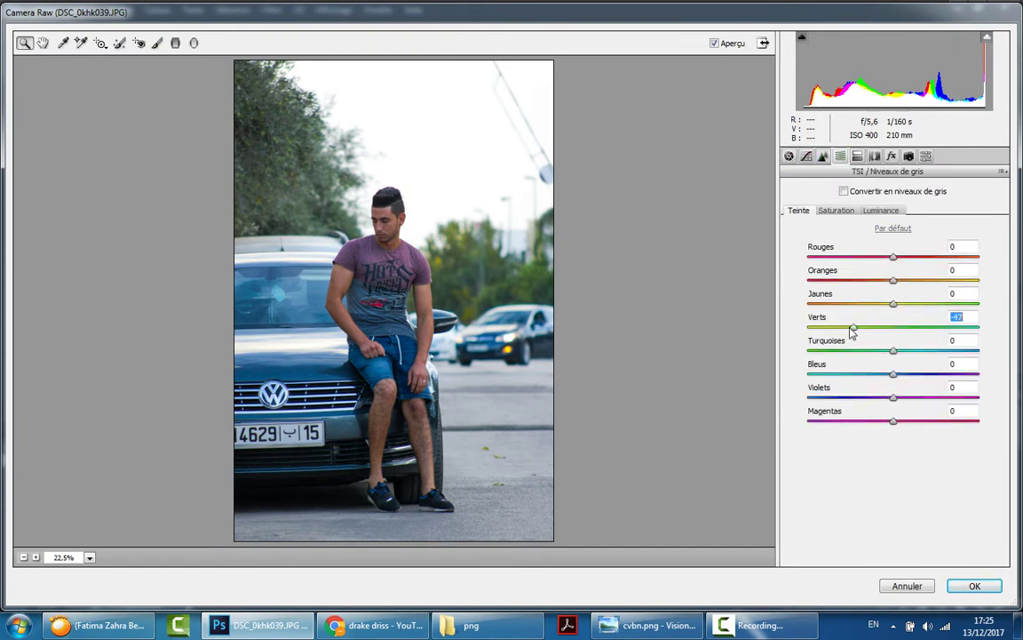
left_click(836, 211)
Set saturation Bleus +33, Verts +25, Turquoises about +29, and apply the filter
mouse_move(894, 374)
left_mouse_down()
mouse_move(940, 376)
mouse_move(923, 375)
left_mouse_up()
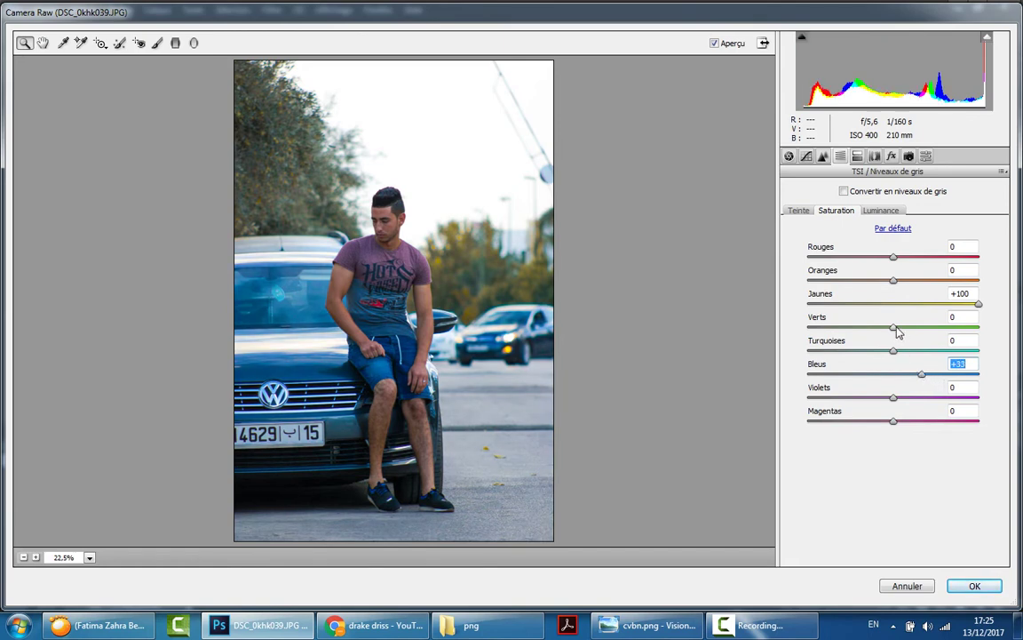
left_click_drag(894, 327, 915, 328)
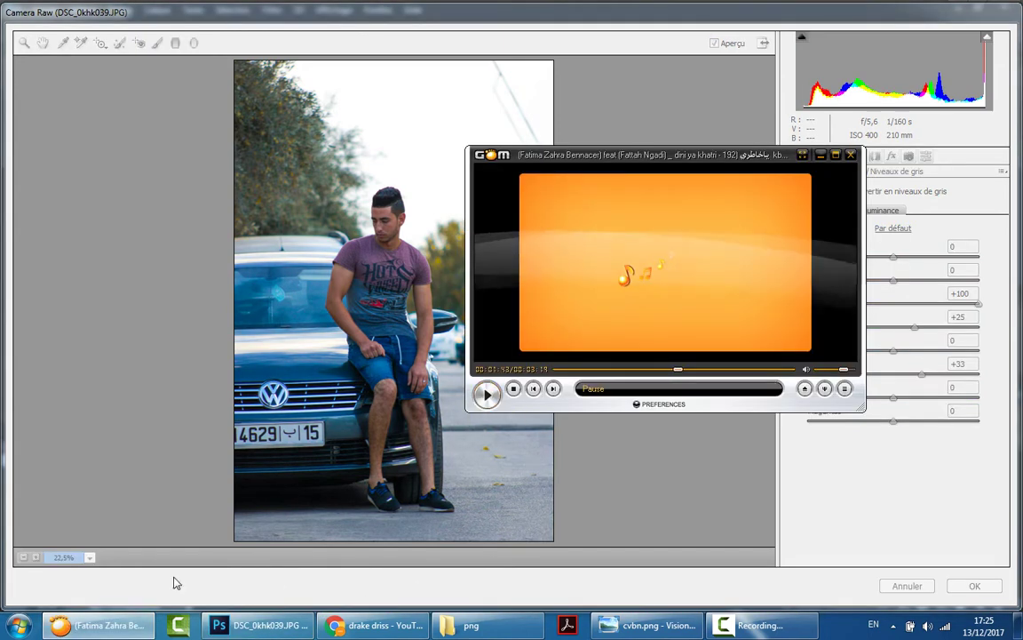
mouse_move(895, 355)
left_mouse_down()
mouse_move(952, 353)
mouse_move(933, 352)
left_mouse_up()
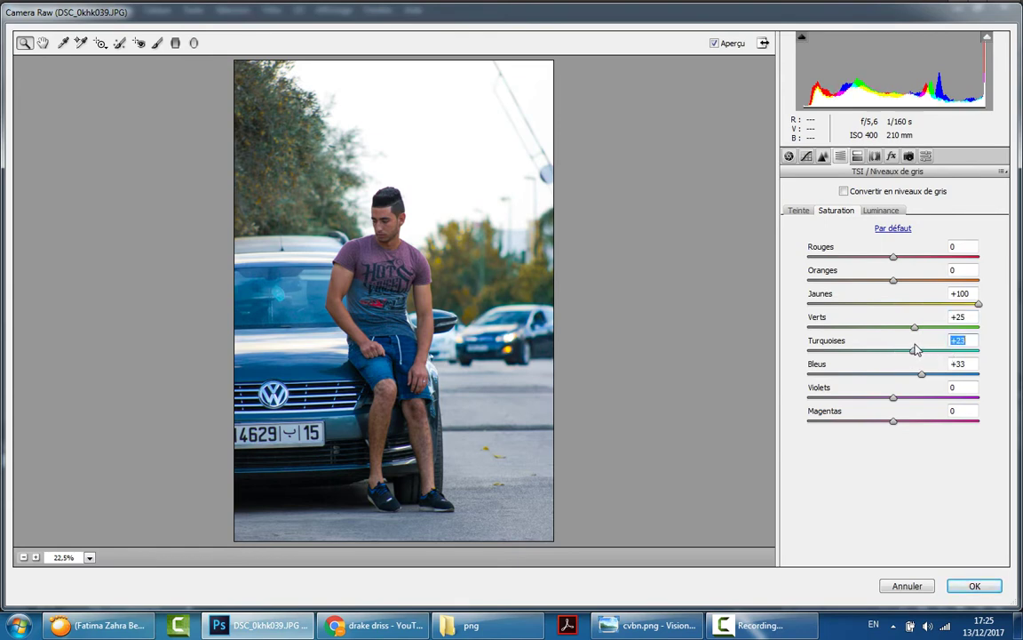
left_click_drag(914, 353, 920, 357)
left_click(975, 586)
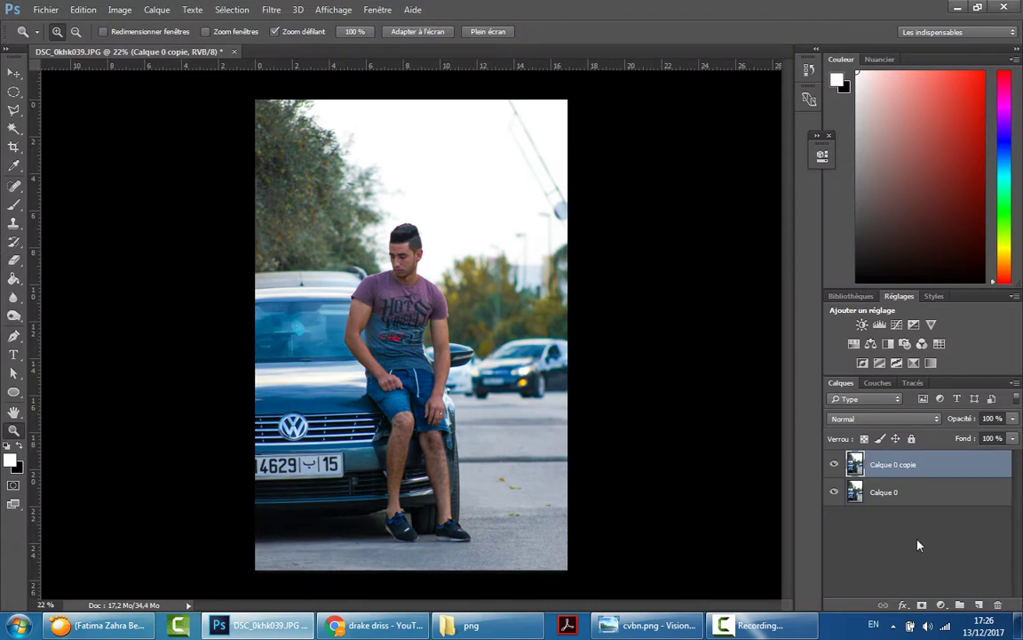
Zoom in on the man's upper body and set the Eraser brush to 46, then enlarge it
left_click(834, 463)
left_click(834, 463)
mouse_move(417, 249)
left_mouse_down()
mouse_move(484, 263)
mouse_move(464, 264)
left_mouse_up()
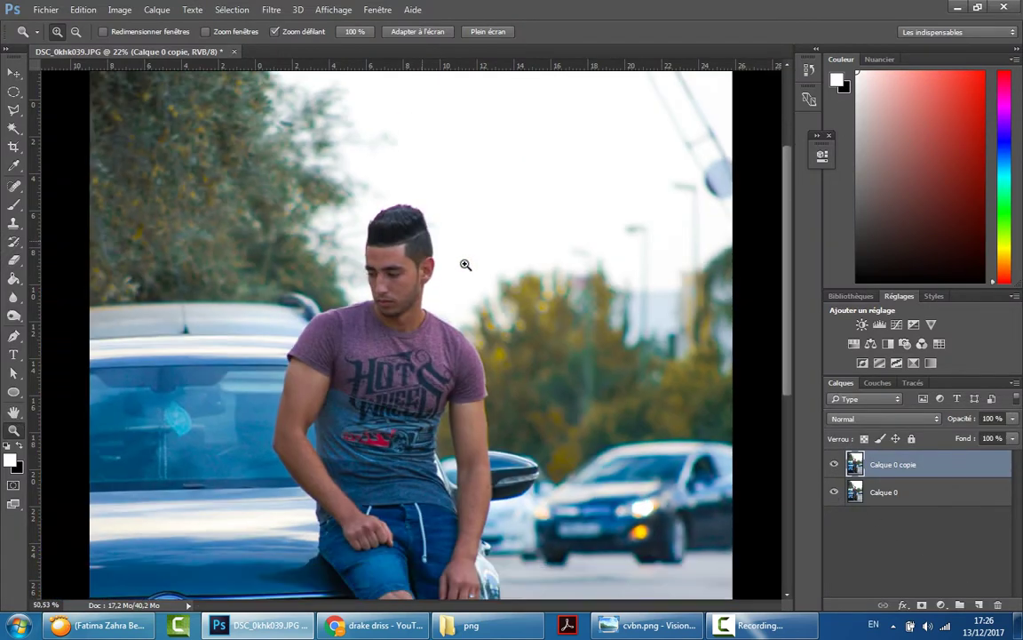
left_click(15, 260)
left_click(73, 32)
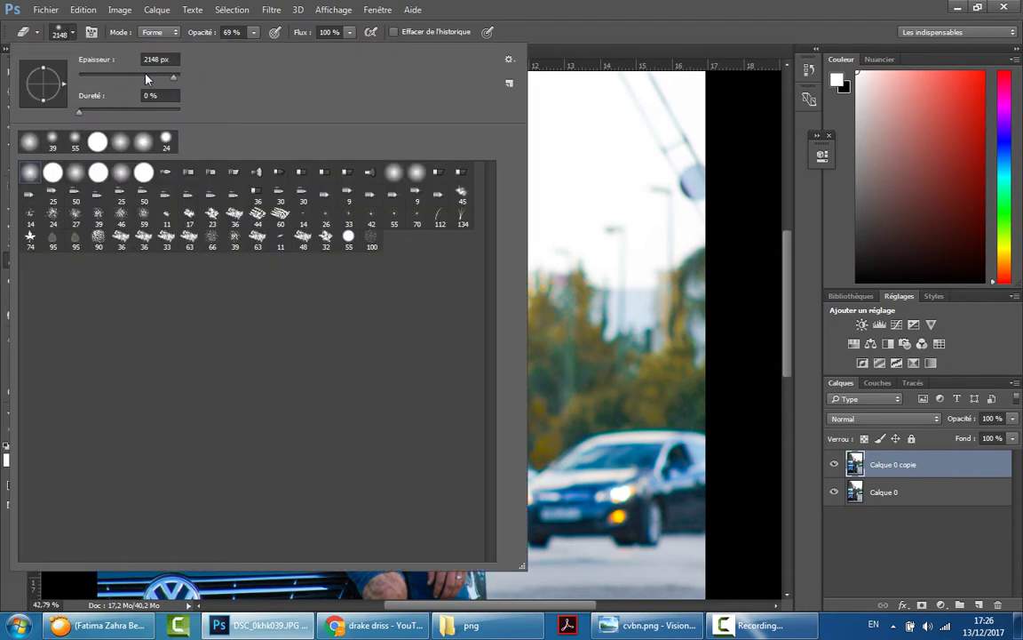
double_click(148, 54)
type("46")
key("Return")
left_click(71, 36)
left_click_drag(96, 76, 119, 80)
key("Return")
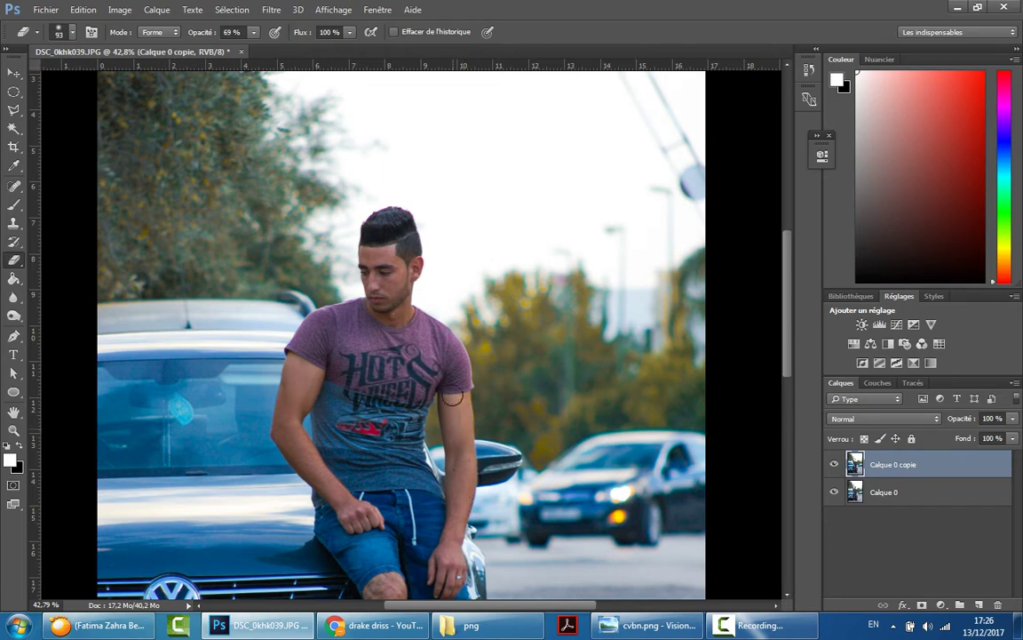
Erase the top layer along the man's arm and legs, then zoom out to fit the photo
left_click_drag(455, 433, 443, 594)
left_click_drag(787, 330, 787, 418)
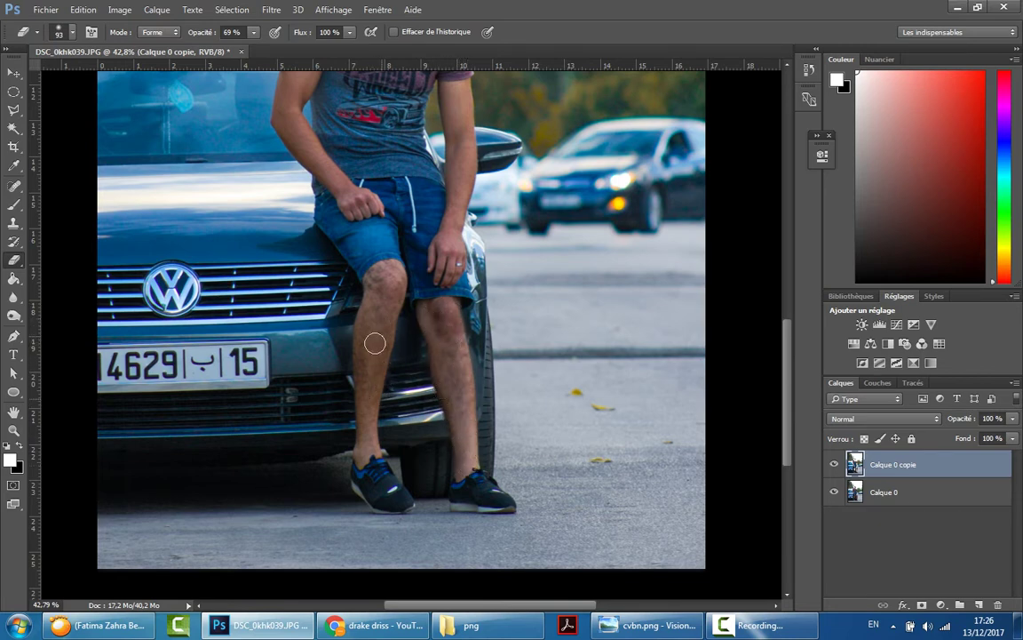
left_click(13, 430)
left_click(75, 31)
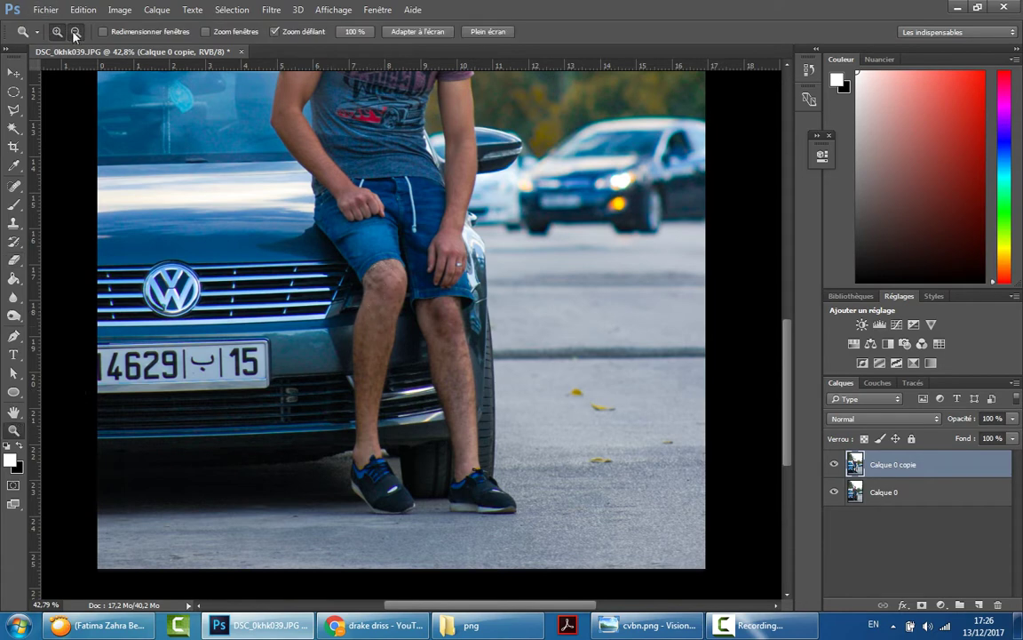
left_click(247, 173)
left_click(303, 176)
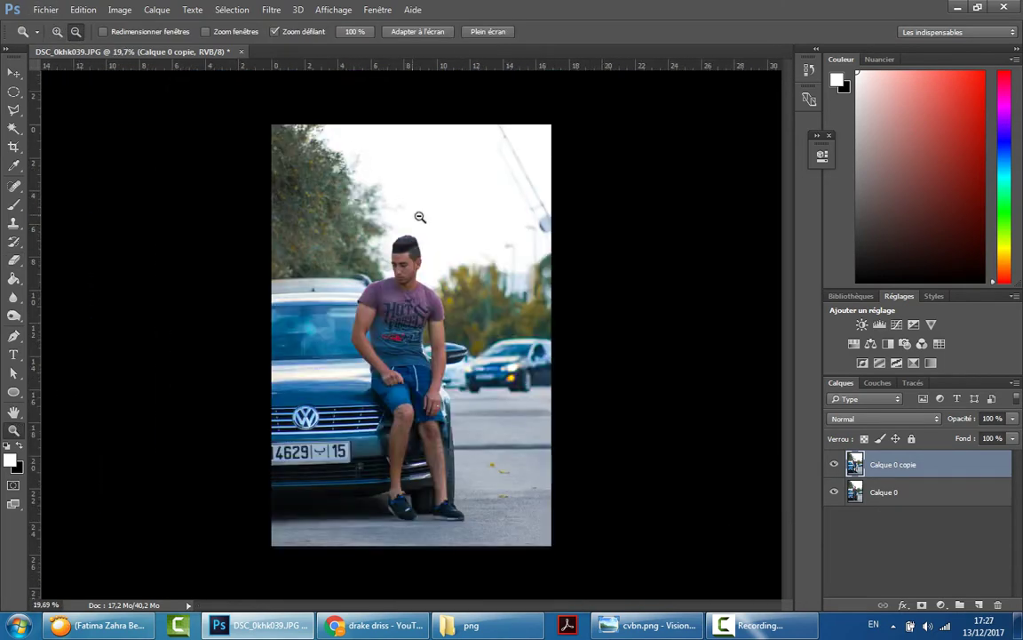
left_click(1015, 383)
Flatten into one background, unlock it as Calque 0, and delete an accidental Threshold layer
left_click(853, 537)
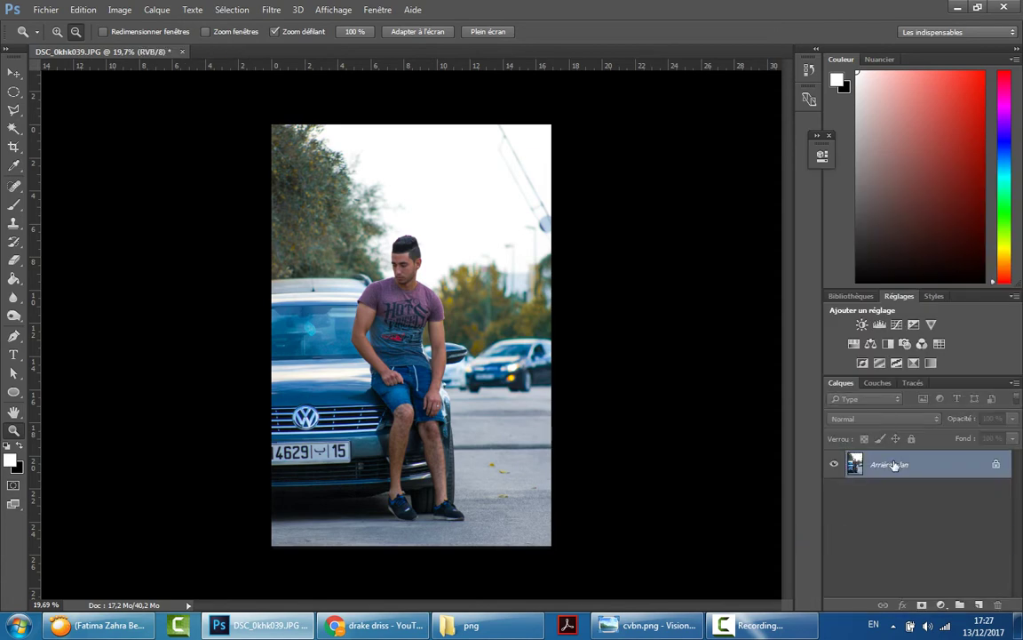
double_click(889, 464)
key("Return")
left_click(896, 362)
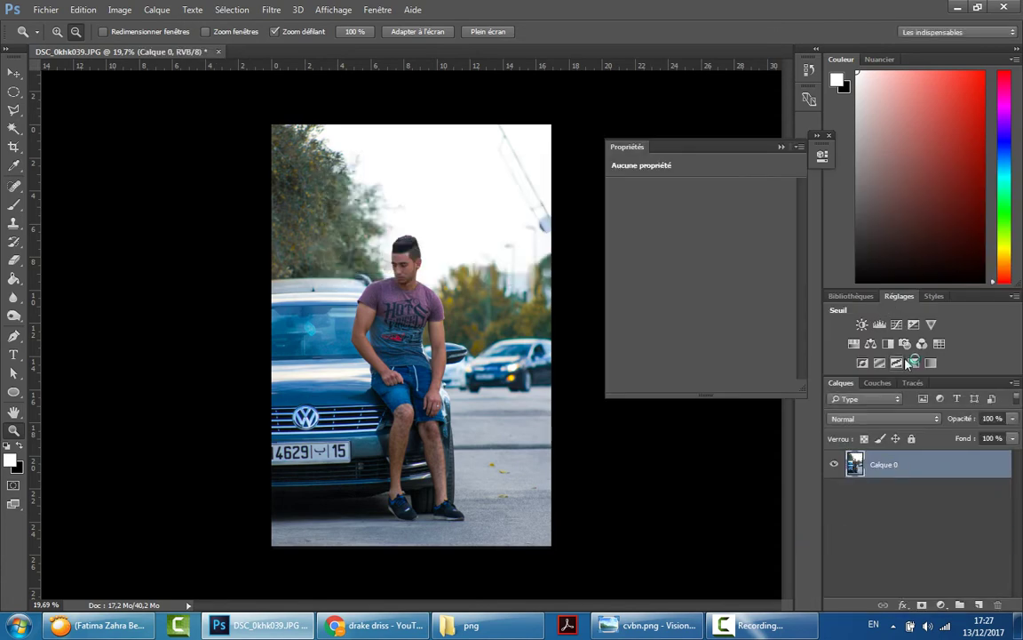
left_click(783, 389)
left_click(512, 235)
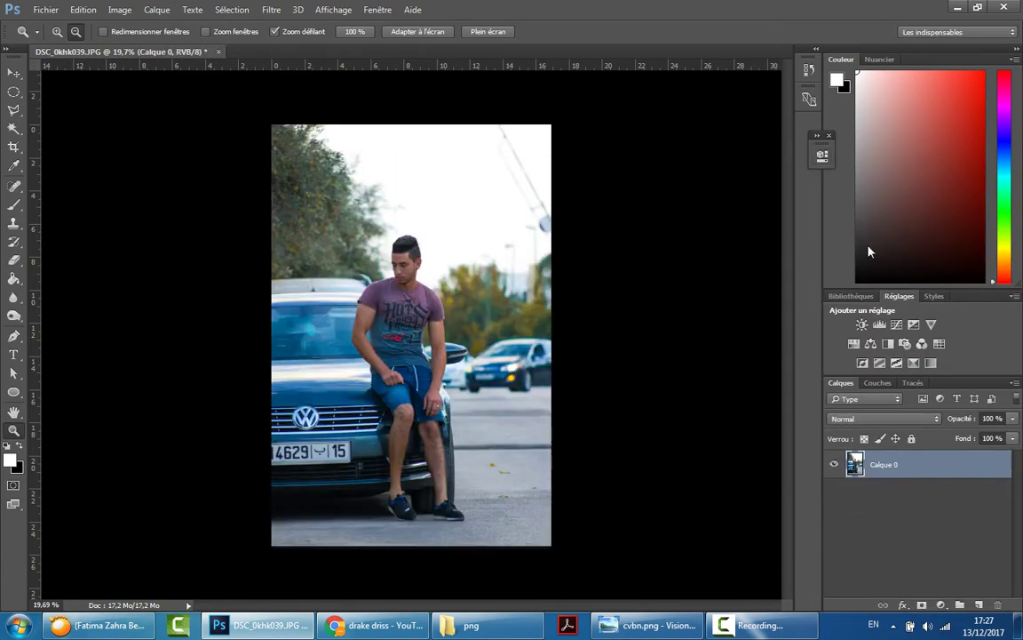
Add a Correction sélective layer with Jaunes Cyan -93 and Cyans Cyan +26
left_click(930, 362)
left_click(711, 207)
left_click(701, 233)
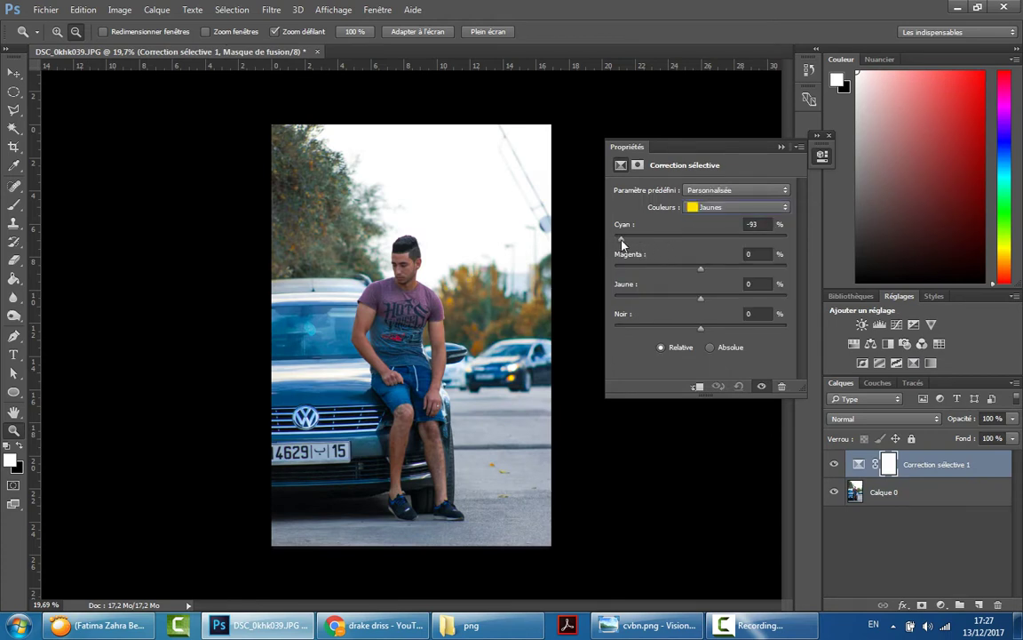
left_click(710, 207)
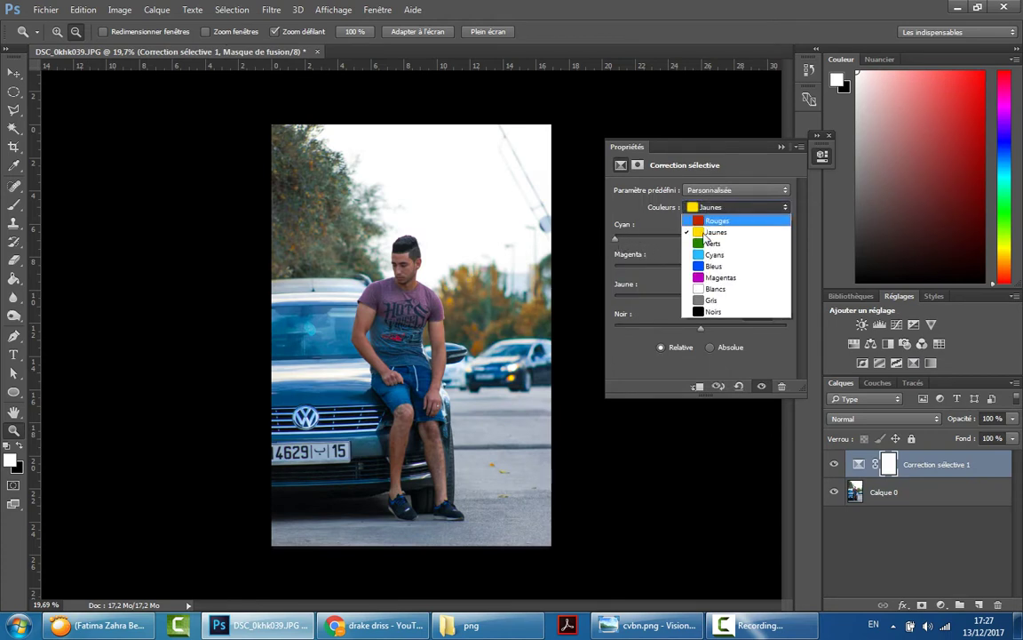
left_click(699, 250)
mouse_move(788, 250)
left_mouse_down()
mouse_move(700, 259)
mouse_move(726, 254)
left_mouse_up()
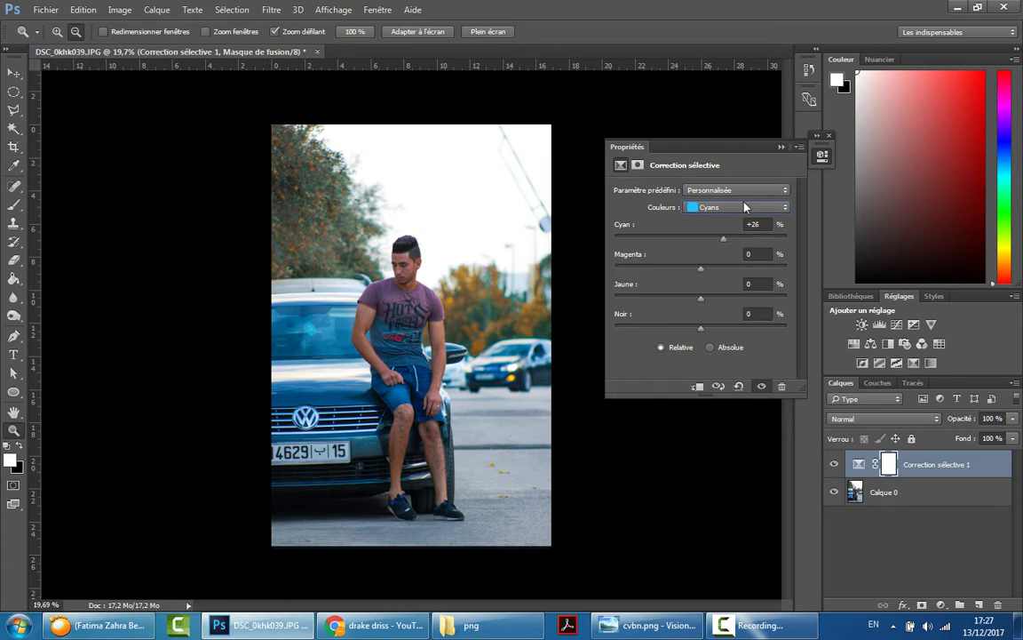
left_click(781, 147)
Flatten the selective color adjustment into the photo and unlock it as Calque 0
left_click(1014, 383)
left_click(904, 533)
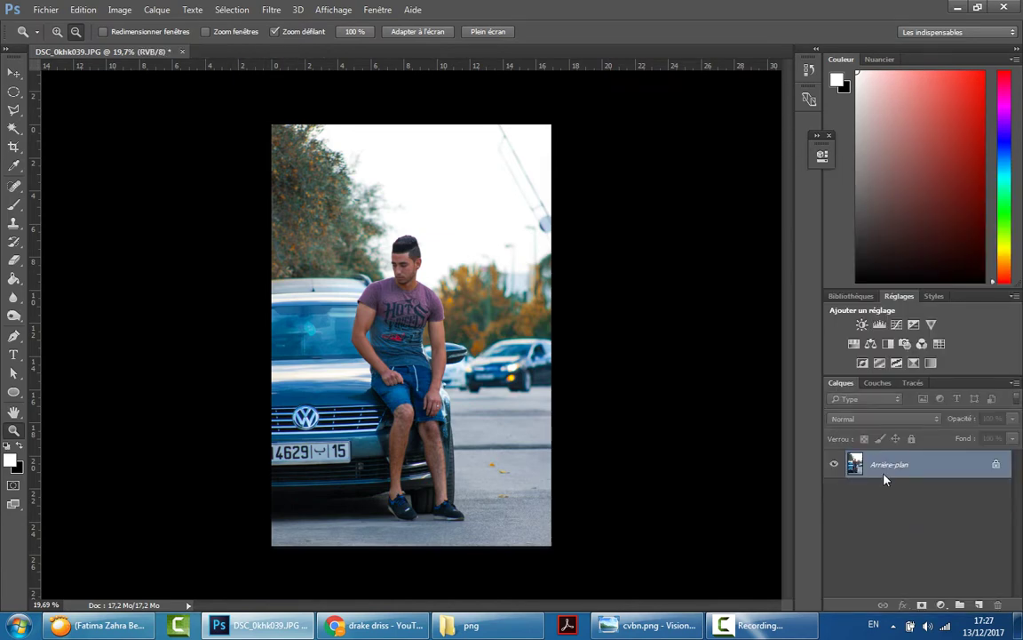
double_click(882, 469)
left_click(660, 199)
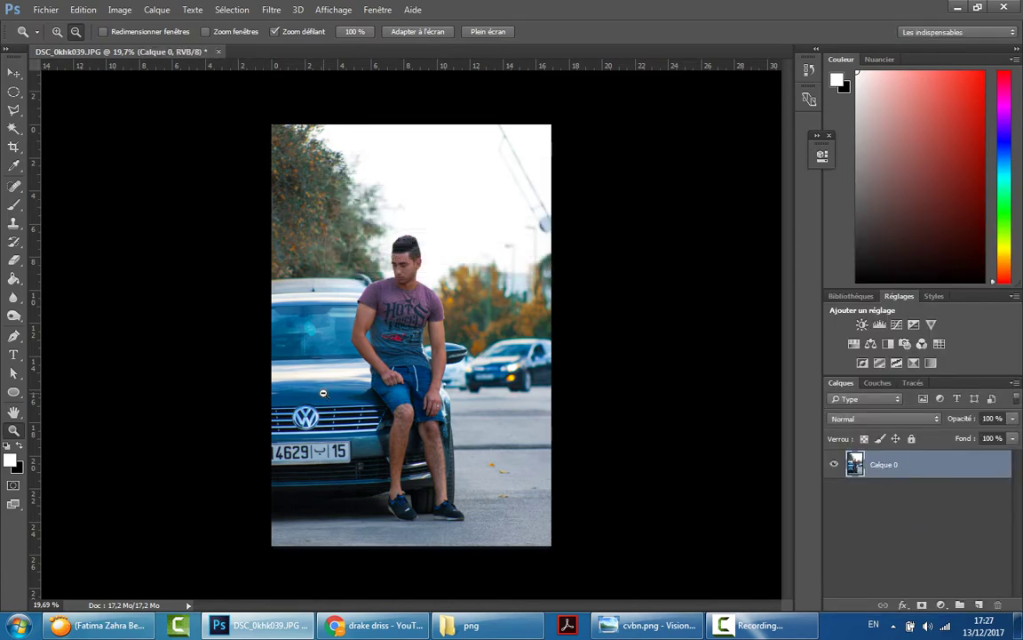
Place the blurry sky-and-greenery texture from the png folder, stretch it over the canvas, blend Fondu
left_click(471, 625)
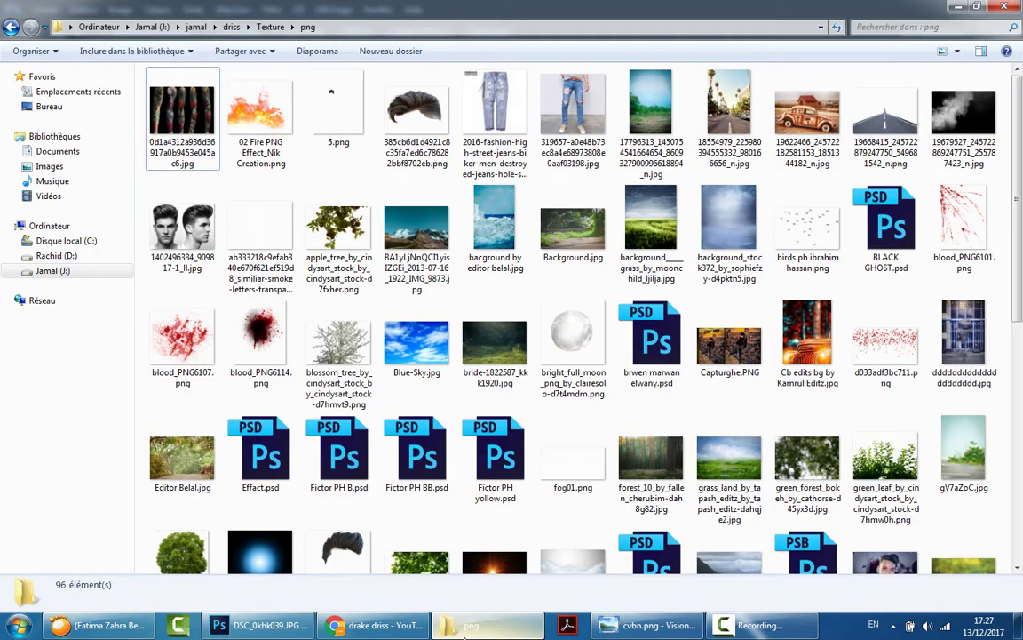
left_click(627, 105)
left_click(258, 626)
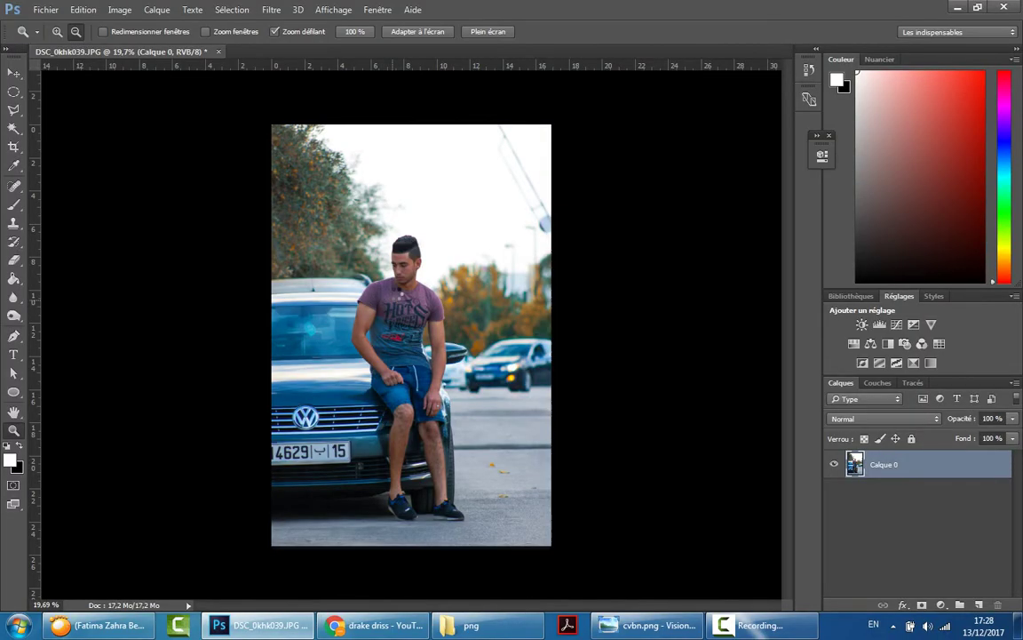
left_click_drag(257, 625, 447, 382)
left_click_drag(551, 545, 558, 510)
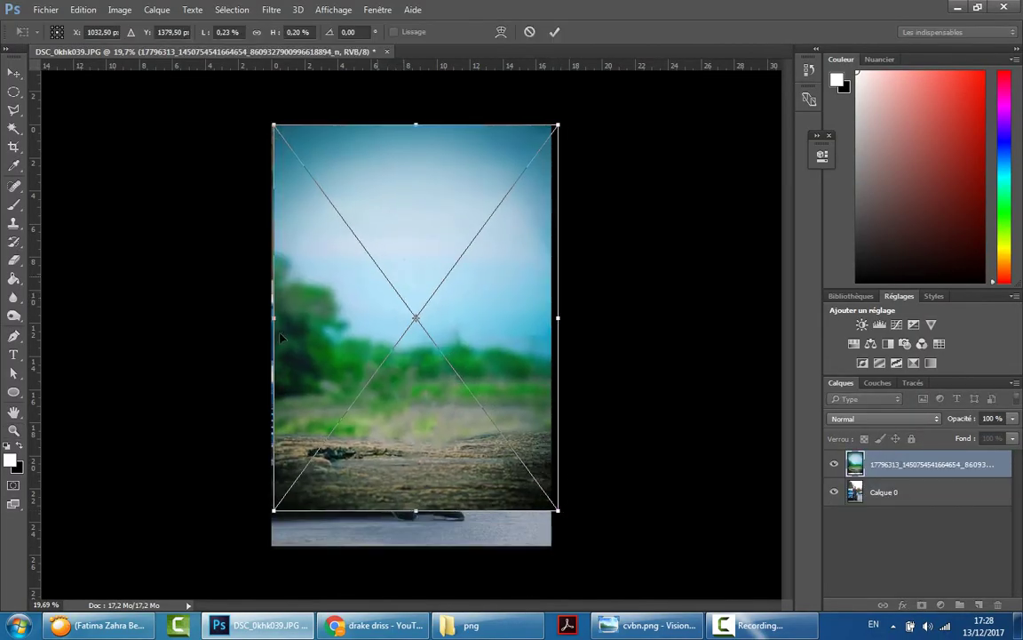
left_click_drag(273, 318, 271, 318)
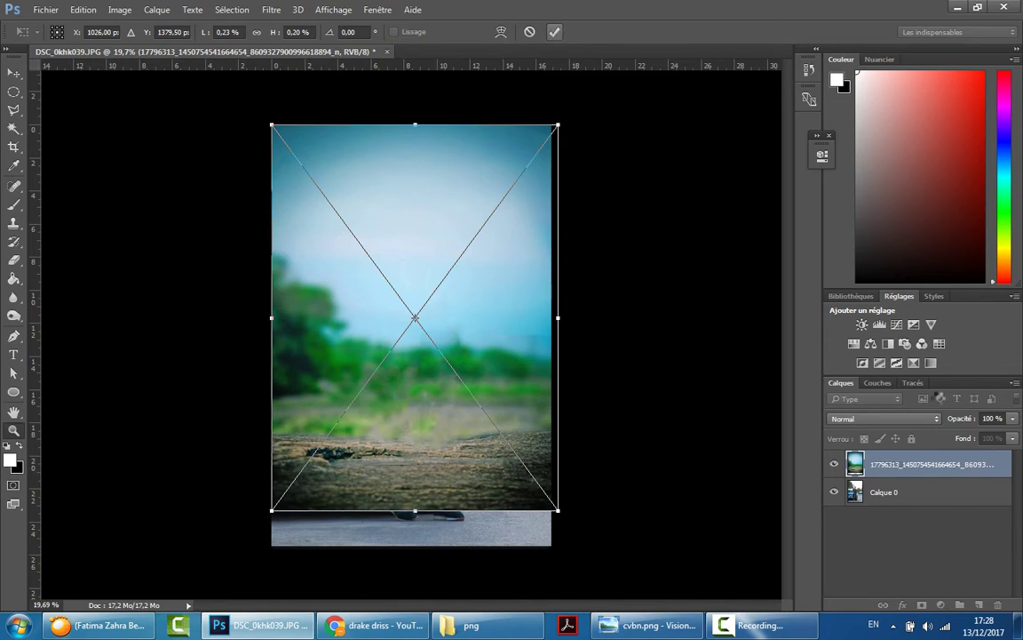
left_click(555, 32)
left_click(884, 419)
left_click(842, 158)
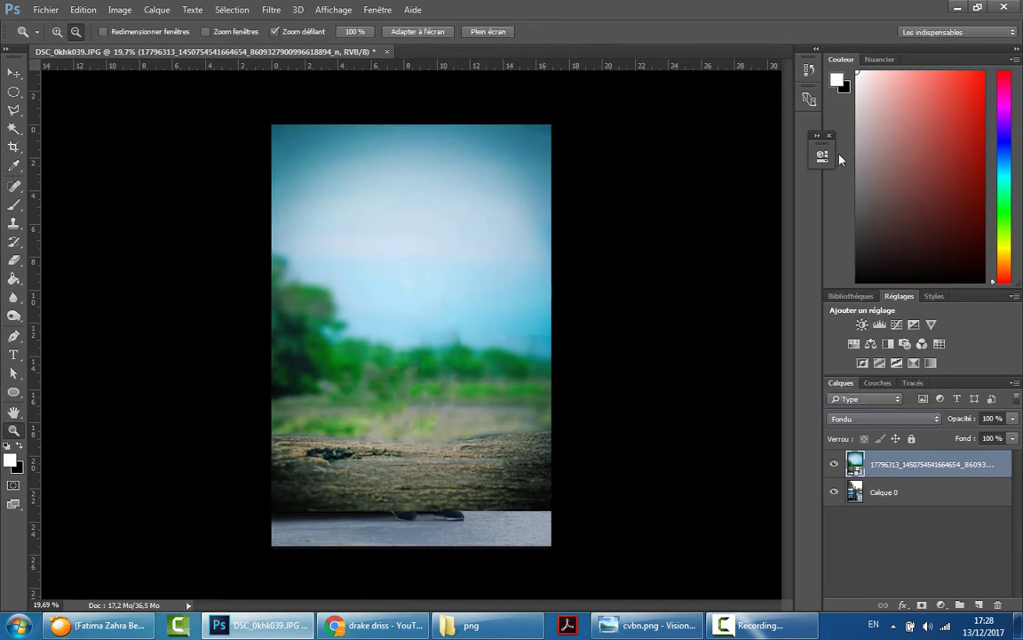
Set the texture blend to Produit, add a layer mask, and set a large soft Eraser brush
key("Down")
key("Down")
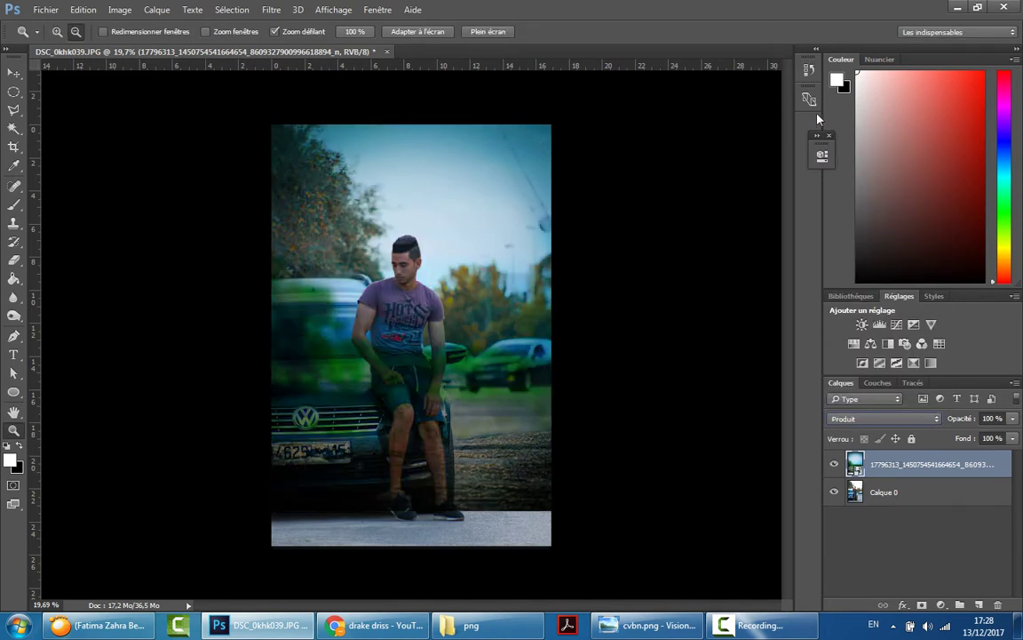
left_click(921, 605)
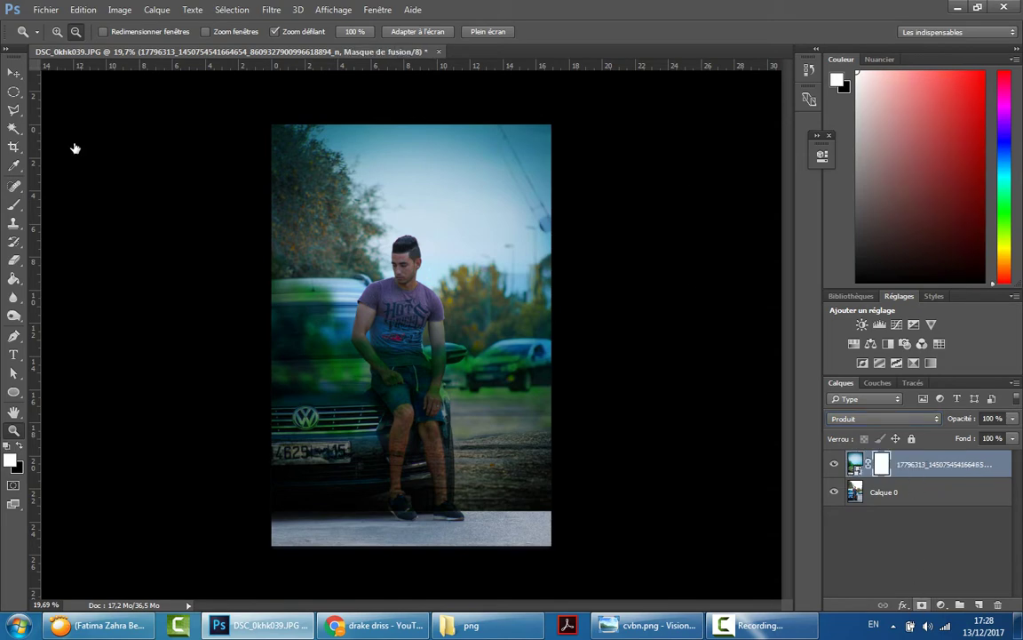
left_click(14, 260)
left_click(71, 32)
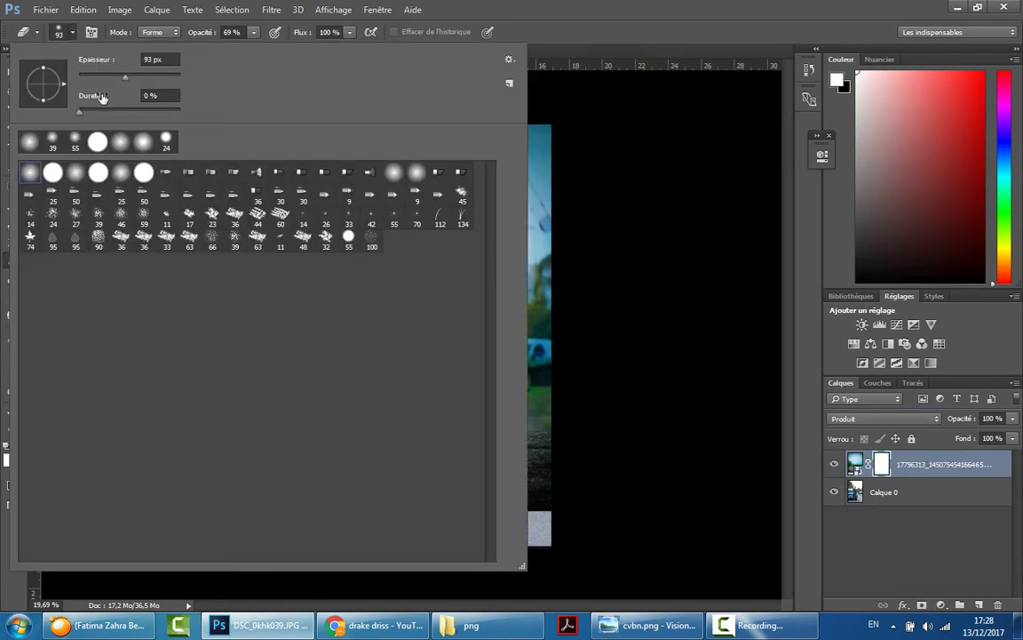
double_click(157, 57)
type("263")
left_click_drag(253, 32, 262, 51)
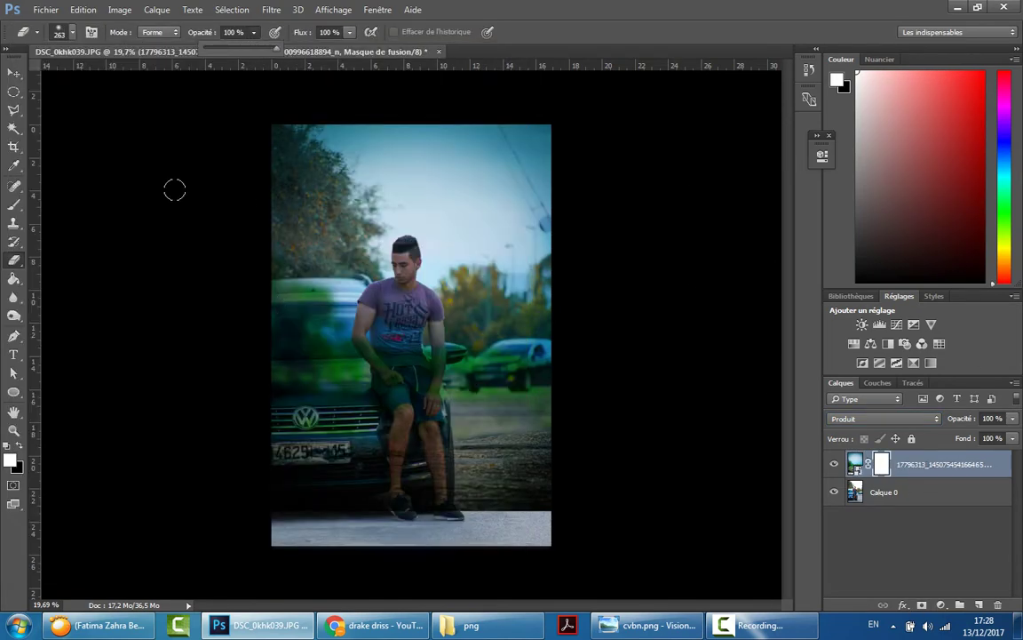
left_click(71, 32)
key("Return")
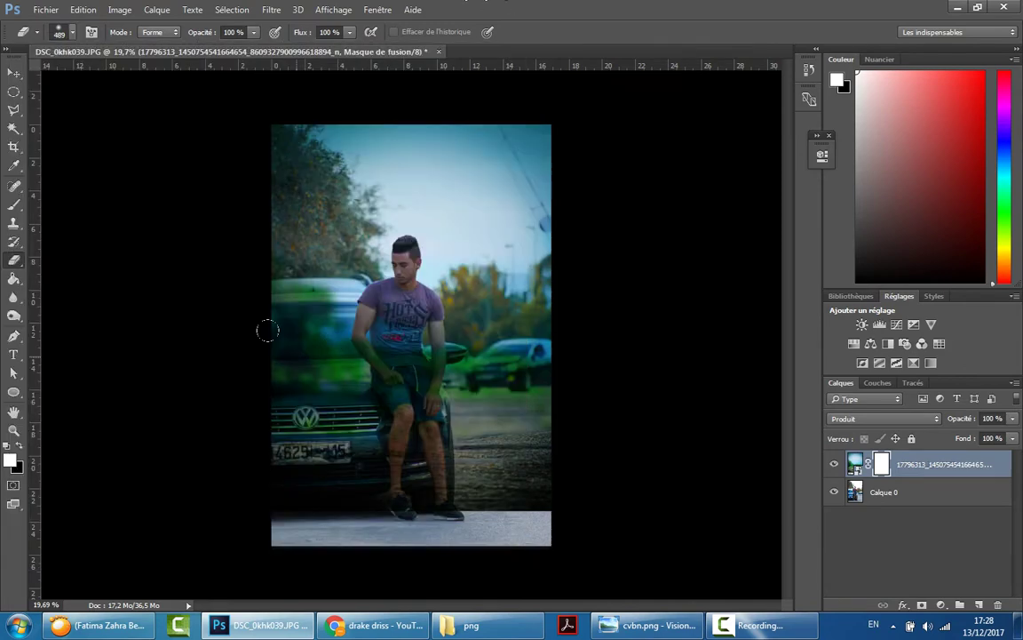
Erase the texture off the man, car and top-left trees, then zoom in and shrink the brush
mouse_move(268, 332)
left_mouse_down()
mouse_move(343, 355)
mouse_move(311, 337)
mouse_move(475, 488)
mouse_move(417, 418)
mouse_move(462, 382)
mouse_move(582, 450)
mouse_move(535, 333)
mouse_move(542, 308)
left_mouse_up()
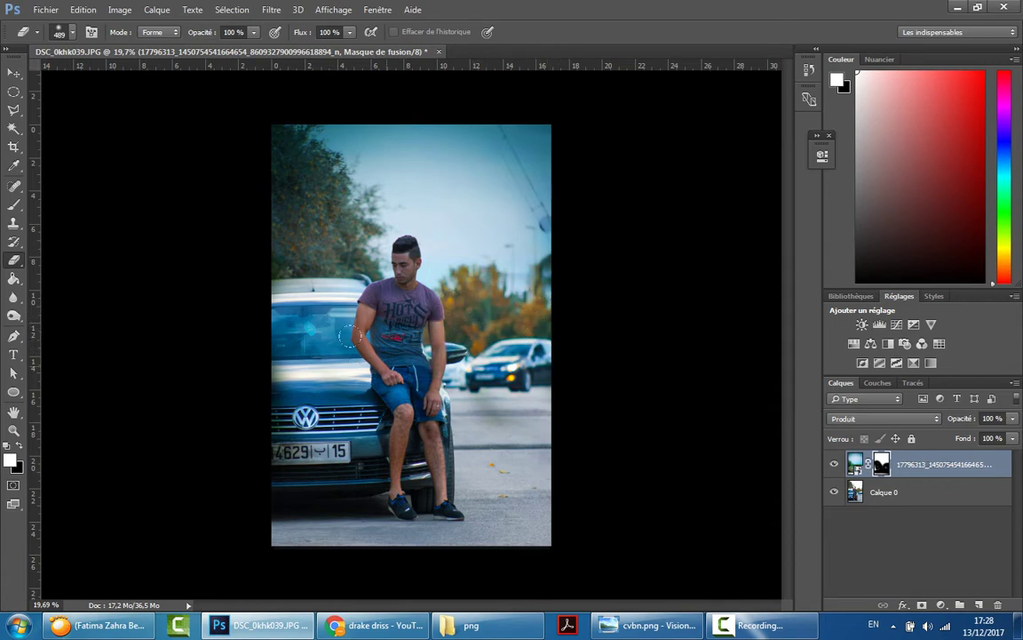
mouse_move(452, 312)
left_mouse_down()
mouse_move(237, 199)
mouse_move(302, 255)
left_mouse_up()
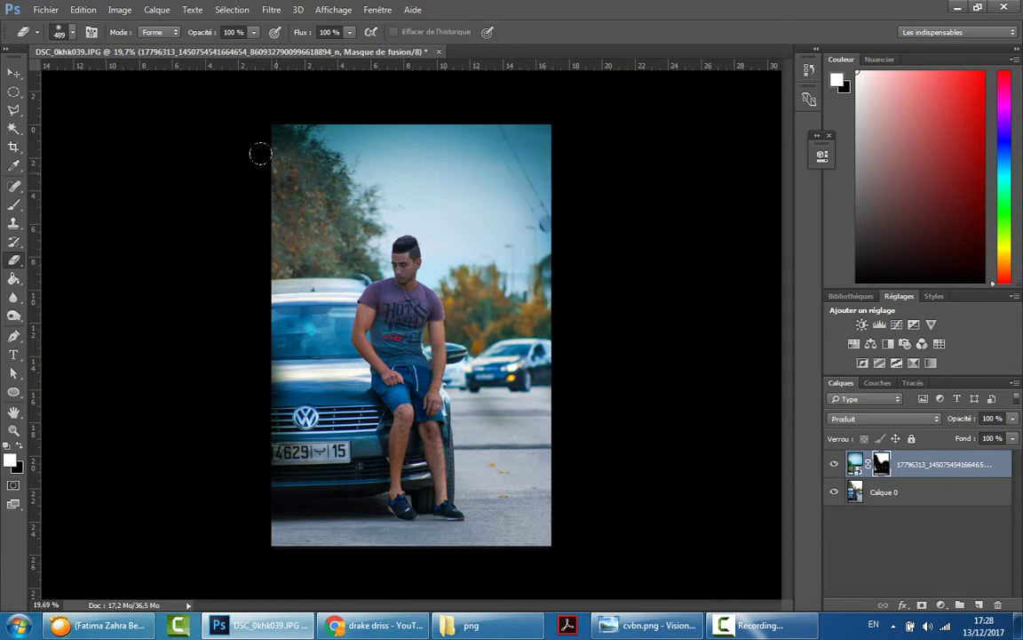
left_click_drag(285, 184, 245, 164)
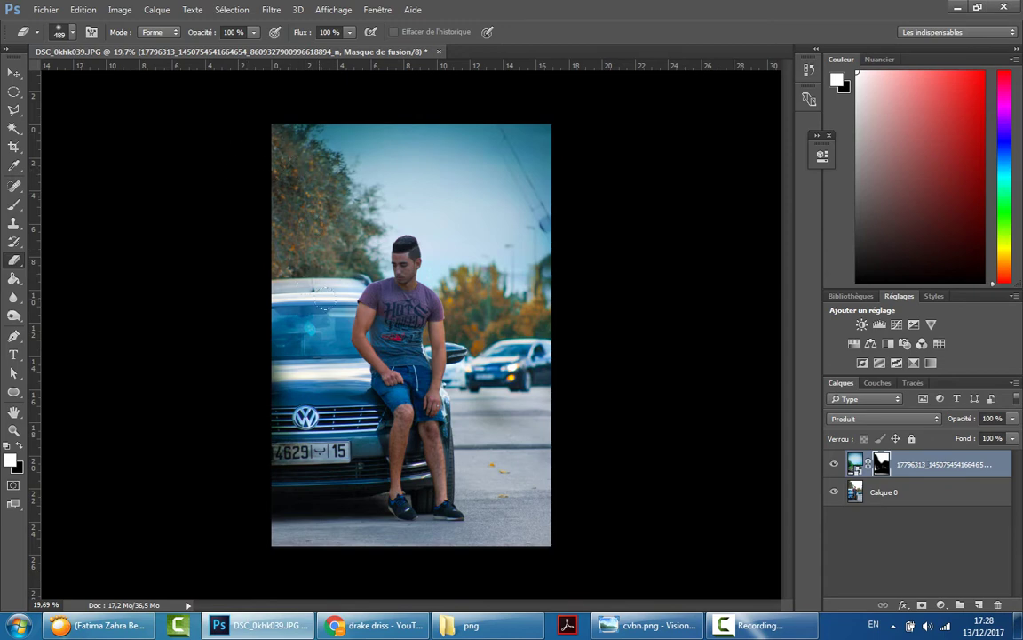
left_click(13, 430)
mouse_move(351, 231)
left_mouse_down()
mouse_move(468, 263)
mouse_move(533, 267)
left_mouse_up()
key("e")
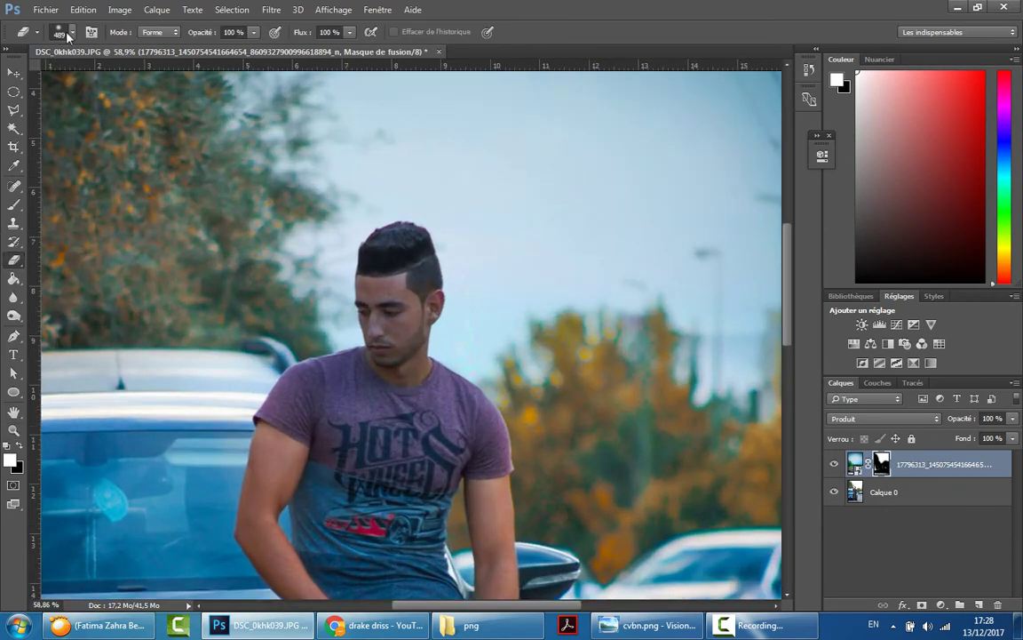
left_click(68, 35)
type("77")
key("Return")
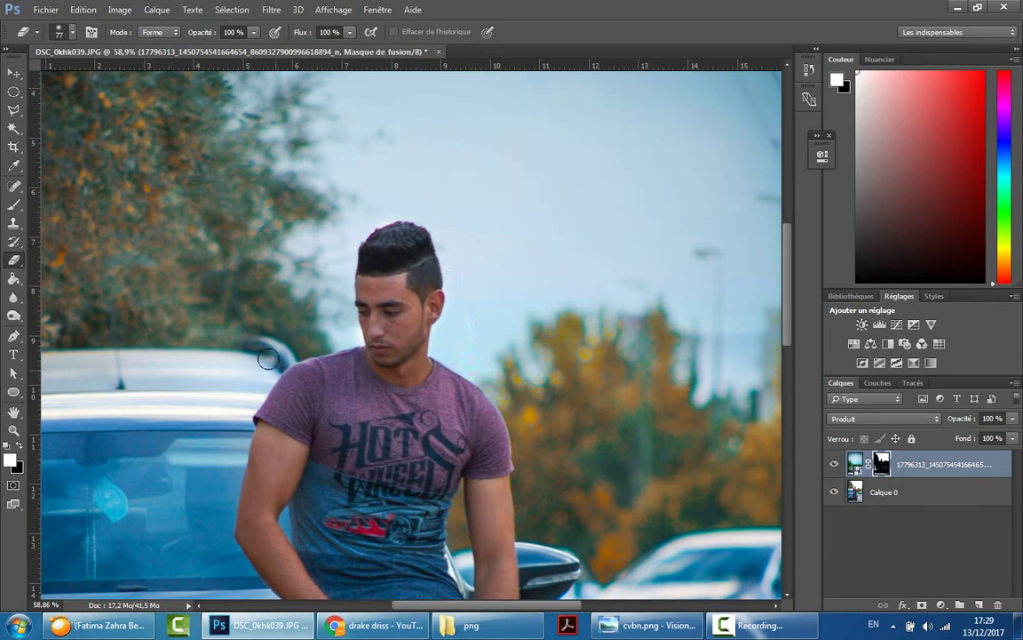
Zoom out to the whole portrait and set the mask eraser brush to 162 px
left_click(14, 430)
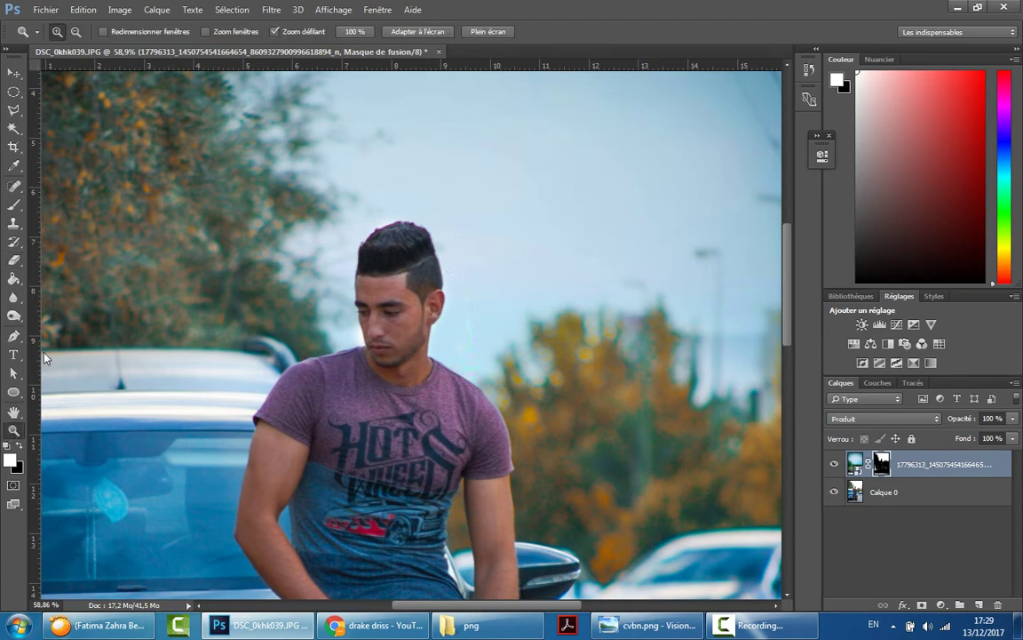
left_click(77, 32)
left_click_drag(420, 400, 355, 326)
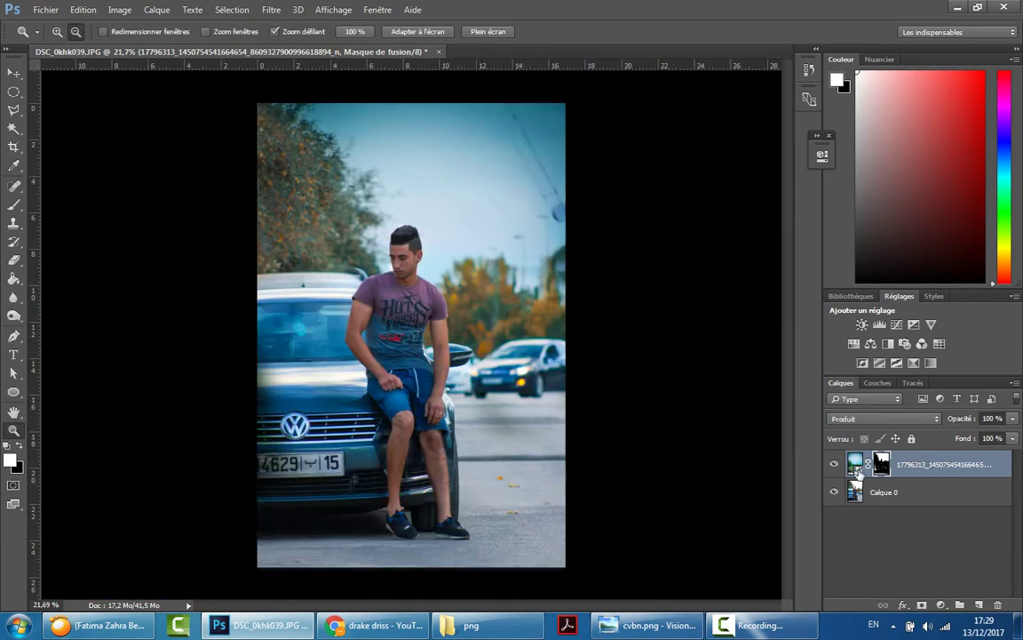
key("e")
left_click(59, 32)
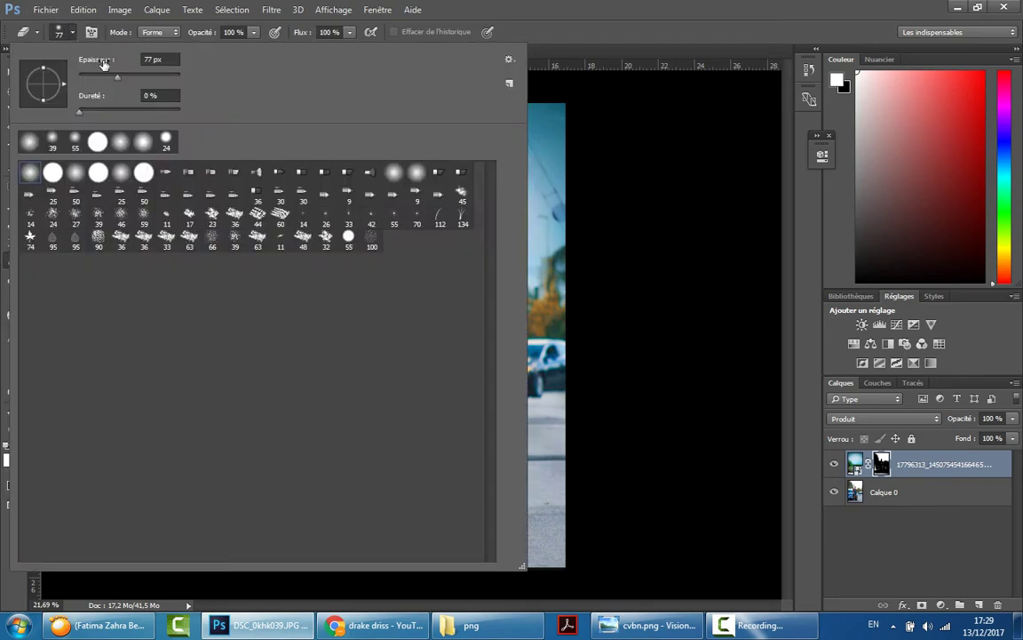
left_click_drag(141, 78, 144, 78)
key("Return")
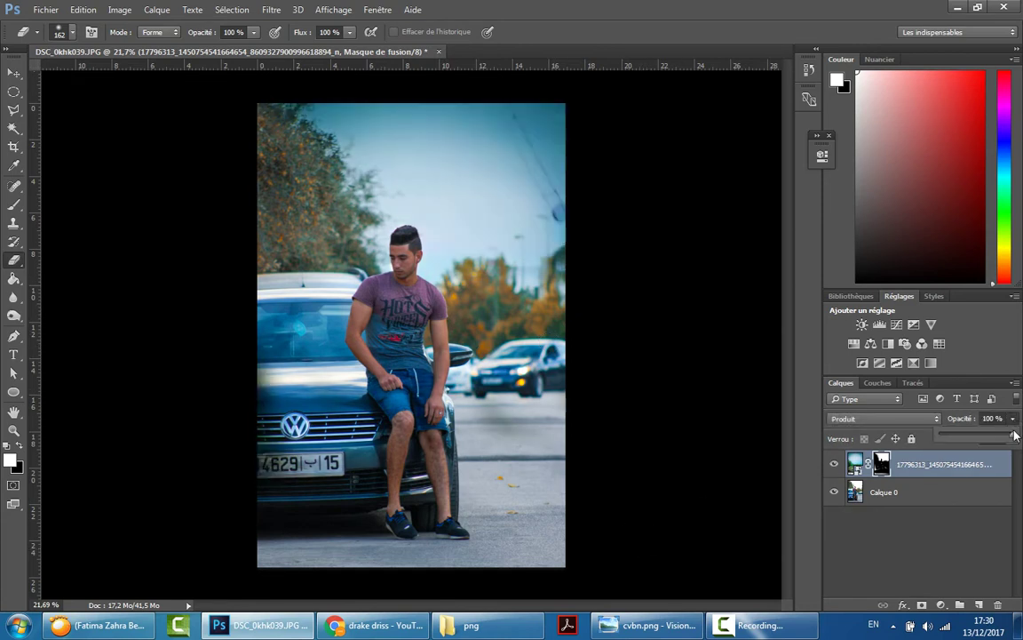
Lower the texture layer opacity to 85%, flatten the image, and unlock it as Calque 0
left_click_drag(1013, 419, 1002, 436)
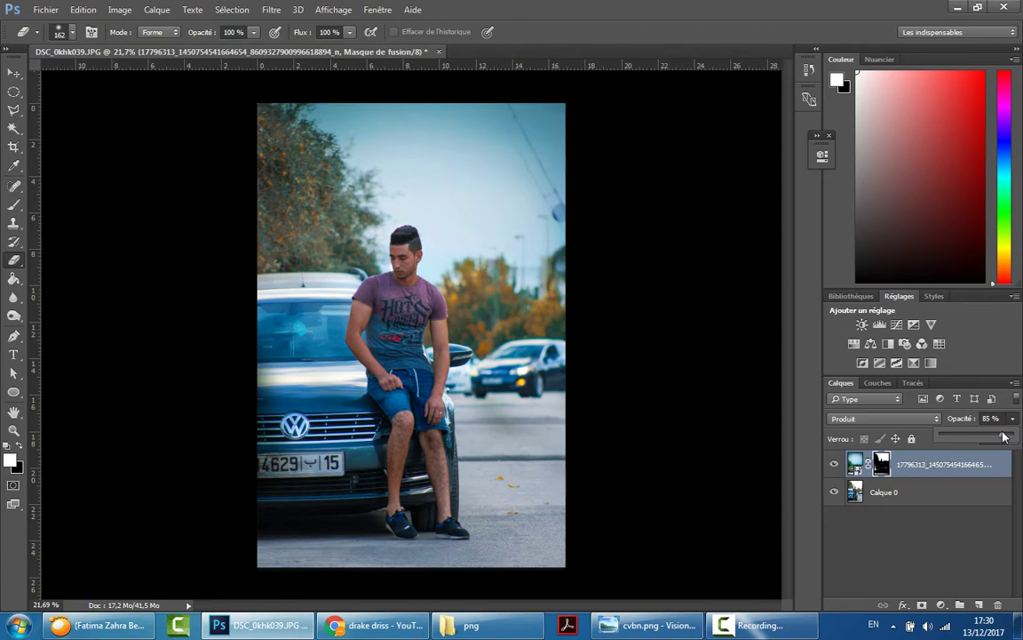
left_click(1015, 383)
left_click(844, 531)
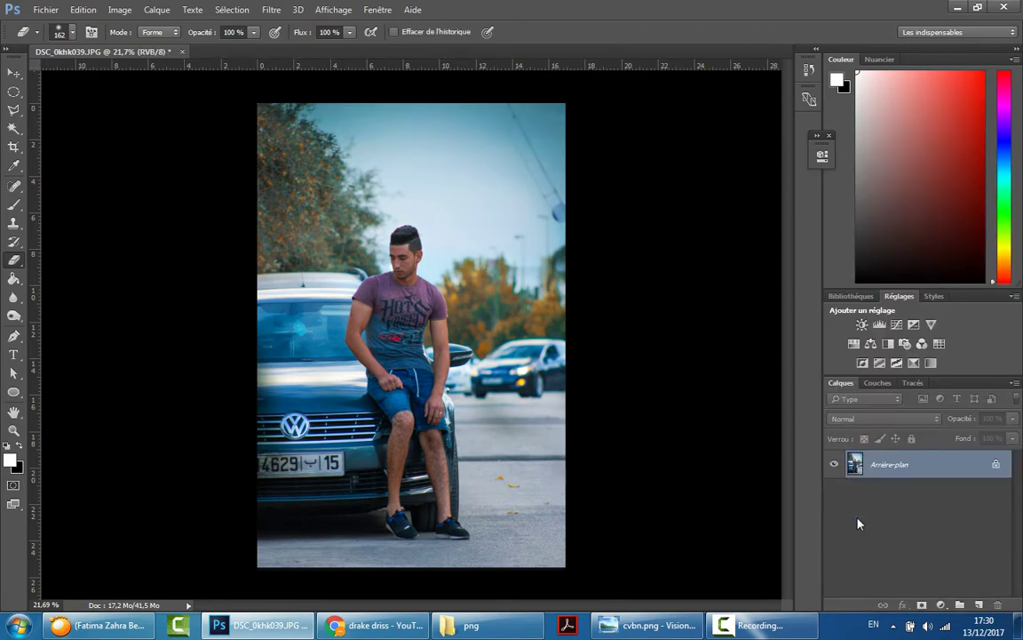
double_click(889, 465)
left_click(662, 202)
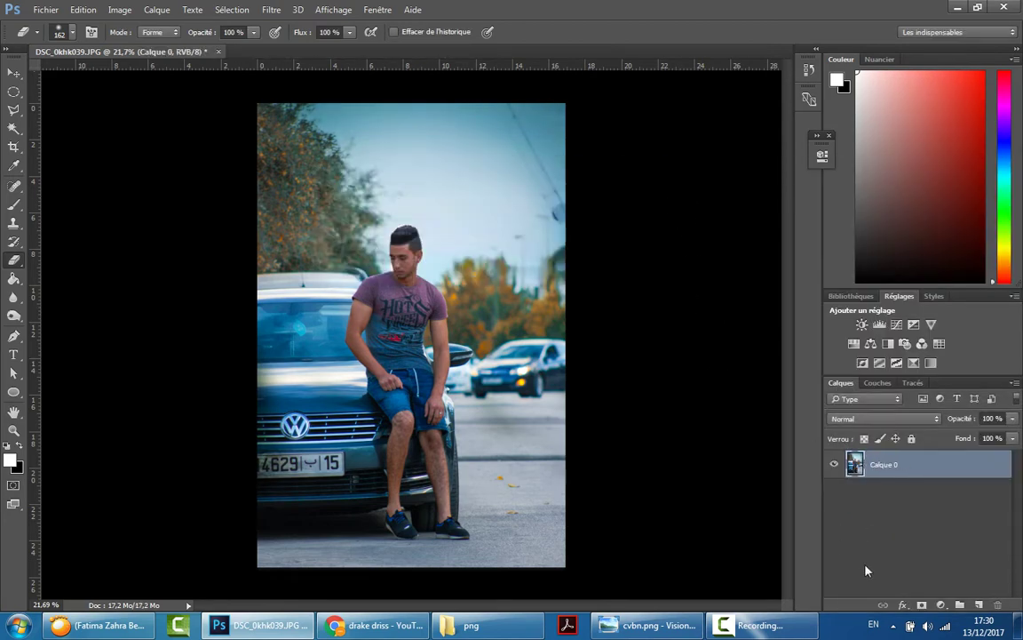
Apply Color Efex Pro 4's Contrast Color Range effect (69% colour contrast, 25% contrast) as a new layer
left_click(271, 10)
mouse_move(356, 309)
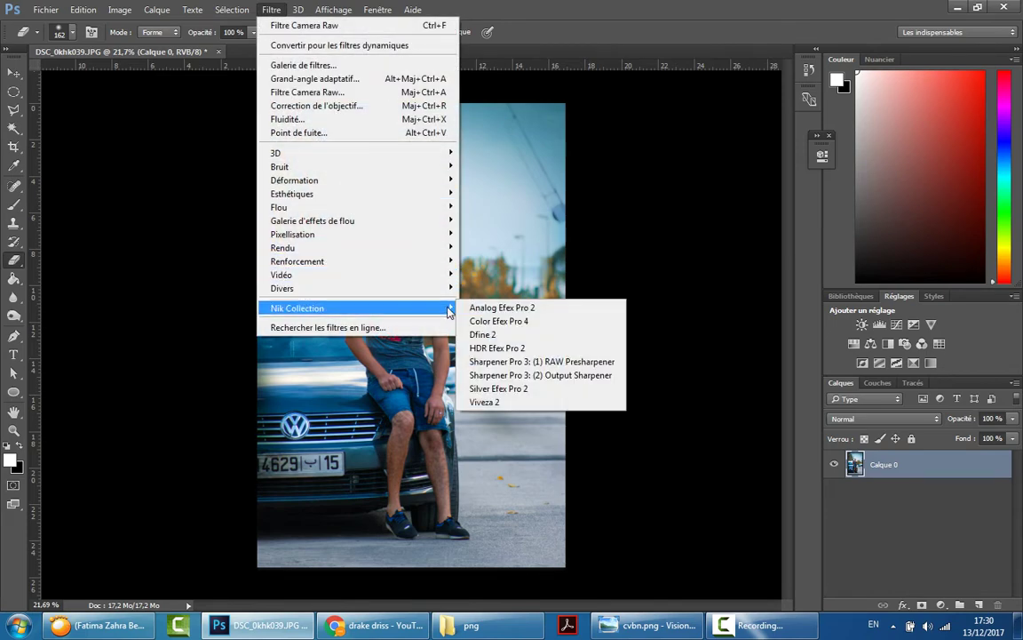
left_click(482, 321)
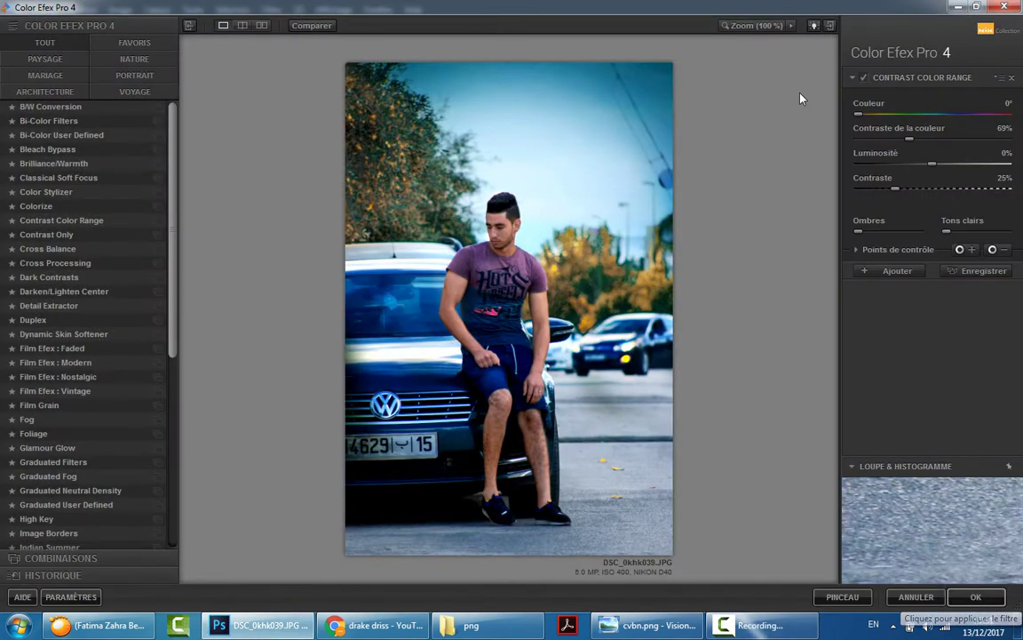
left_click(976, 597)
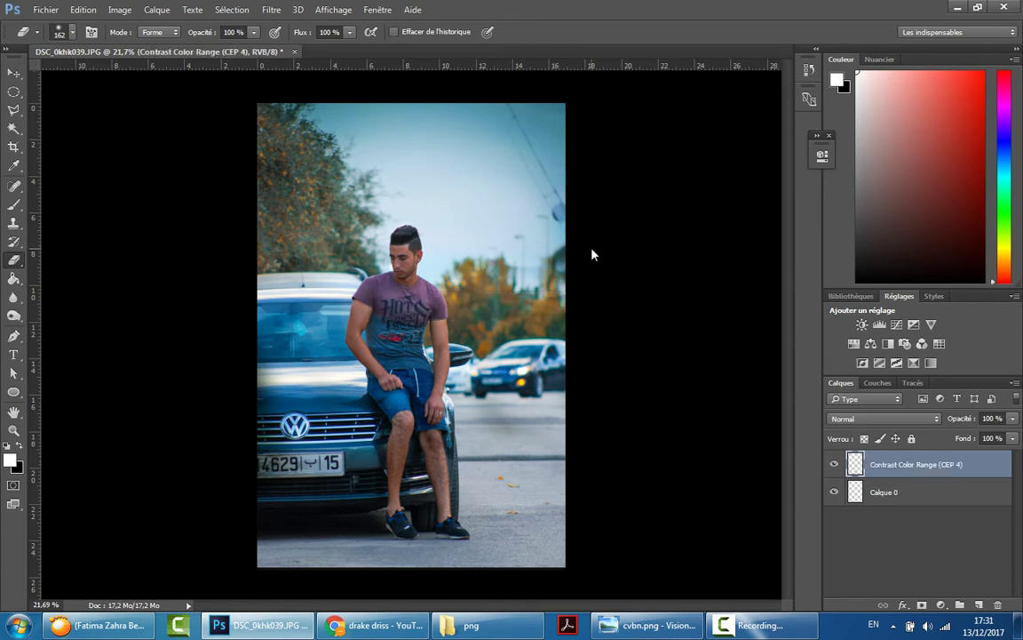
Add a layer mask to the Contrast Color Range layer and fill it black
left_click(919, 607)
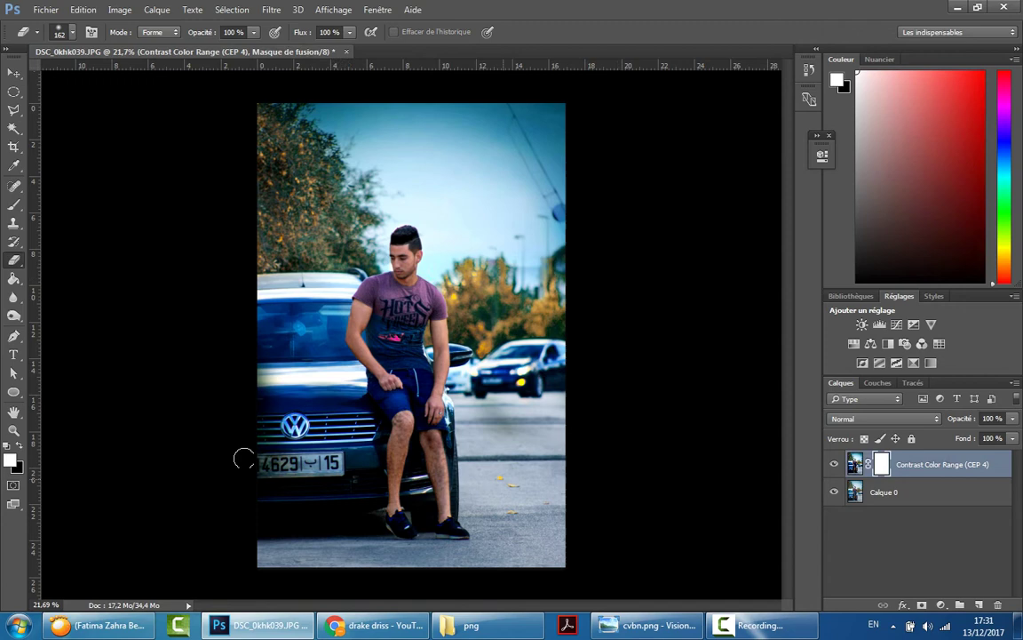
left_click(19, 447)
left_click(14, 278)
left_click(342, 227)
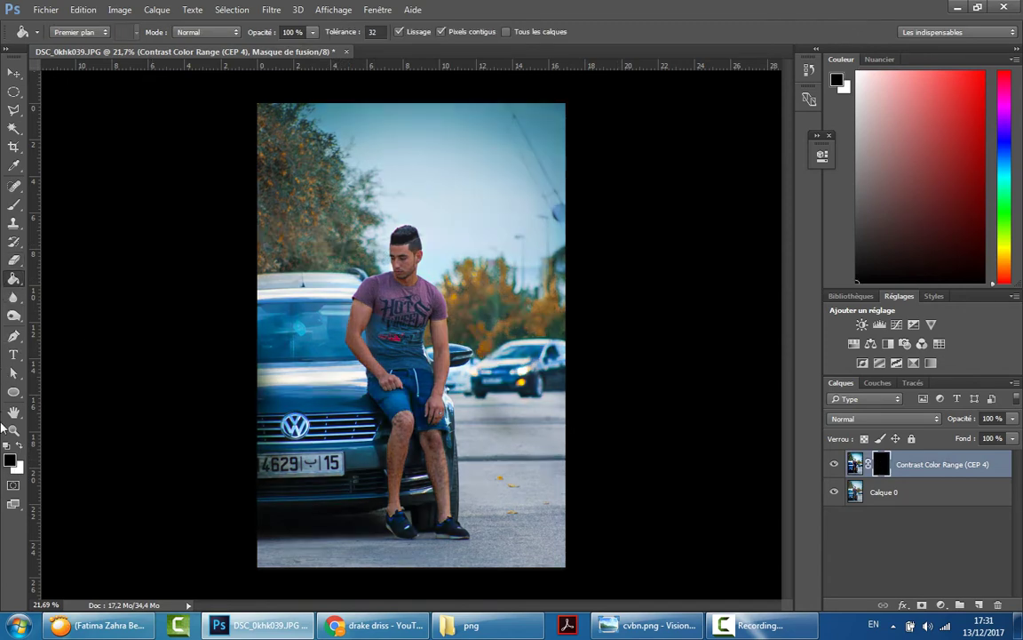
Zoom in on the man and set up a white 69 px soft brush
left_click(13, 430)
left_click(439, 233)
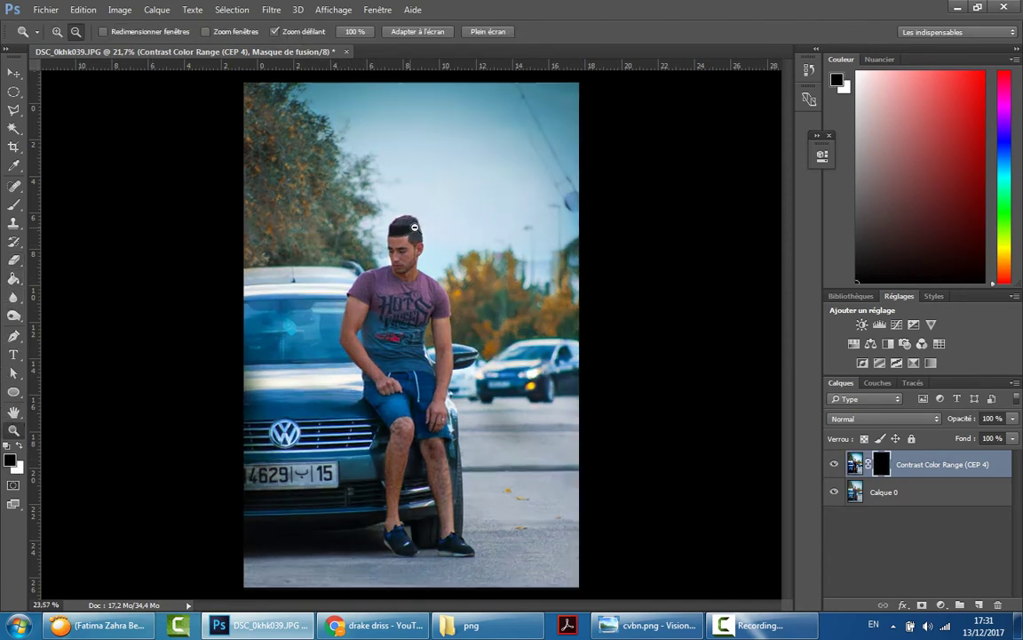
left_click(439, 233)
left_click(15, 204)
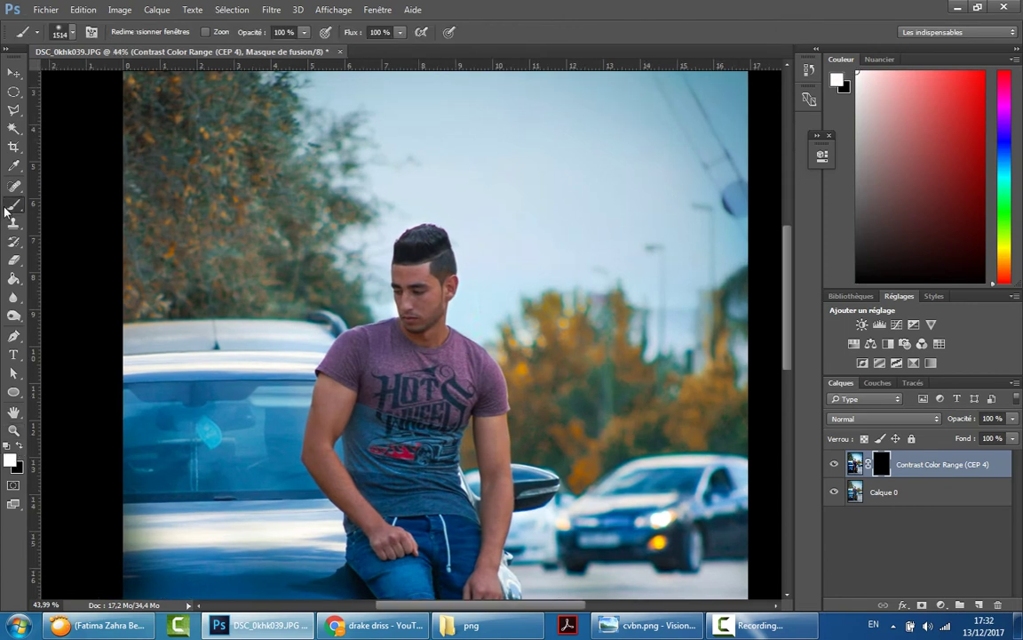
key("x")
left_click(71, 32)
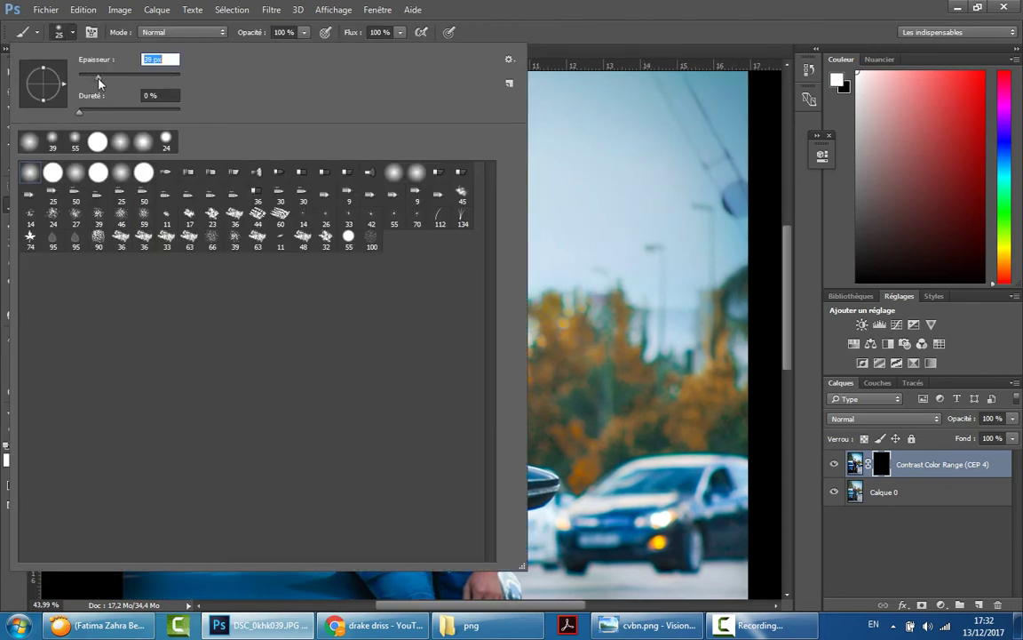
key("Return")
left_click(71, 32)
left_click_drag(96, 75, 108, 80)
key("Return")
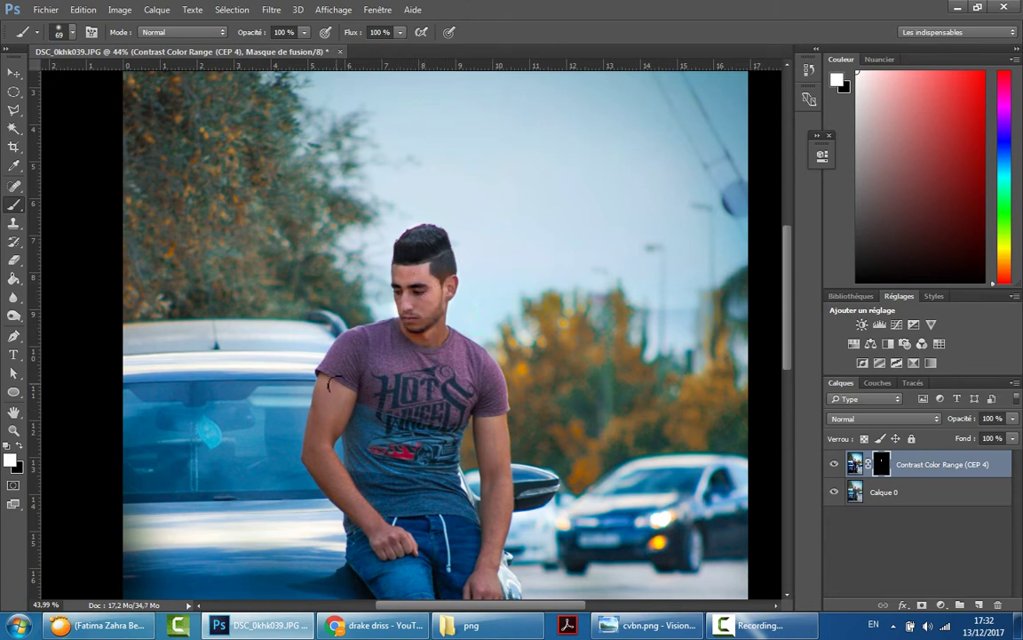
Paint the mask white over the man's arms, shins and collar to reveal the effect
mouse_move(332, 380)
left_mouse_down()
mouse_move(341, 490)
mouse_move(320, 427)
left_mouse_up()
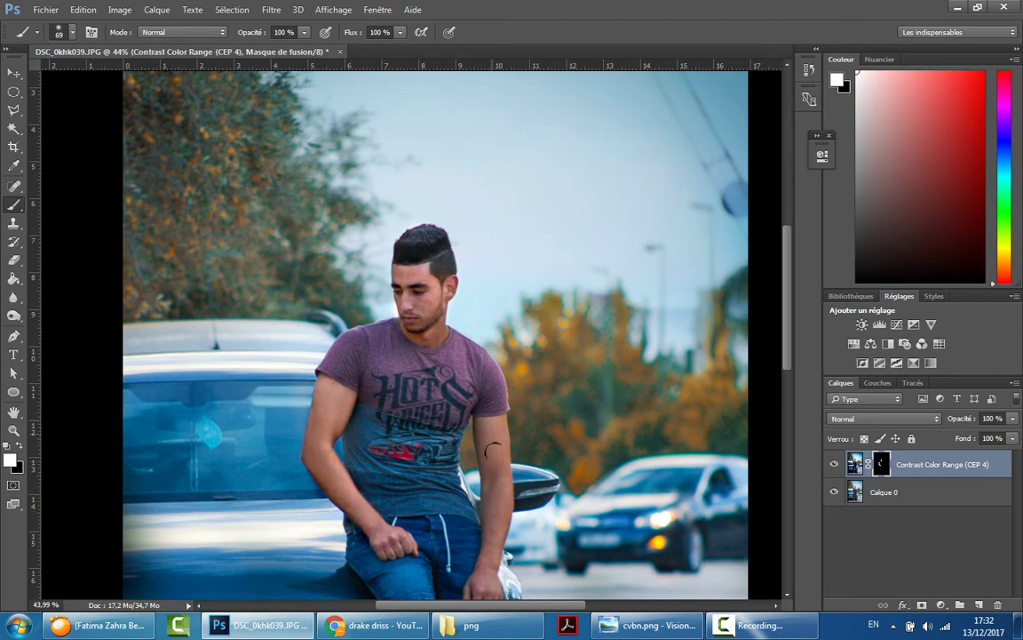
mouse_move(492, 445)
left_mouse_down()
mouse_move(487, 563)
mouse_move(490, 490)
left_mouse_up()
scroll(789, 336, "down", 3)
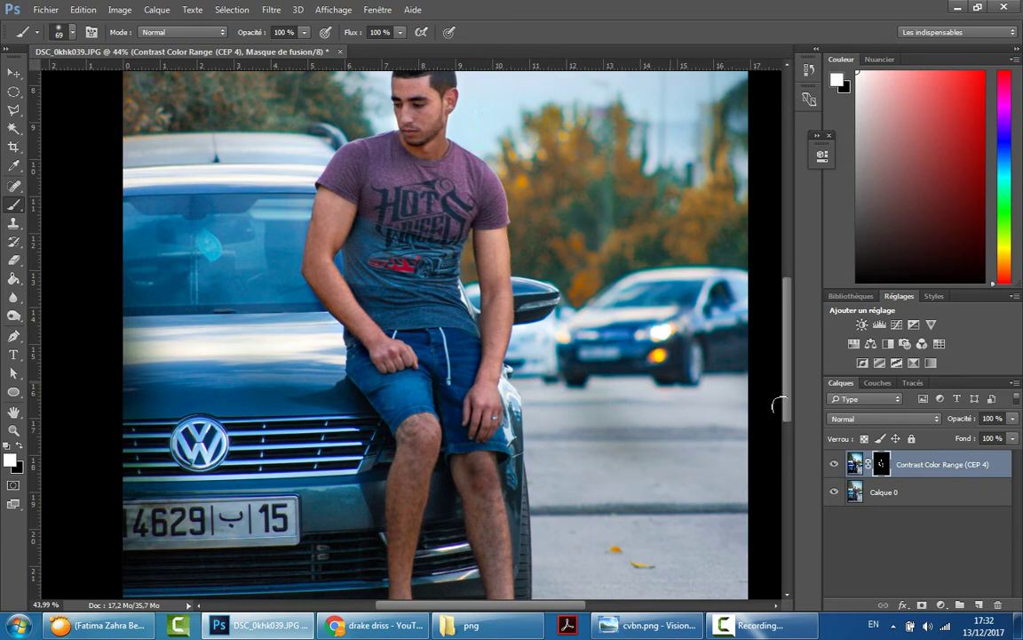
scroll(452, 418, "down", 1)
scroll(453, 418, "down", 1)
scroll(471, 425, "down", 1)
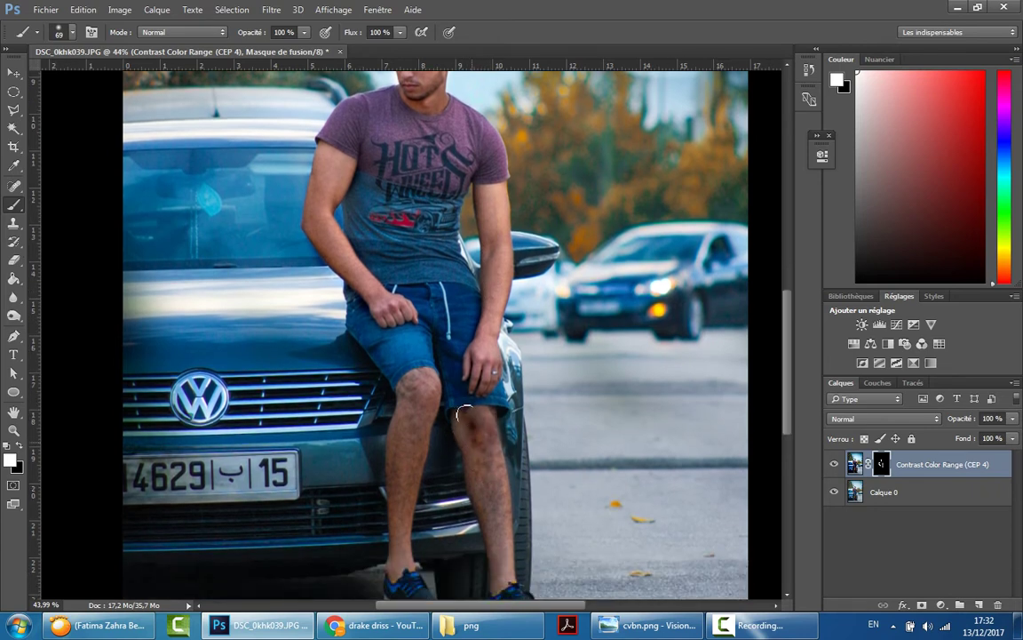
left_click_drag(464, 411, 487, 469)
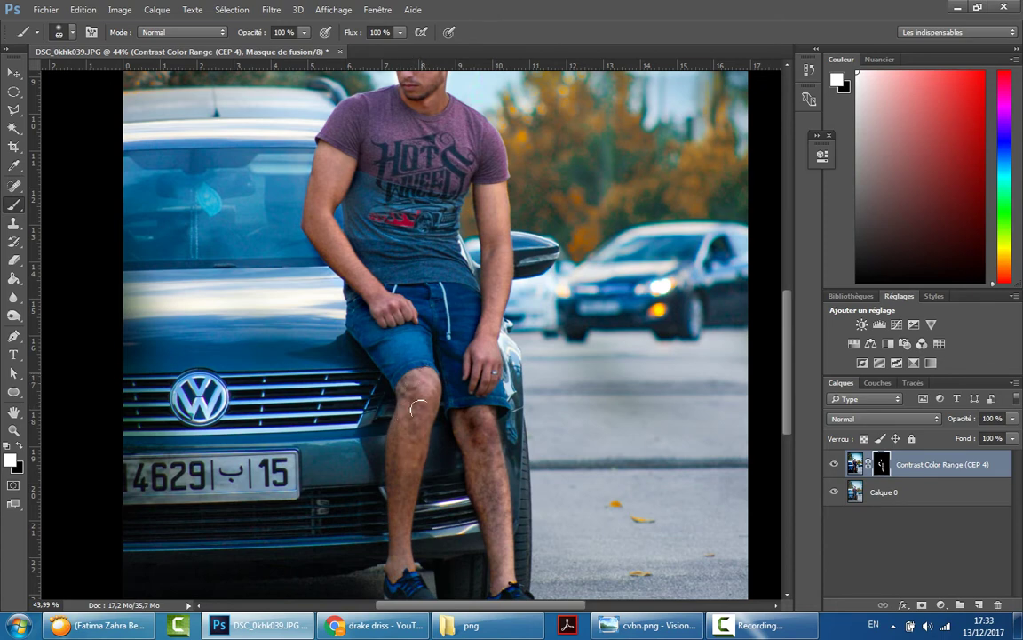
mouse_move(418, 449)
left_mouse_down()
mouse_move(402, 571)
mouse_move(416, 477)
left_mouse_up()
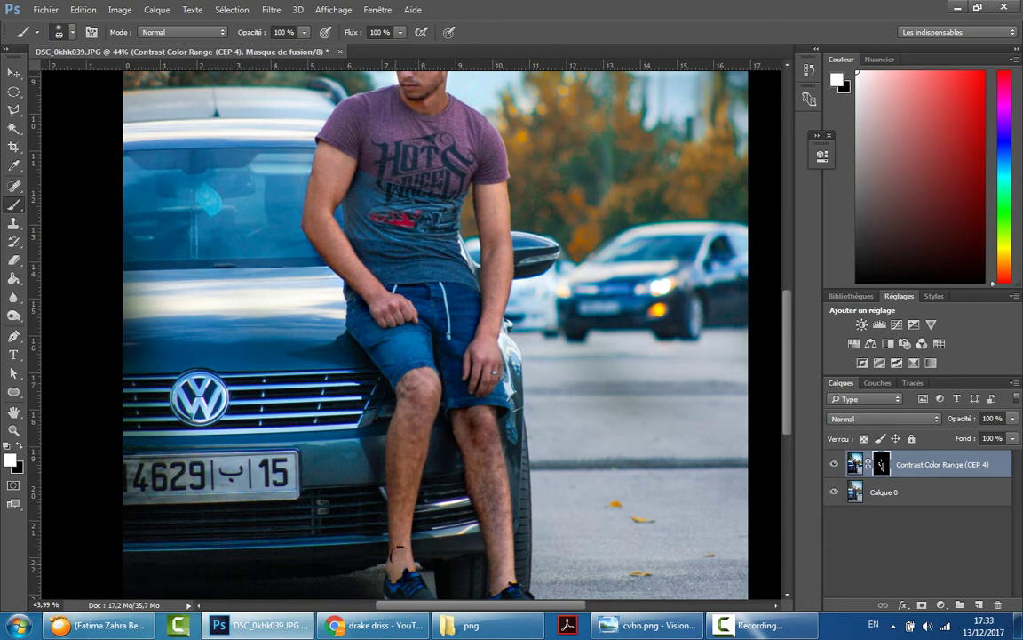
left_click_drag(397, 551, 401, 447)
left_click_drag(439, 108, 422, 109)
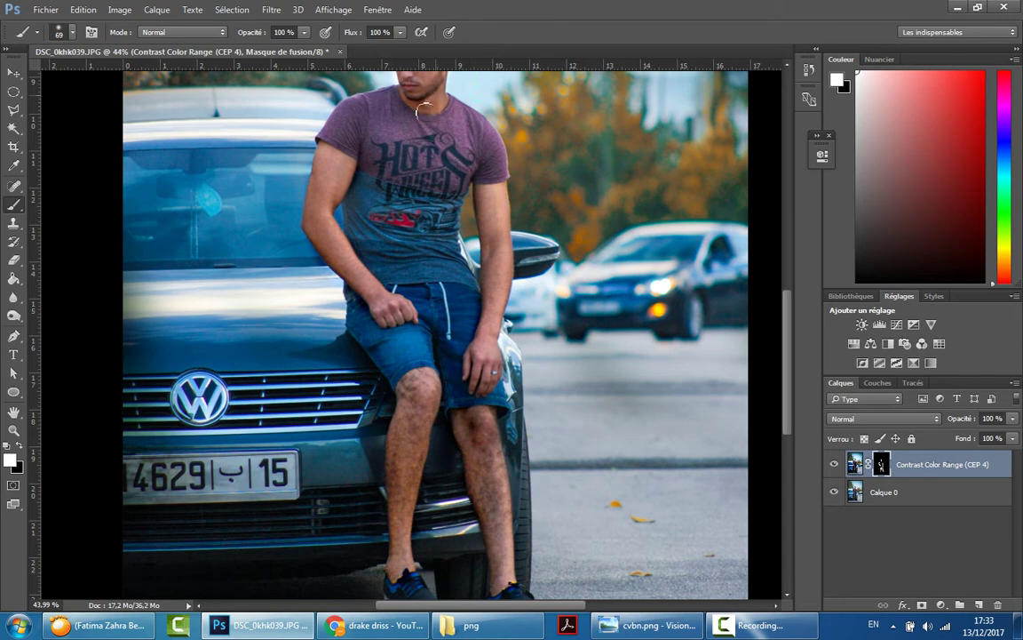
Zoom out to view the whole masked photo
left_click(15, 432)
mouse_move(359, 208)
left_mouse_down()
mouse_move(425, 211)
mouse_move(407, 444)
left_mouse_up()
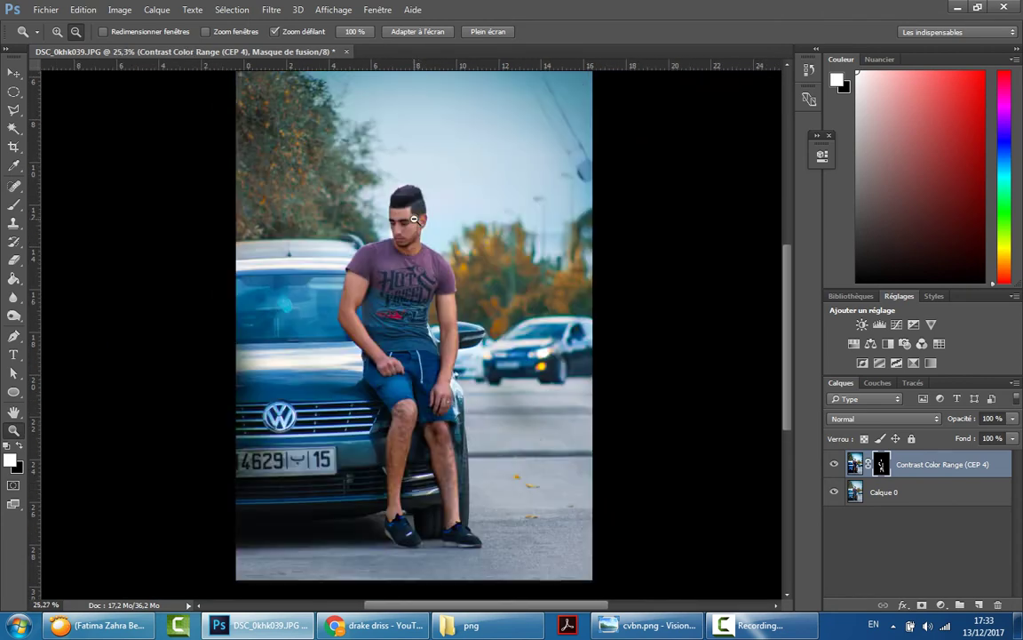
left_click(1015, 383)
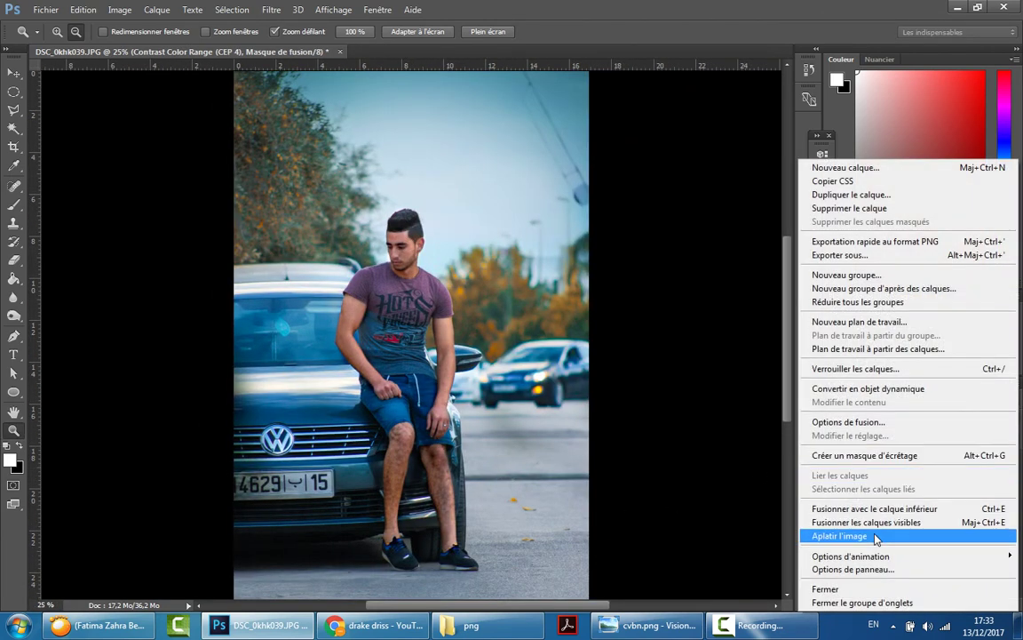
Flatten the image and unlock the background as Calque 0
left_click(814, 533)
double_click(888, 475)
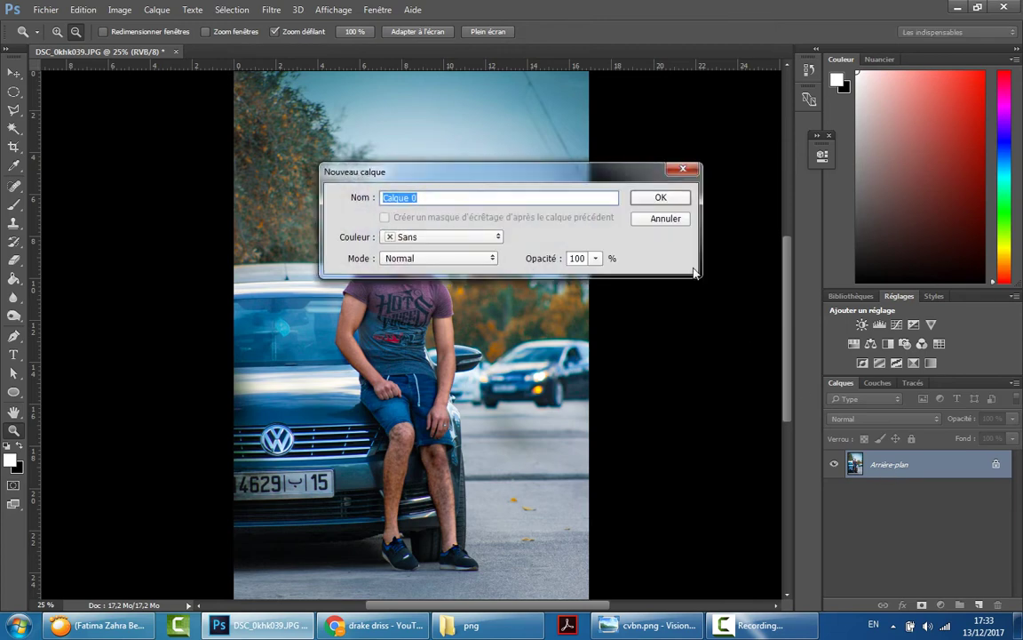
left_click(672, 199)
left_click(100, 634)
left_click(484, 393)
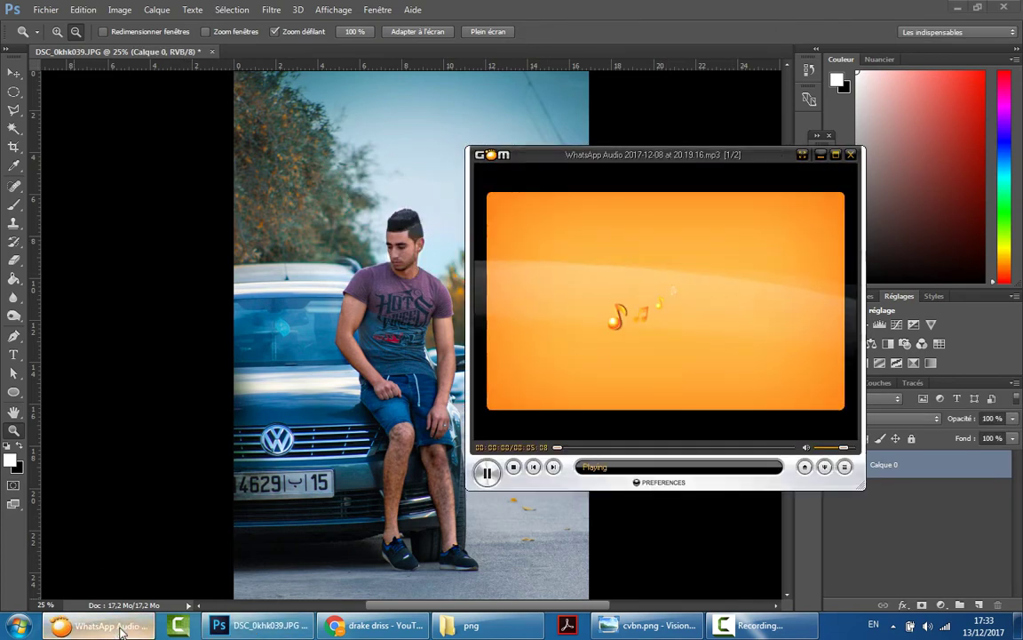
Duplicate Calque 0 and convert the copy for smart filters
left_click_drag(509, 339, 496, 338)
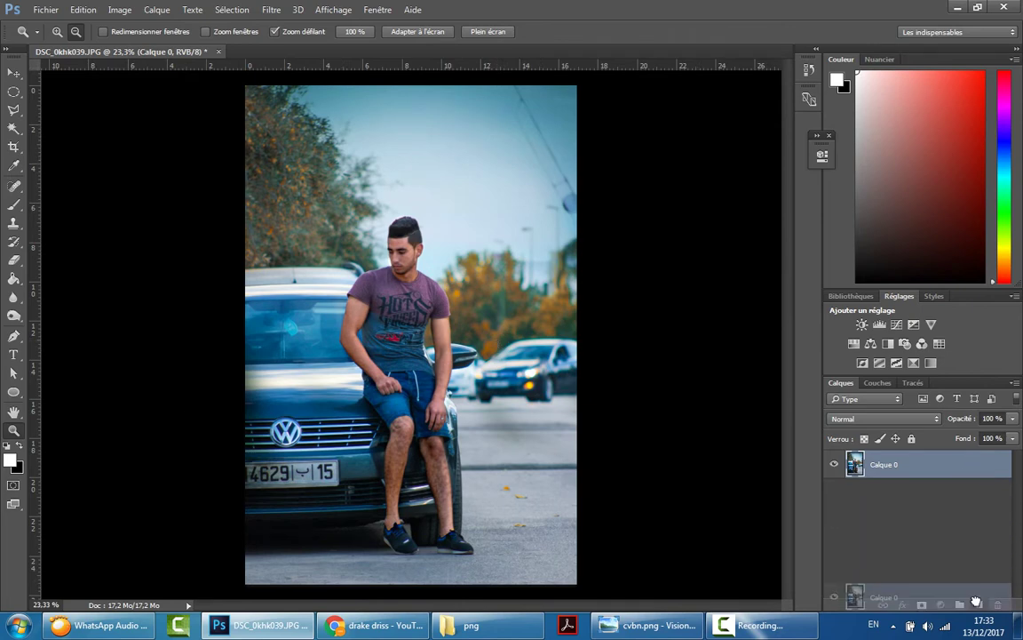
left_click_drag(984, 469, 978, 605)
left_click(271, 10)
left_click(302, 41)
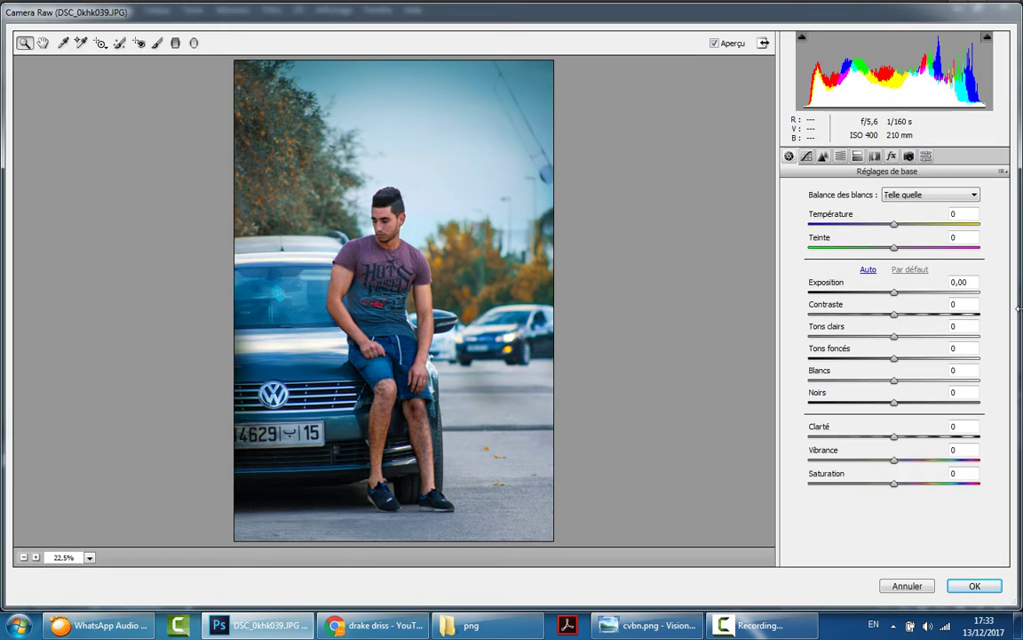
In Camera Raw, raise exposure to +0,10 and highlights to +10, and warm the temperature
mouse_move(888, 298)
left_mouse_down()
mouse_move(900, 317)
mouse_move(937, 320)
mouse_move(918, 320)
mouse_move(895, 335)
mouse_move(902, 341)
left_mouse_up()
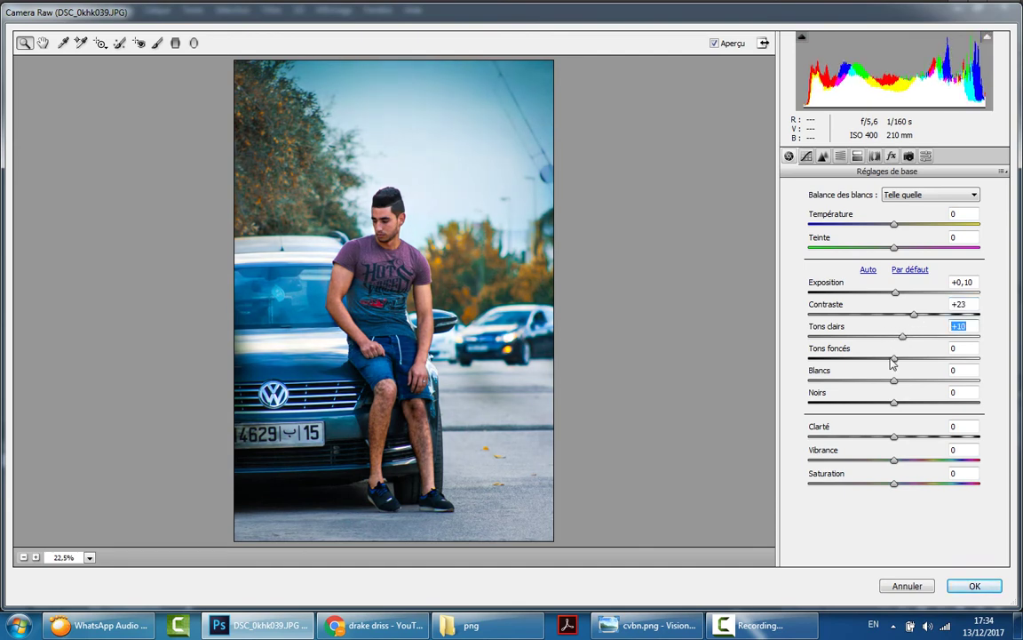
mouse_move(895, 380)
left_mouse_down()
mouse_move(923, 382)
mouse_move(899, 384)
mouse_move(907, 407)
mouse_move(877, 404)
mouse_move(886, 402)
mouse_move(907, 437)
mouse_move(904, 485)
left_mouse_up()
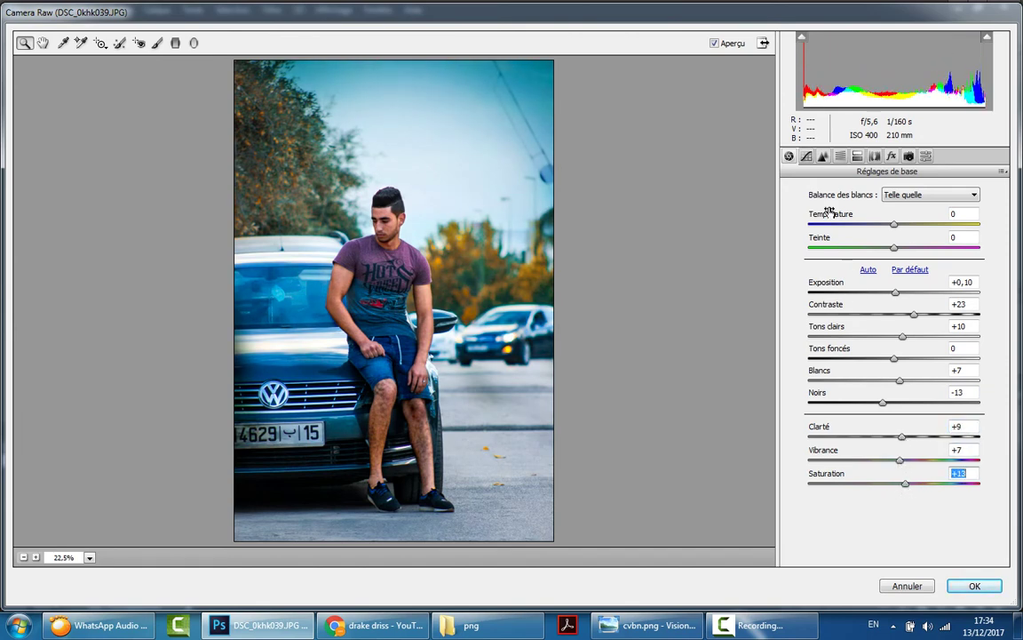
left_click_drag(897, 229, 904, 231)
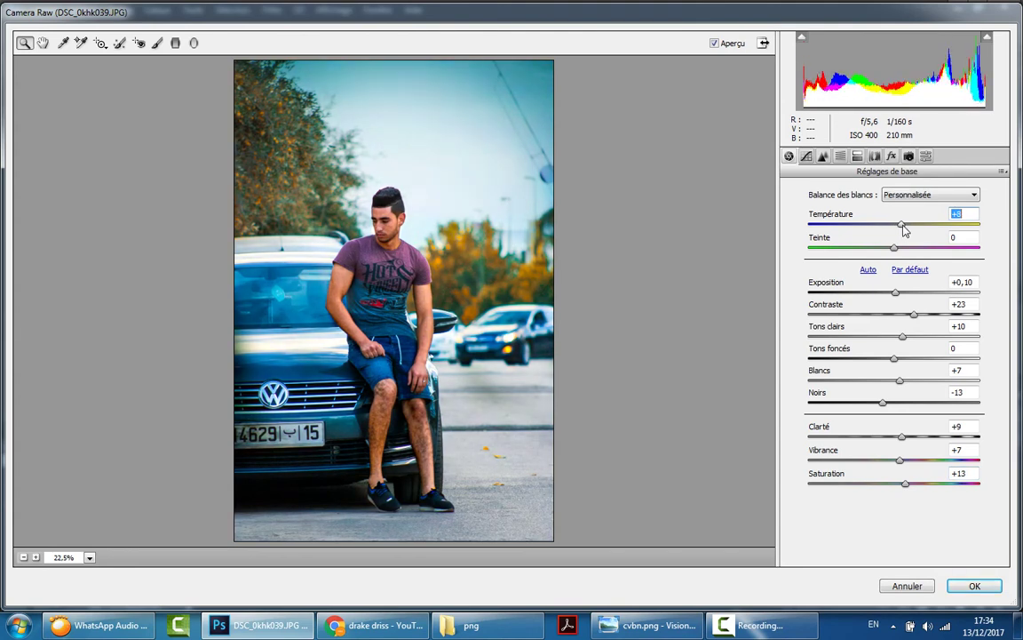
Add luminance noise reduction and boost Violets saturation to +28
type("0")
left_click(823, 155)
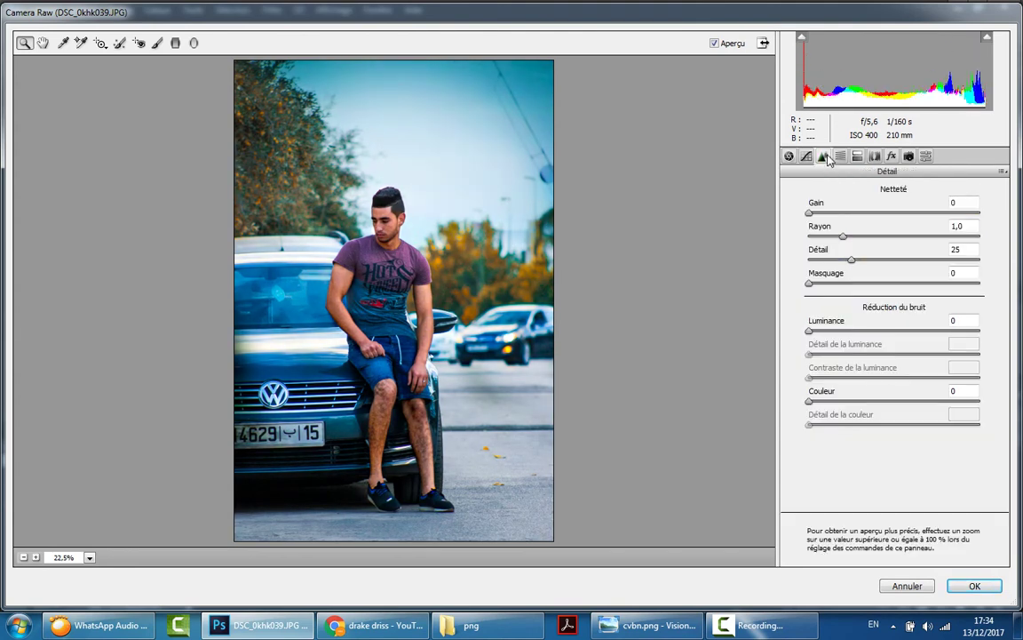
mouse_move(810, 332)
left_mouse_down()
mouse_move(865, 331)
mouse_move(835, 347)
left_mouse_up()
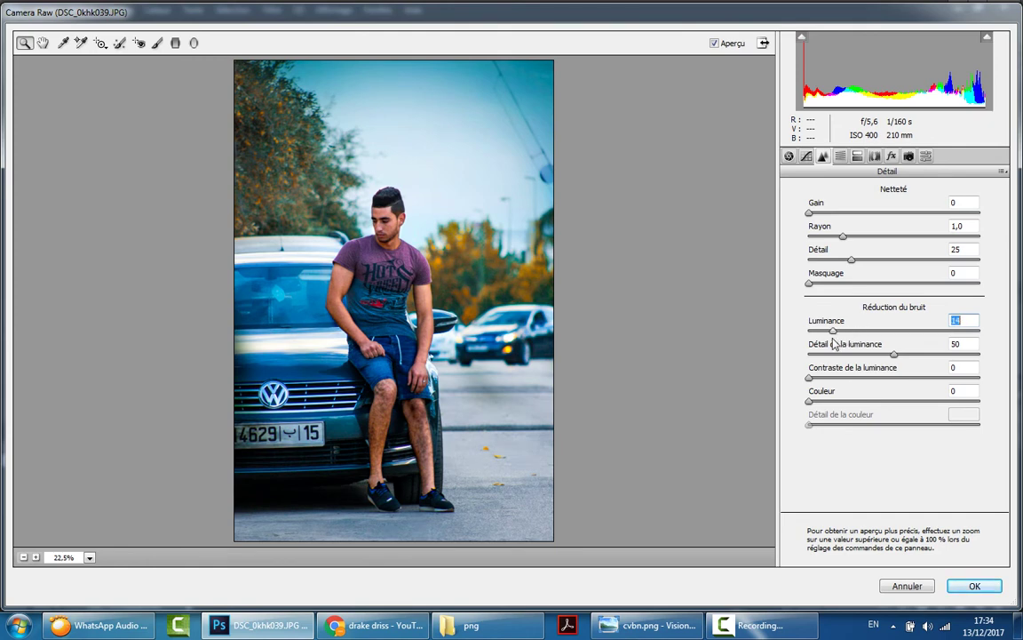
left_click(841, 157)
mouse_move(894, 400)
left_mouse_down()
mouse_move(984, 403)
mouse_move(932, 401)
left_mouse_up()
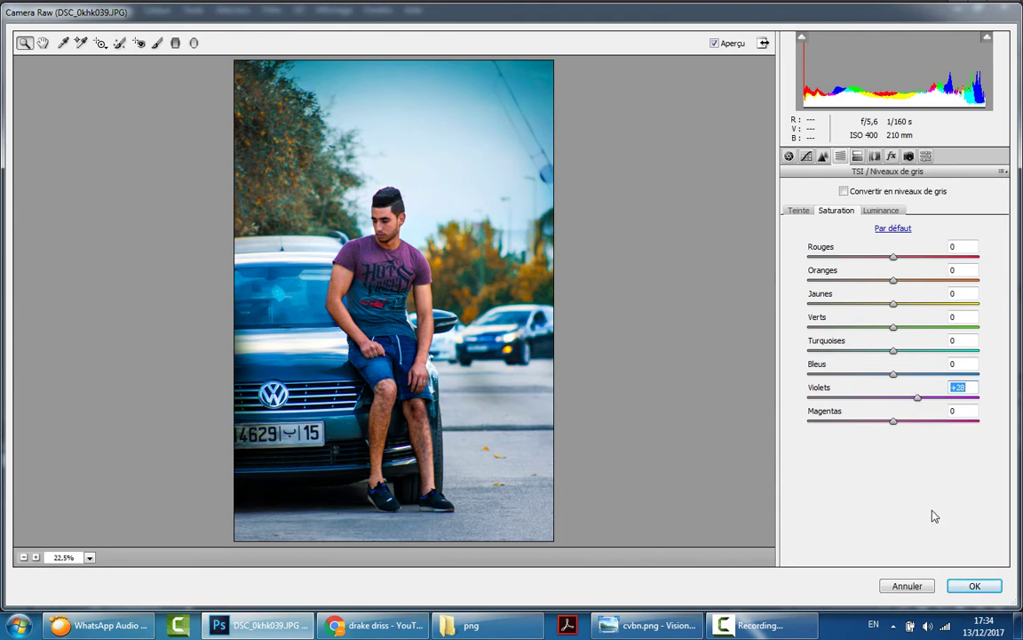
Add a light post-crop vignette and apply the Camera Raw filter to Calque 0 copie
left_click(892, 155)
mouse_move(877, 349)
left_mouse_down()
mouse_move(862, 338)
mouse_move(892, 331)
left_mouse_up()
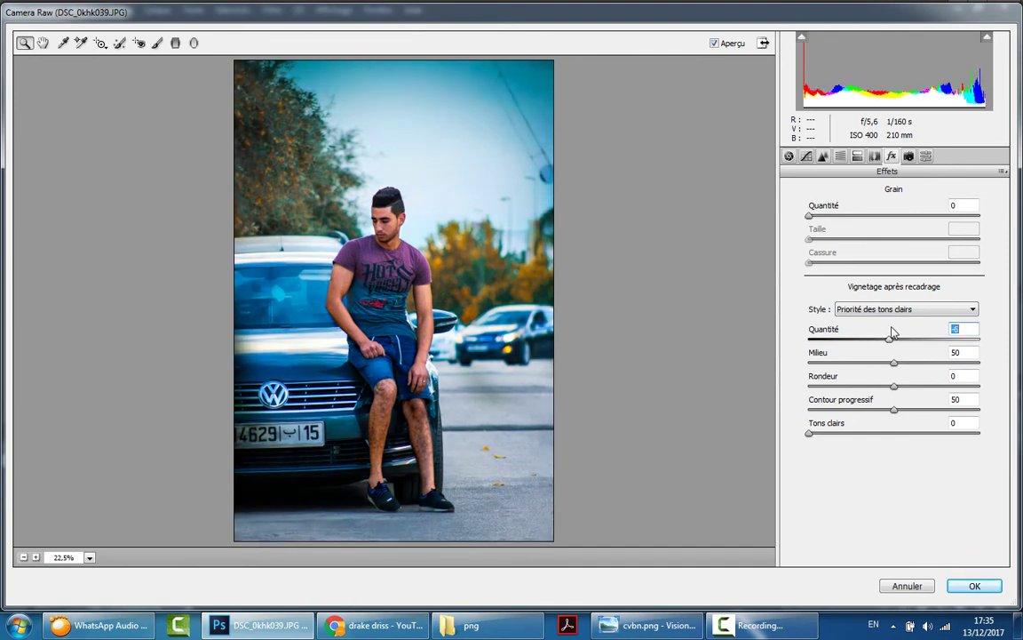
left_click(976, 585)
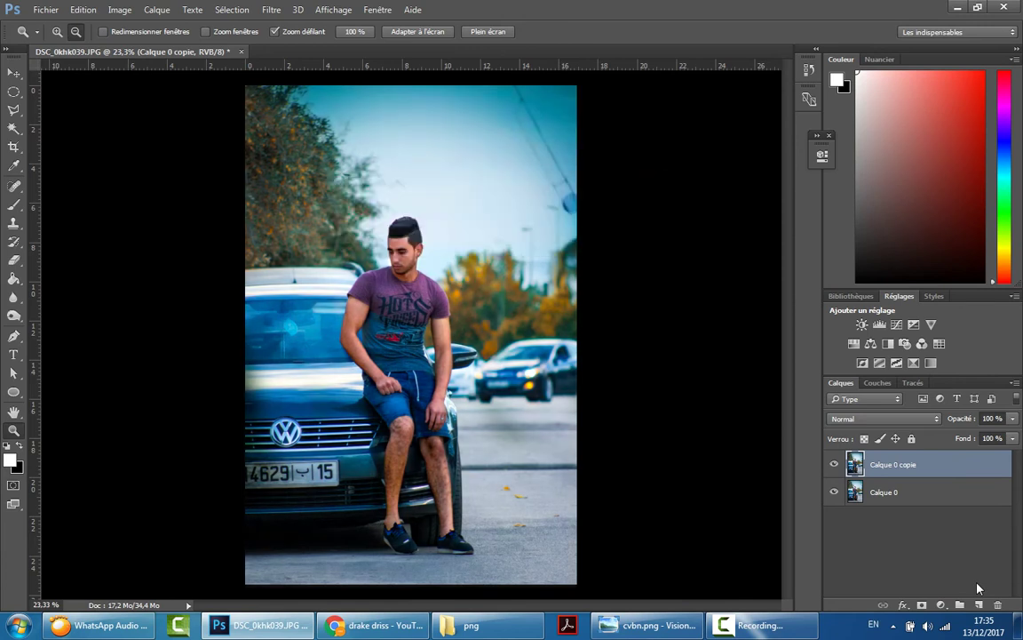
Erase the top layer over the man's left shin with the Eraser at 57%
left_click(13, 260)
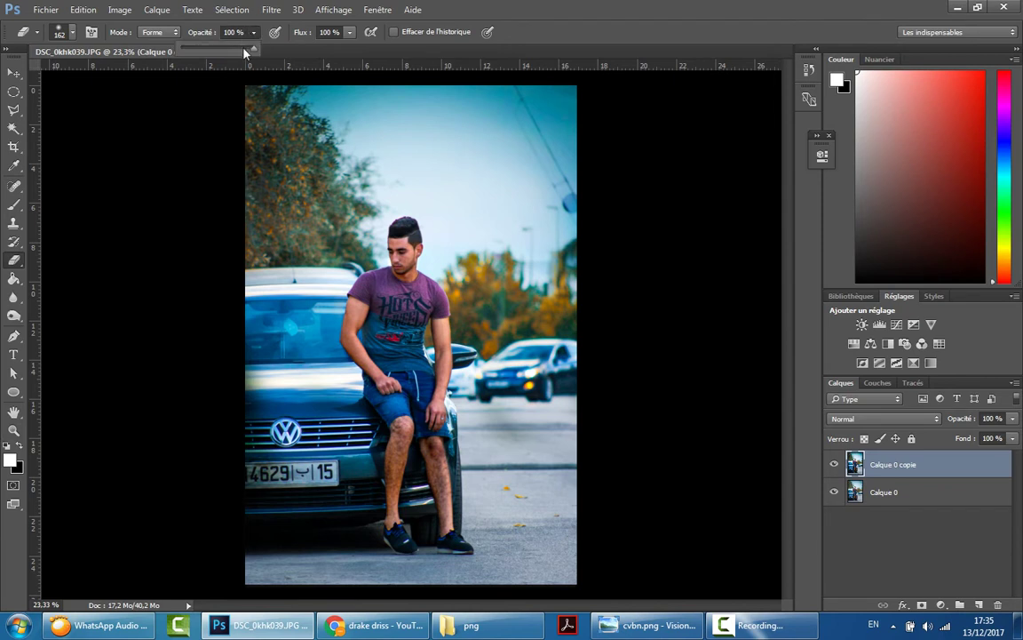
left_click(360, 226)
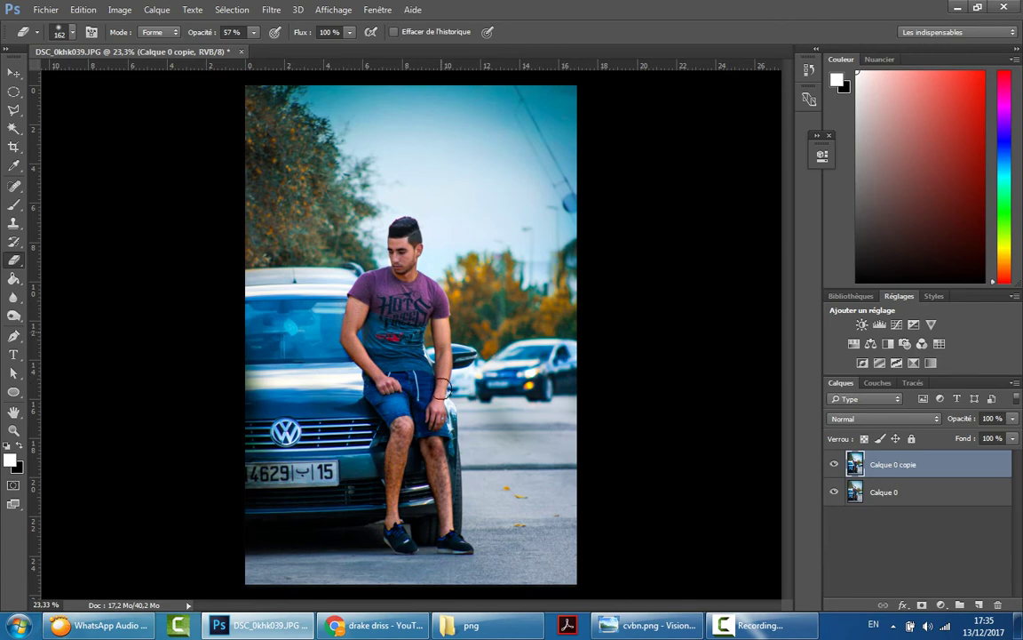
left_click_drag(393, 417, 397, 499)
Flatten the image, unlock it as Calque 0, and duplicate it as Calque 0 copie
right_click(977, 402)
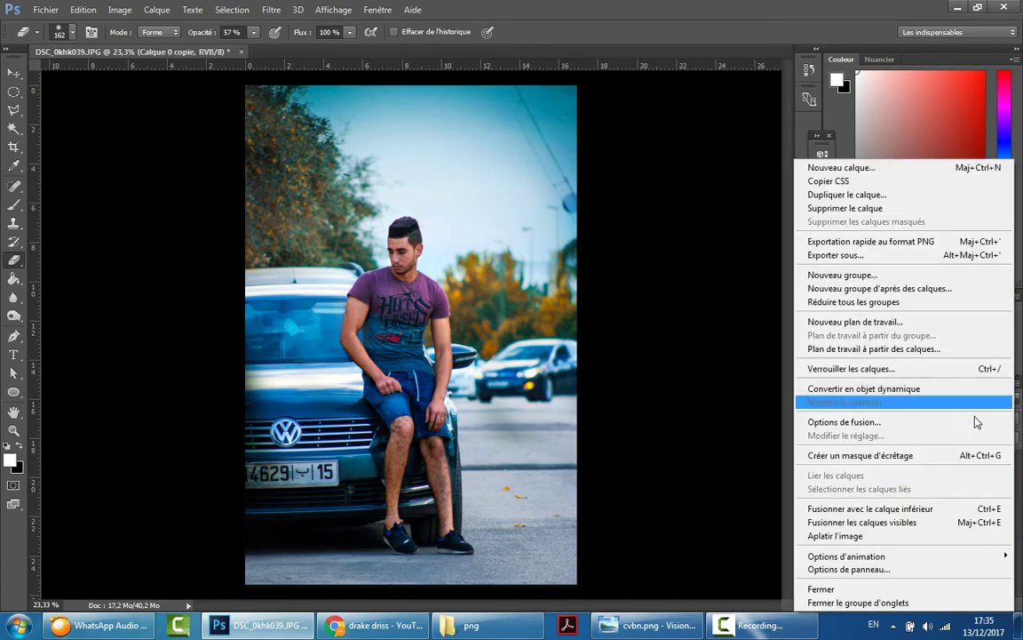
left_click(862, 534)
double_click(889, 464)
left_click(646, 199)
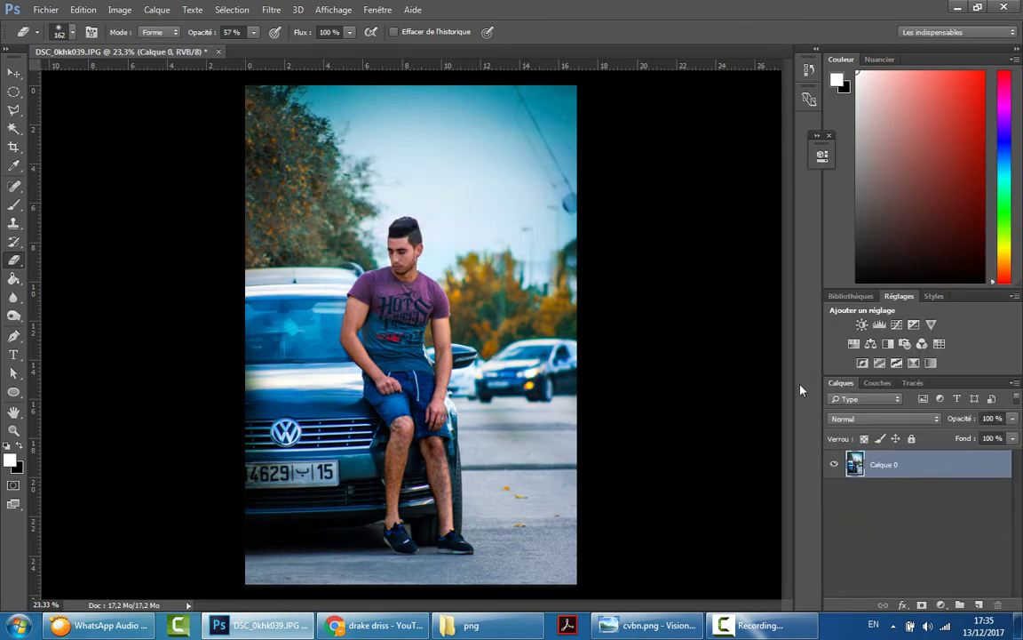
key("ctrl+j")
left_click(267, 9)
mouse_move(298, 308)
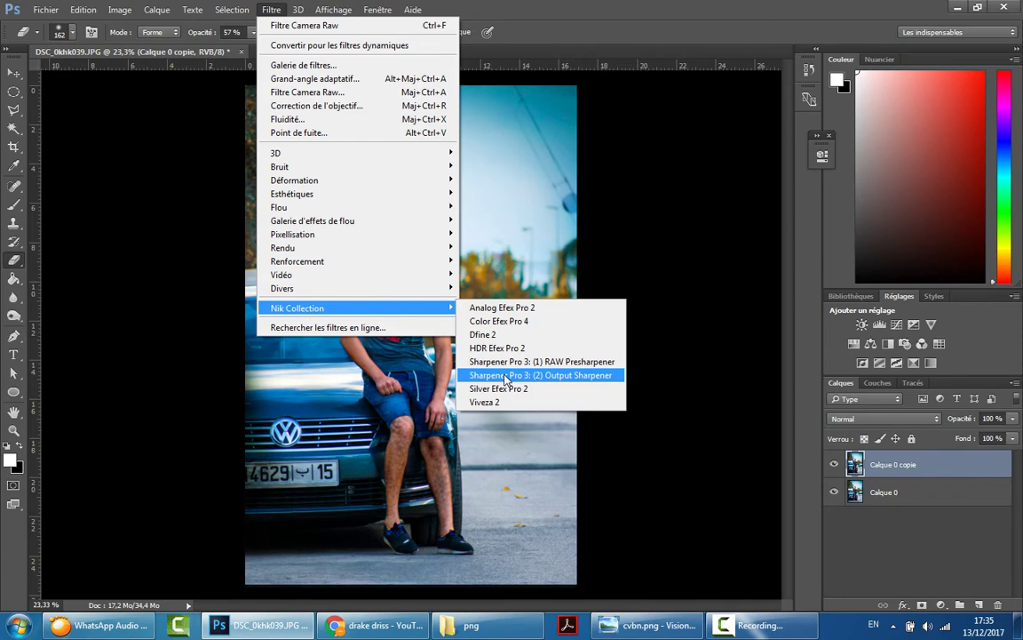
Apply Color Efex Pro 4's Indian Summer filter as a new layer
left_click(499, 322)
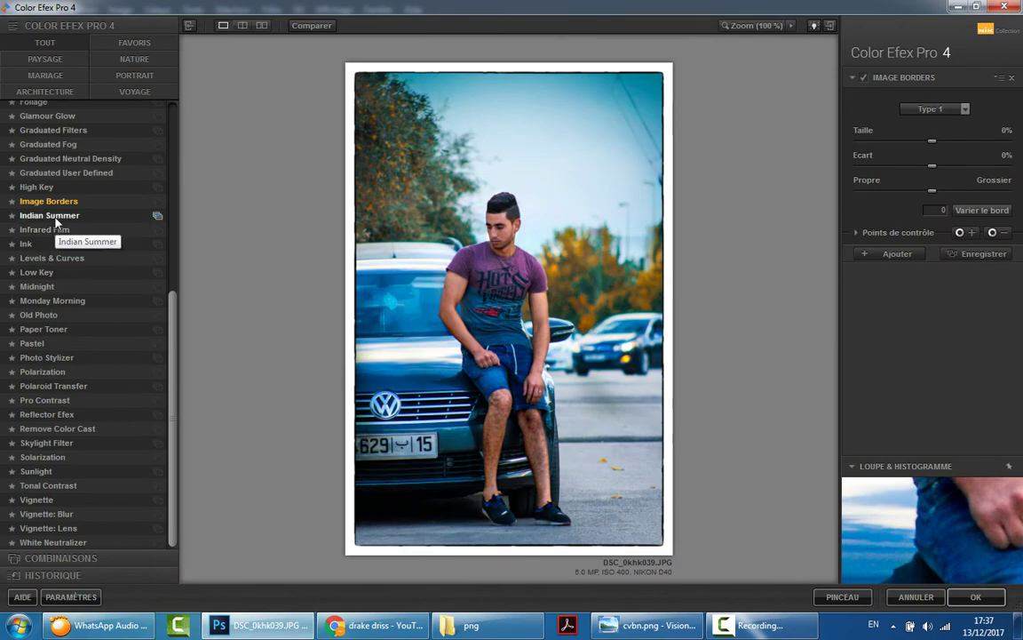
left_click(53, 216)
left_click(975, 597)
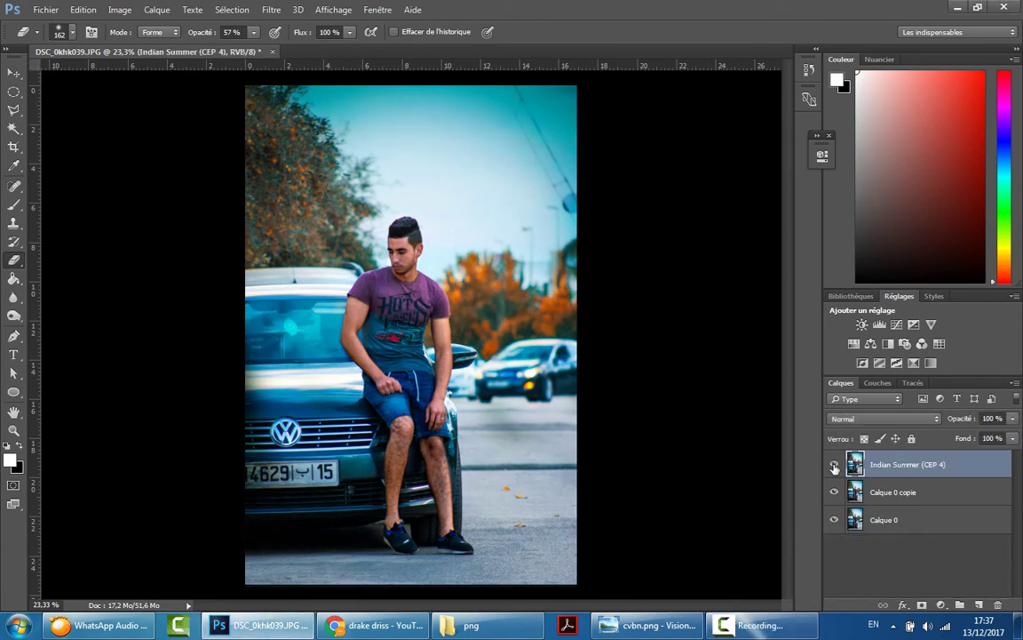
Lower the Indian Summer layer's opacity to 44%
left_click(1012, 419)
left_click_drag(1013, 435, 986, 439)
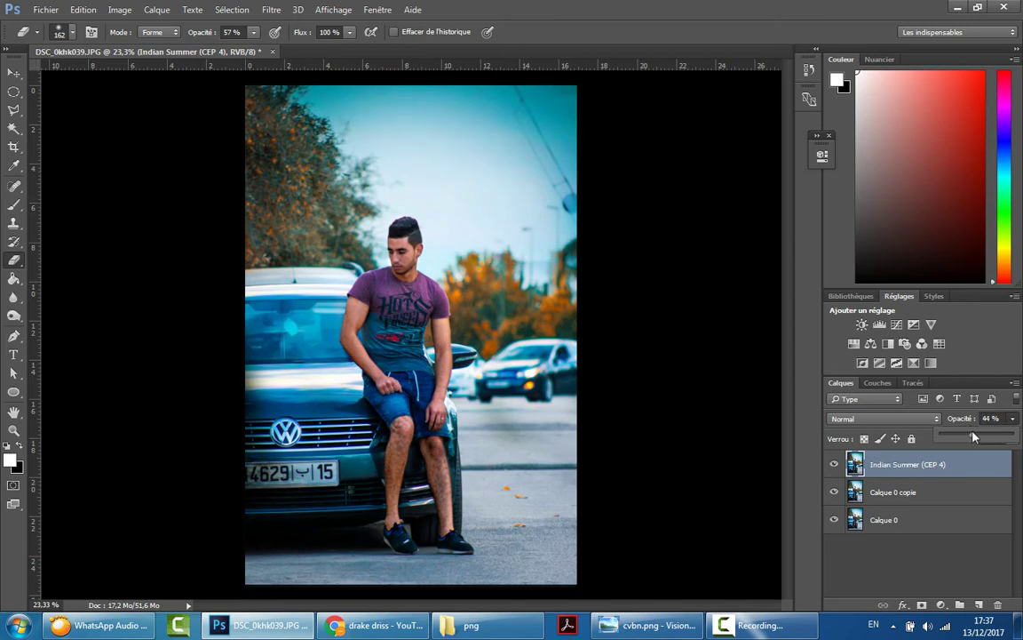
left_click(1016, 383)
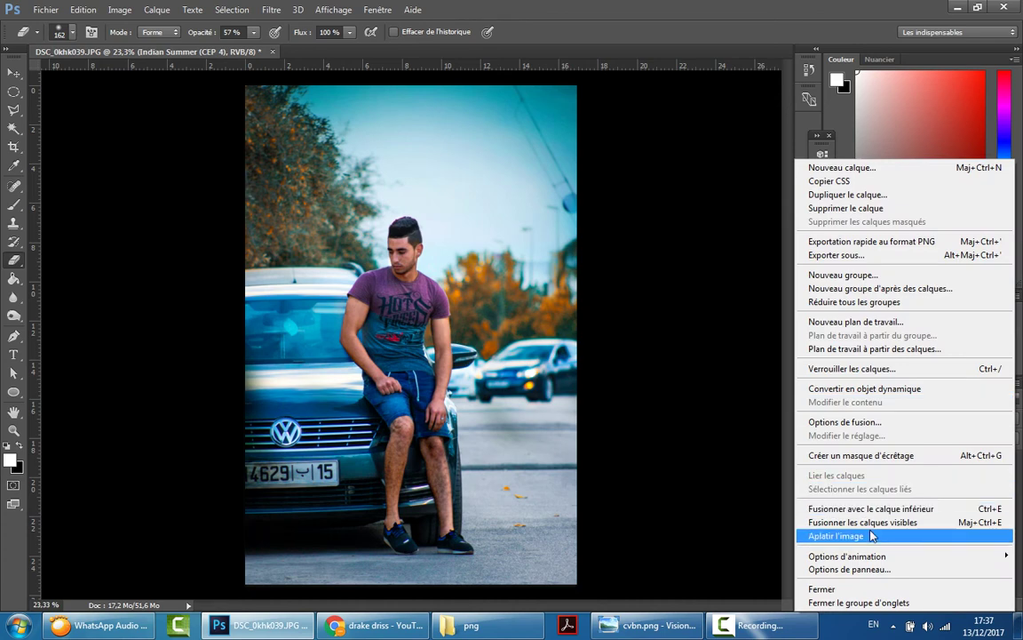
Flatten all layers and unlock the background as Calque 0
left_click(880, 561)
double_click(886, 465)
left_click(663, 200)
Add a Selective Correction layer with Yellows Cyan -74 at 72% opacity
left_click(930, 362)
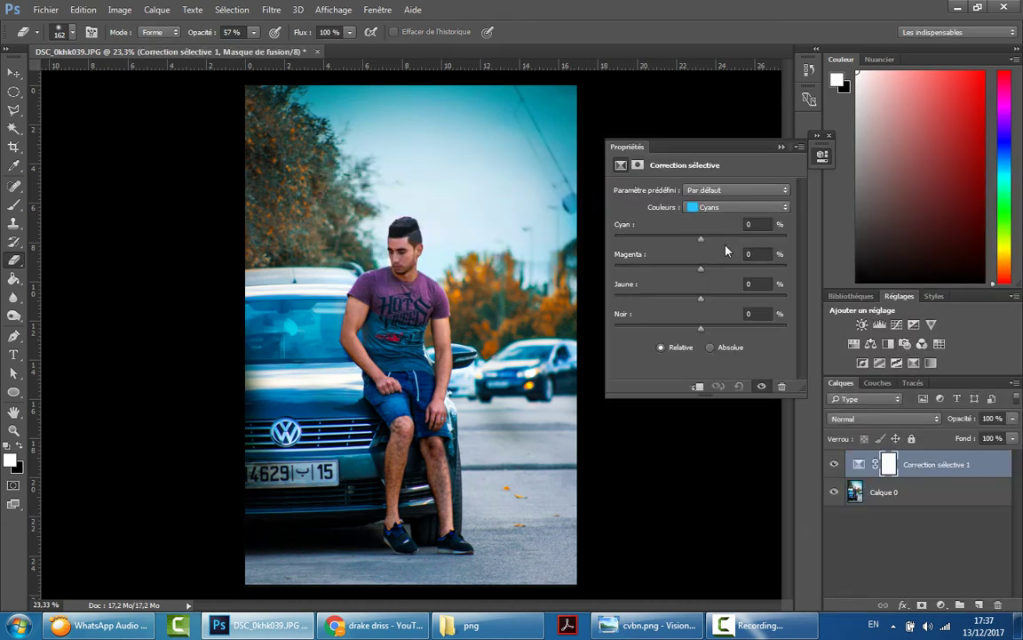
left_click(737, 207)
left_click(715, 232)
mouse_move(701, 238)
left_mouse_down()
mouse_move(637, 239)
mouse_move(696, 239)
left_mouse_up()
left_click(782, 146)
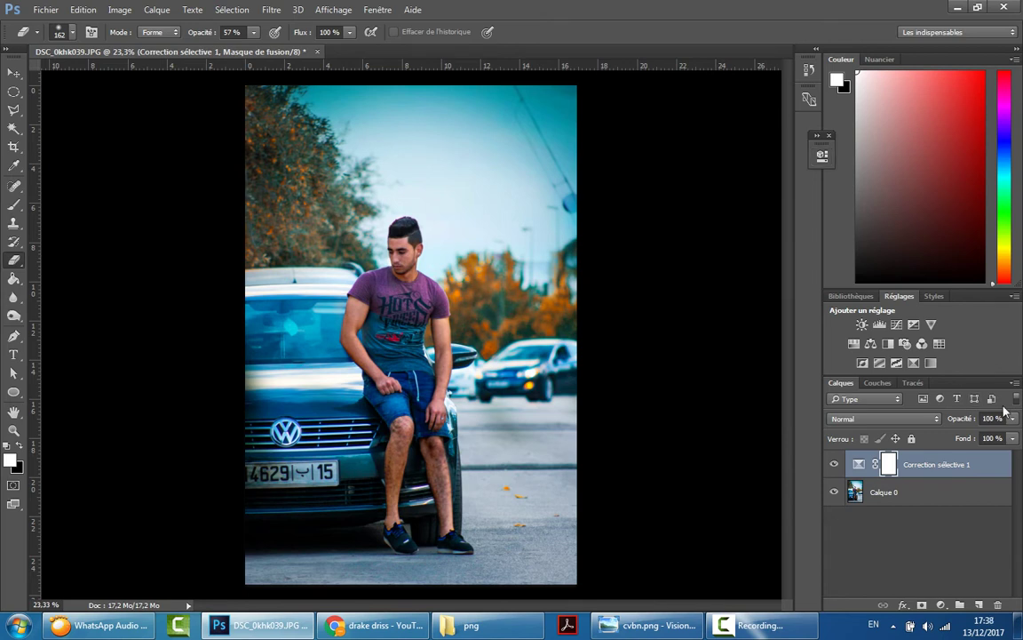
left_click(1013, 418)
left_click_drag(1013, 434, 994, 438)
Flatten the image again and unlock it as Calque 0
left_click(1015, 383)
left_click(772, 491)
double_click(889, 465)
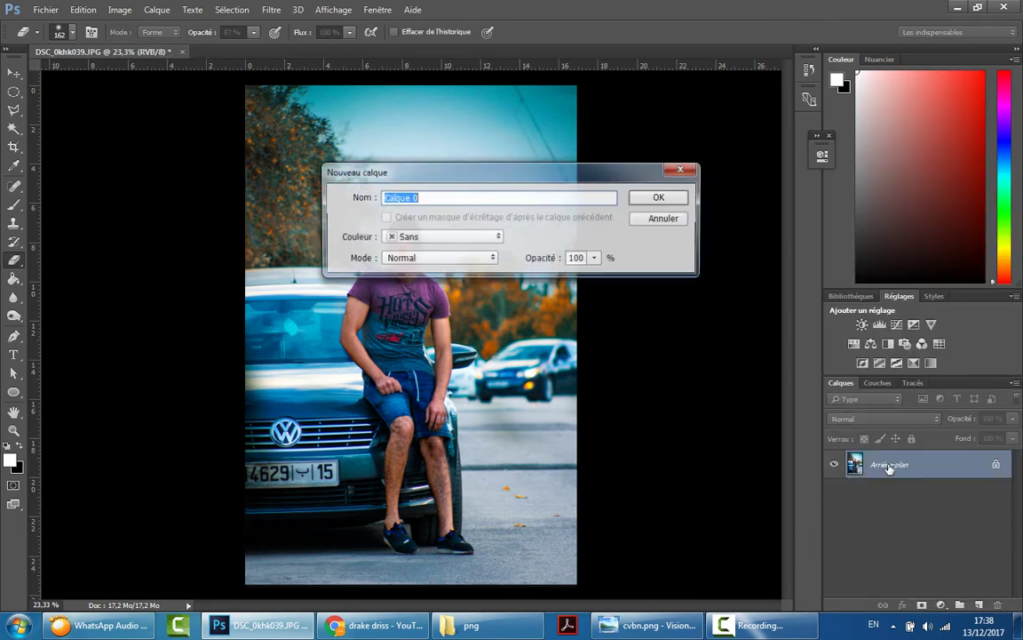
left_click(661, 197)
Apply Color Efex Pro 4's Vignette: Lens filter as a new layer
left_click(271, 10)
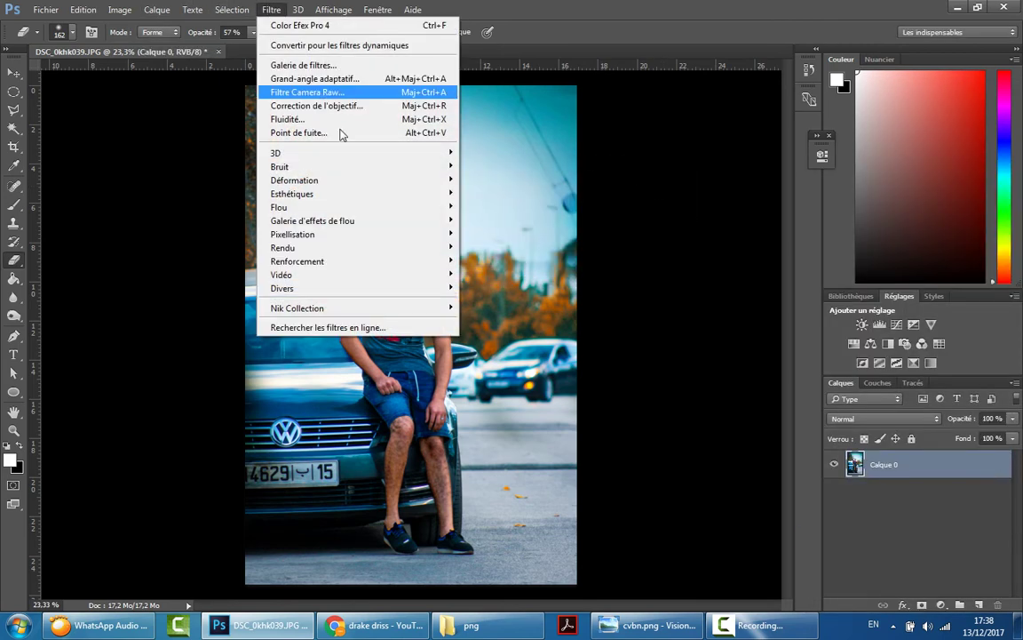
mouse_move(356, 308)
left_click(497, 322)
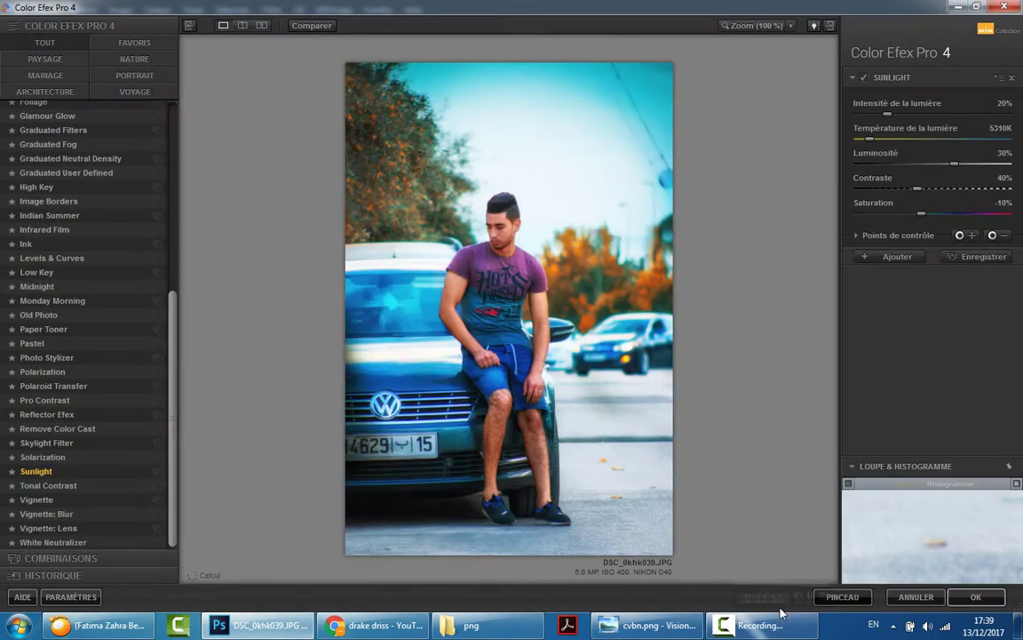
left_click(40, 529)
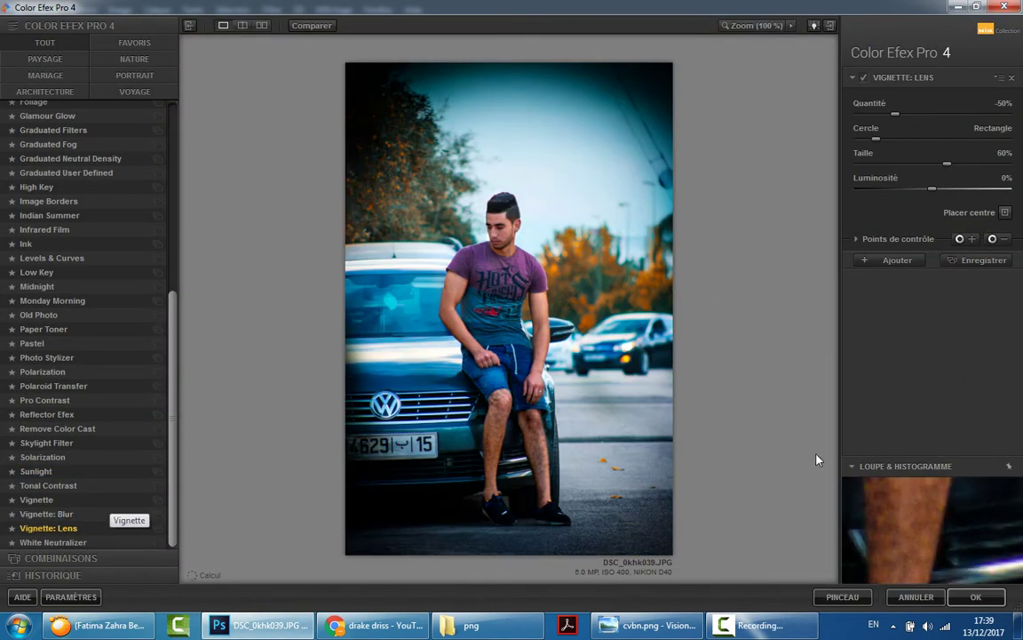
left_click(977, 597)
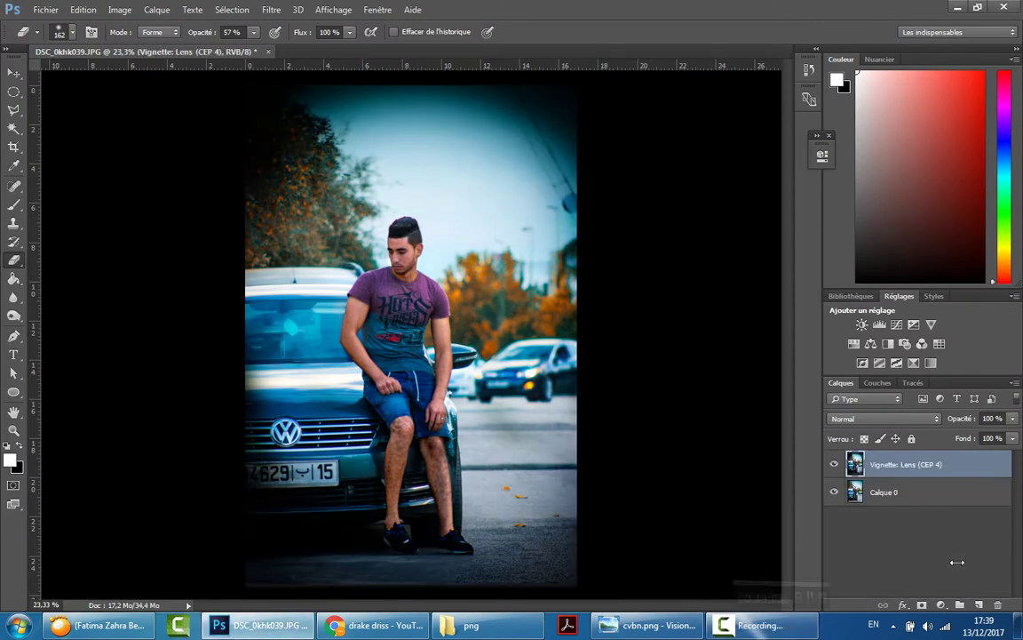
Erase the vignette darkening across the top with a size 390 Eraser
left_click(62, 32)
key("Return")
mouse_move(214, 153)
left_mouse_down()
mouse_move(237, 163)
mouse_move(339, 85)
mouse_move(555, 137)
mouse_move(501, 98)
mouse_move(279, 108)
mouse_move(265, 153)
mouse_move(270, 140)
left_mouse_up()
left_click(253, 32)
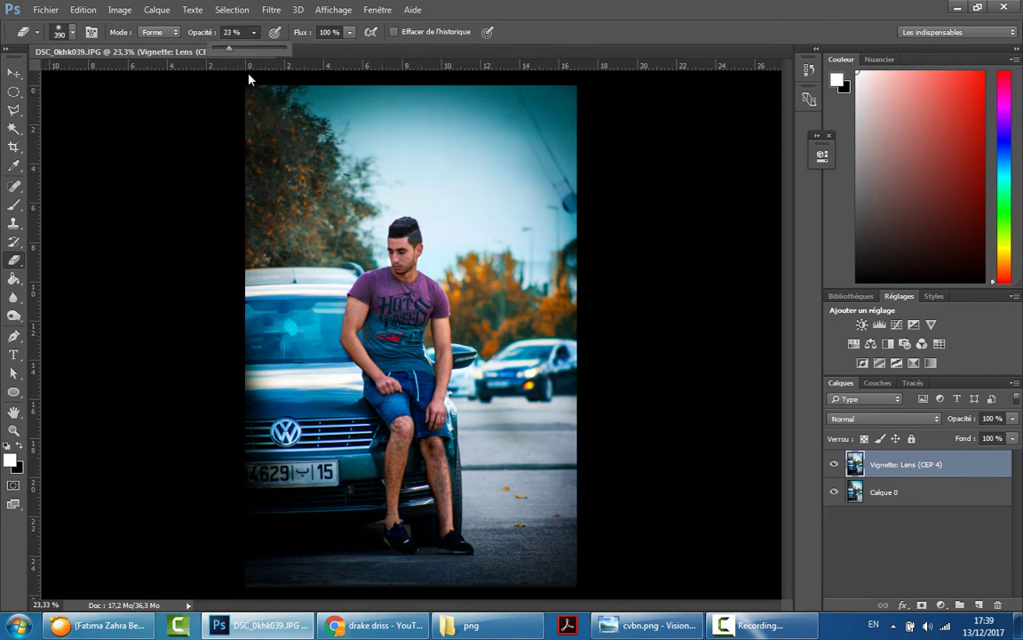
Lighten the vignette over the bottom ground using the Eraser at 23% opacity
left_click(249, 80)
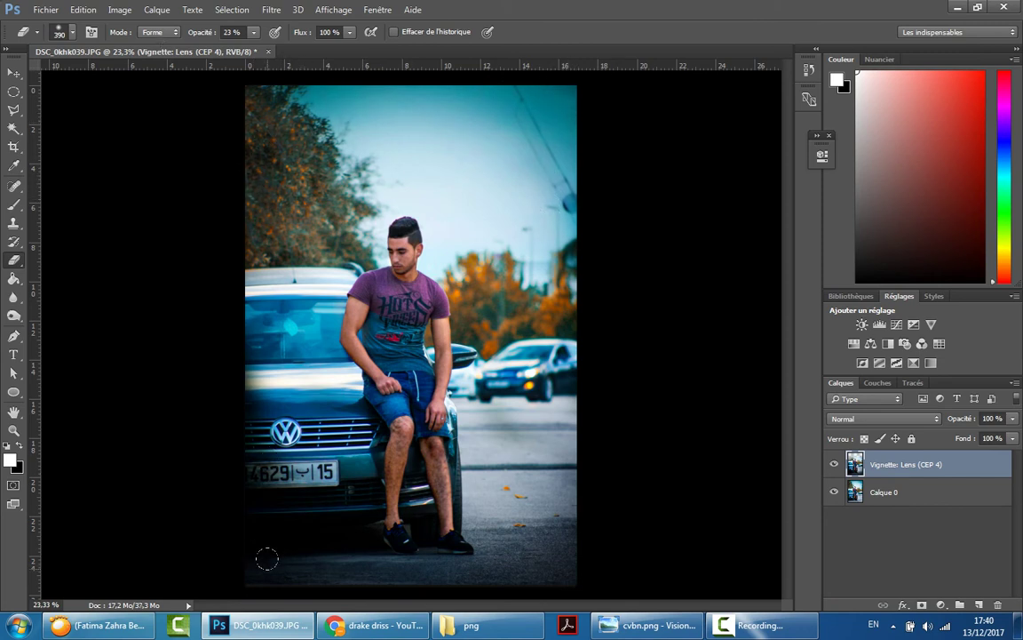
mouse_move(267, 558)
left_mouse_down()
mouse_move(541, 530)
mouse_move(498, 480)
left_mouse_up()
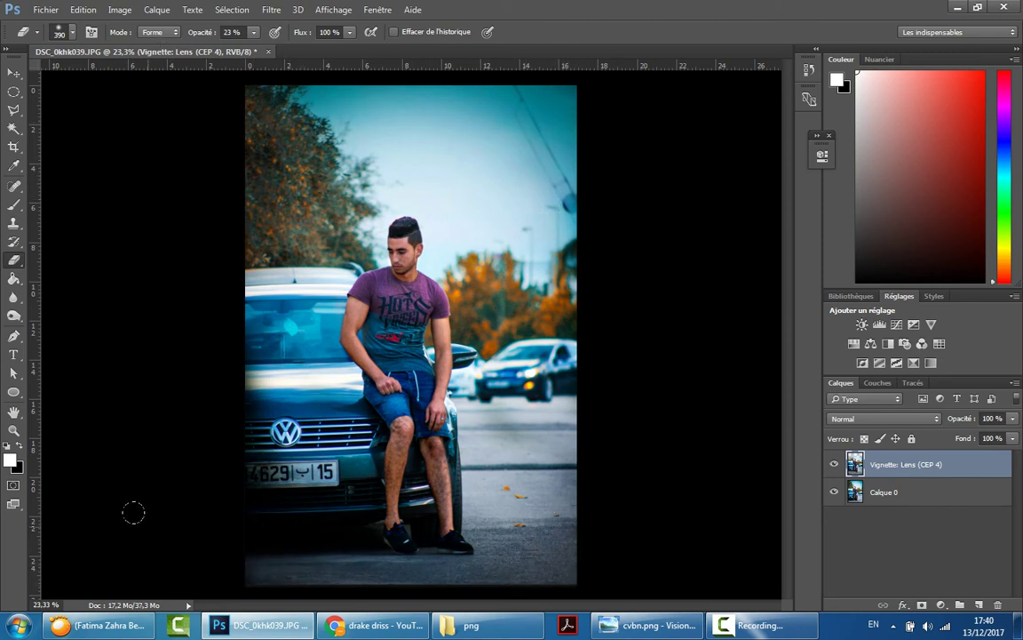
left_click(835, 463)
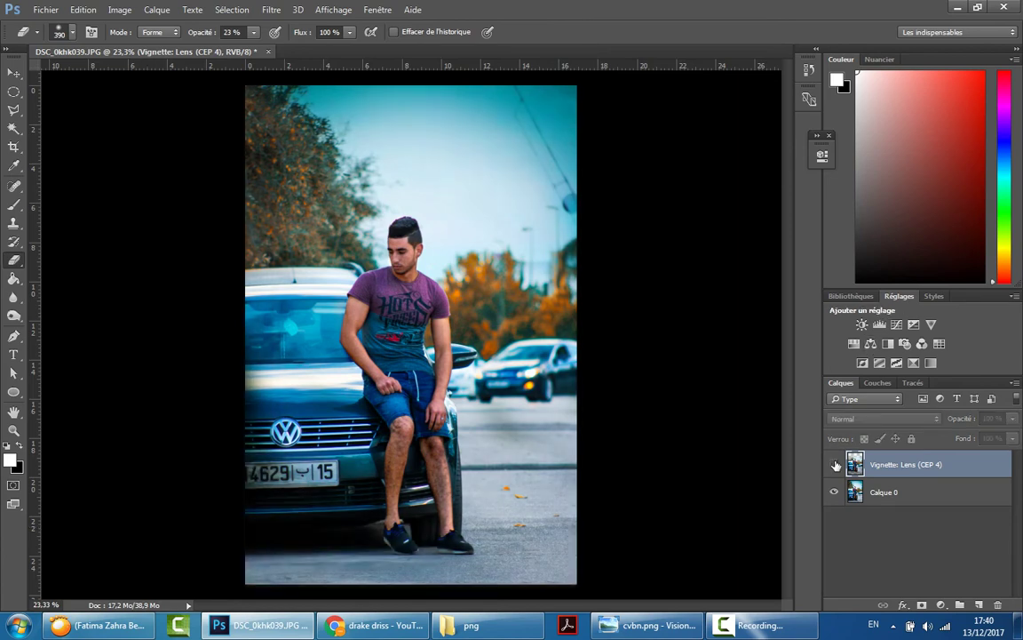
Flatten the image and unlock the background as Calque 0
left_click(1015, 383)
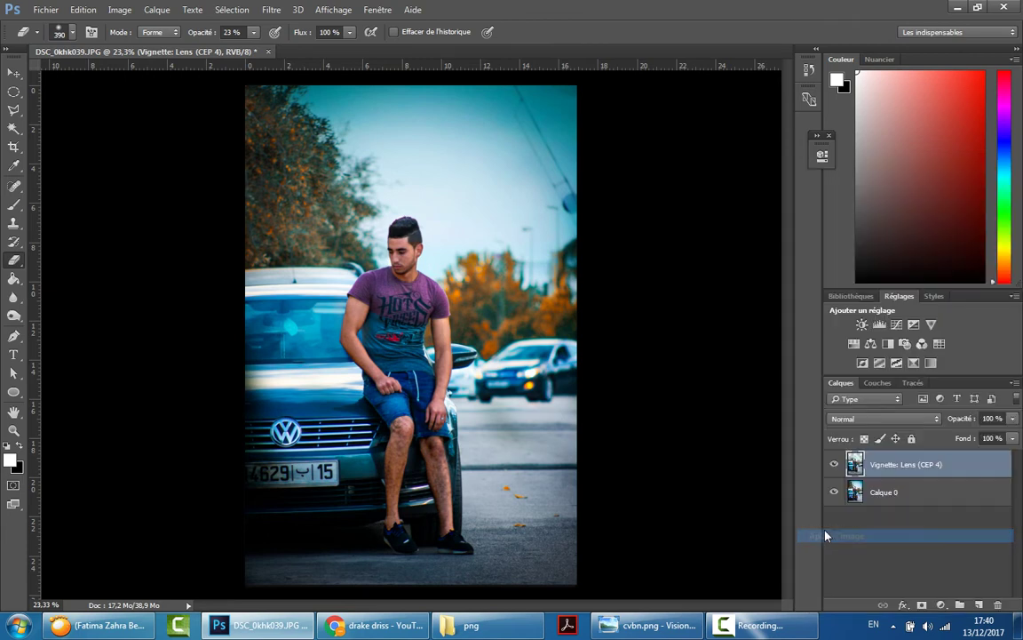
left_click(819, 535)
double_click(876, 465)
left_click(662, 198)
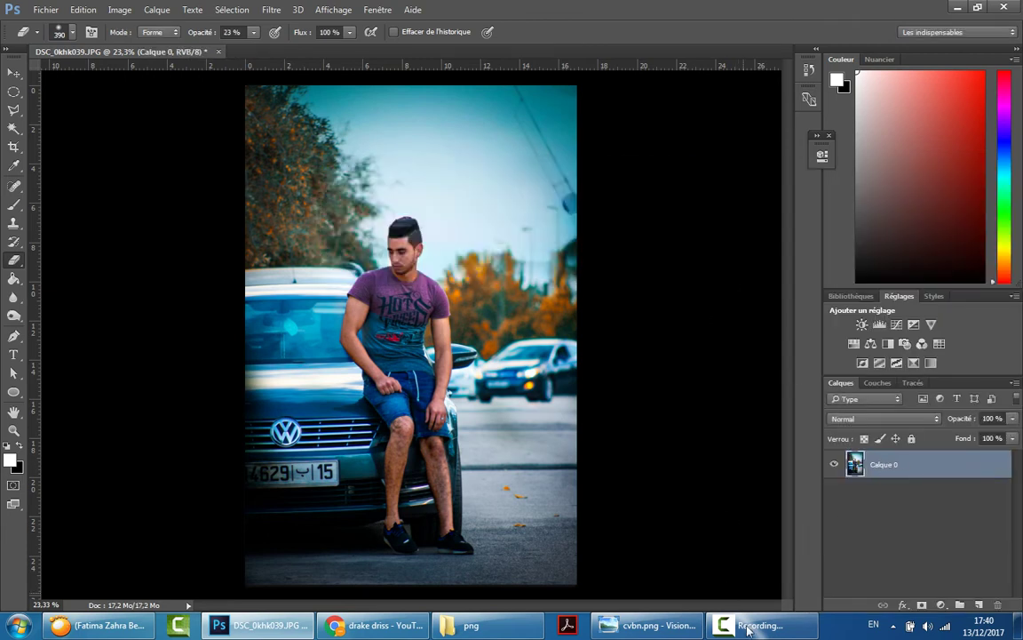
Add a Color Balance layer with midtones nudged +4 toward red and +5 toward blue
left_click(870, 344)
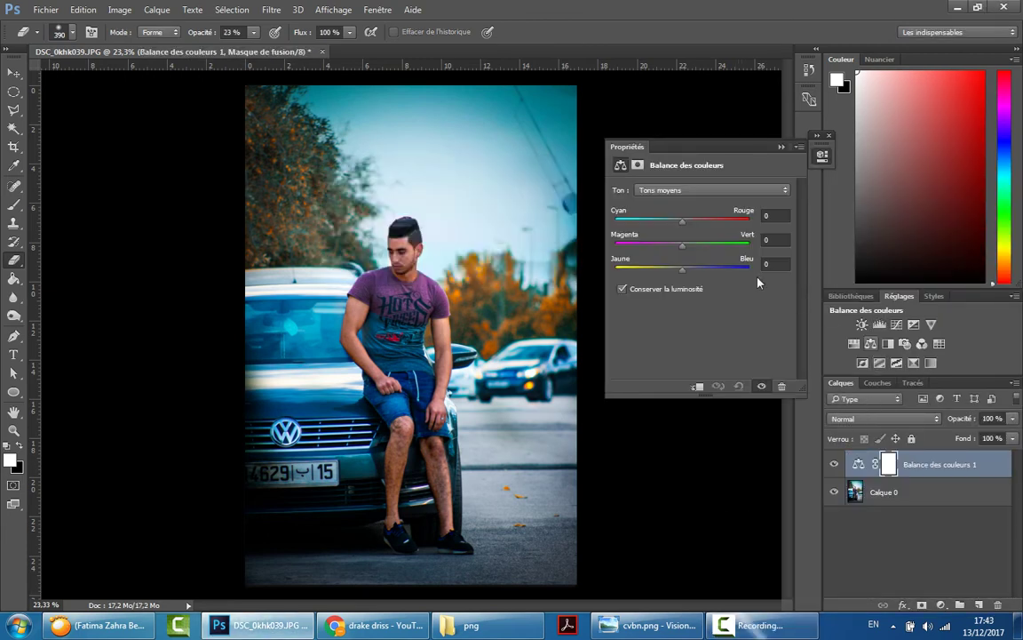
left_click_drag(683, 226, 686, 225)
left_click_drag(682, 269, 686, 269)
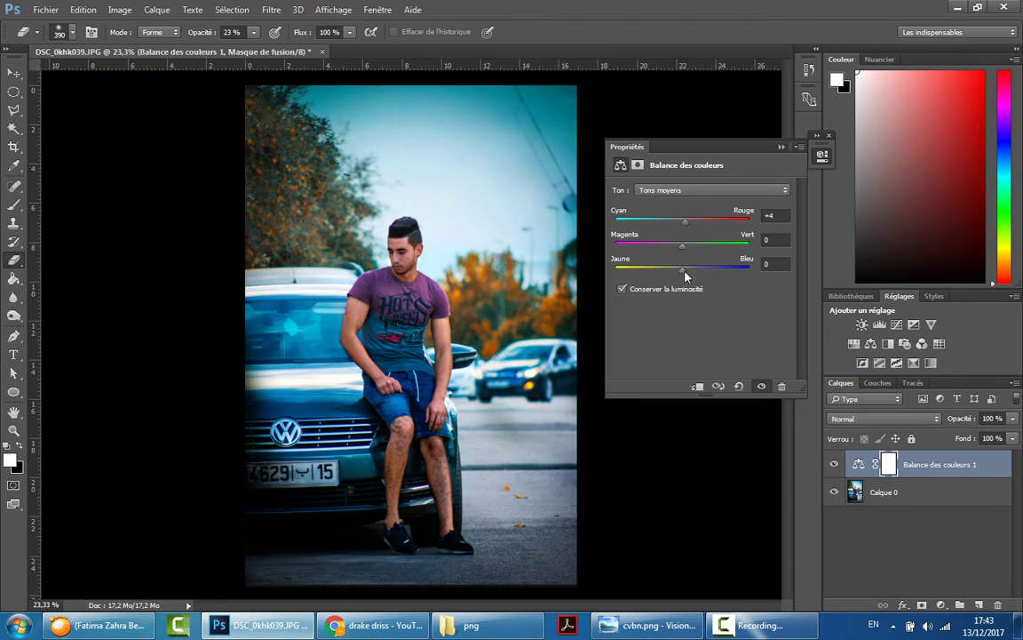
left_click(780, 148)
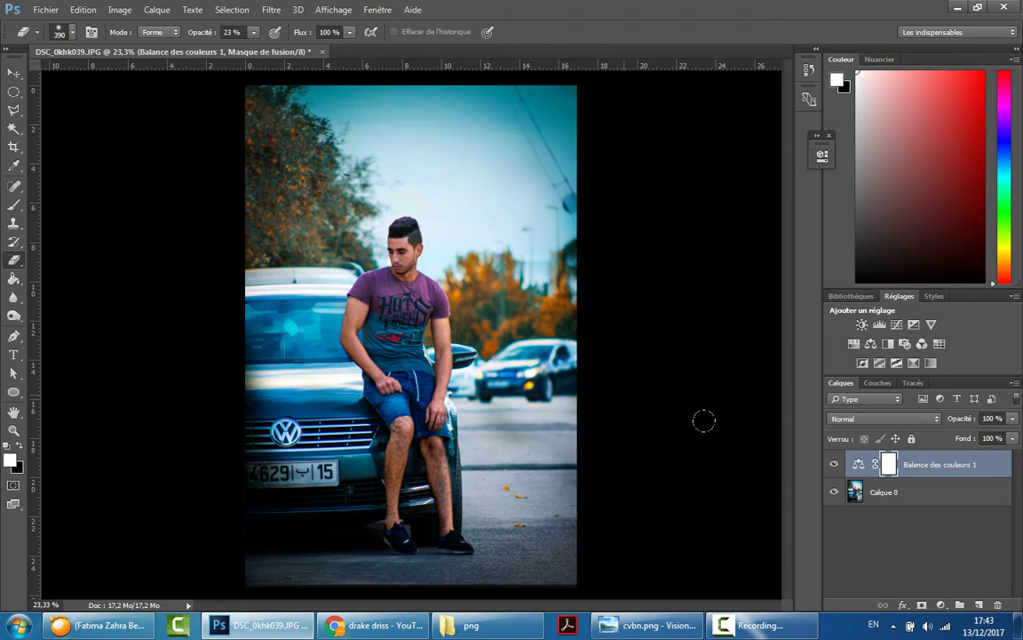
key("0")
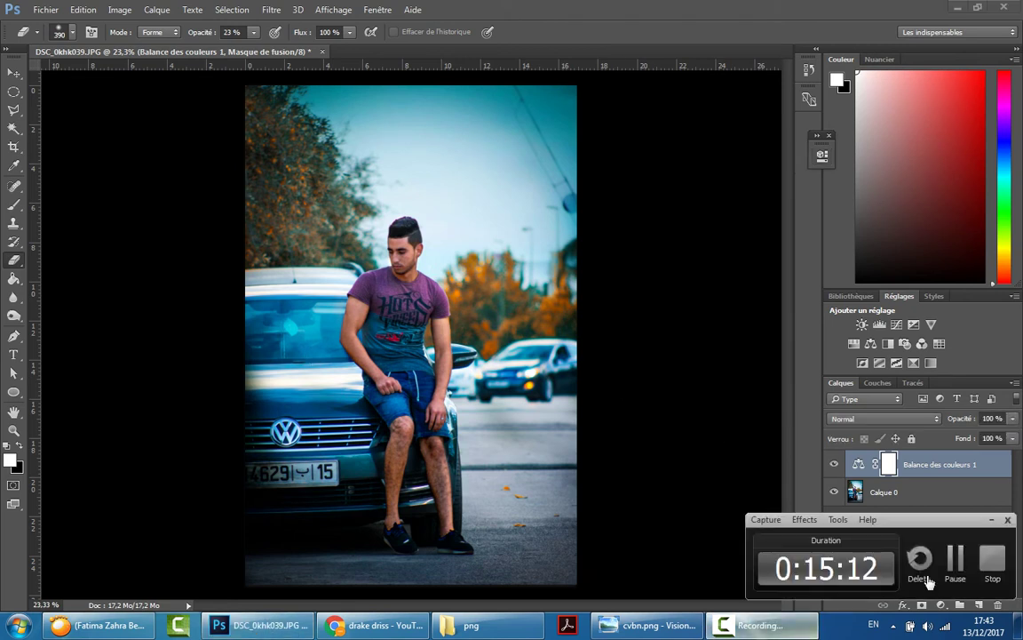
Add a Curves adjustment layer and lower its layer opacity to 44%
left_click(896, 324)
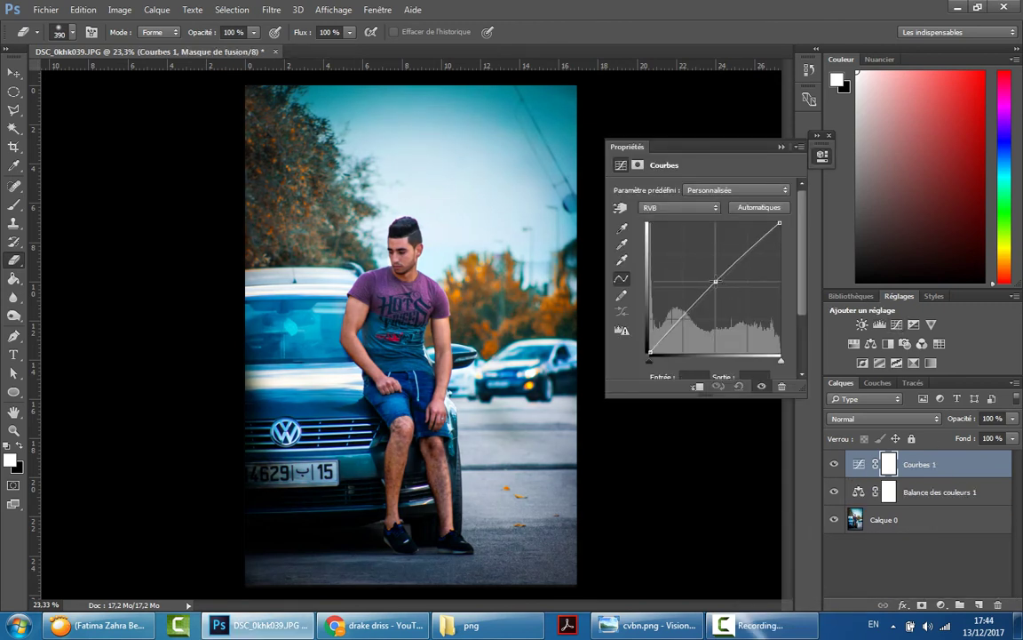
left_click(781, 146)
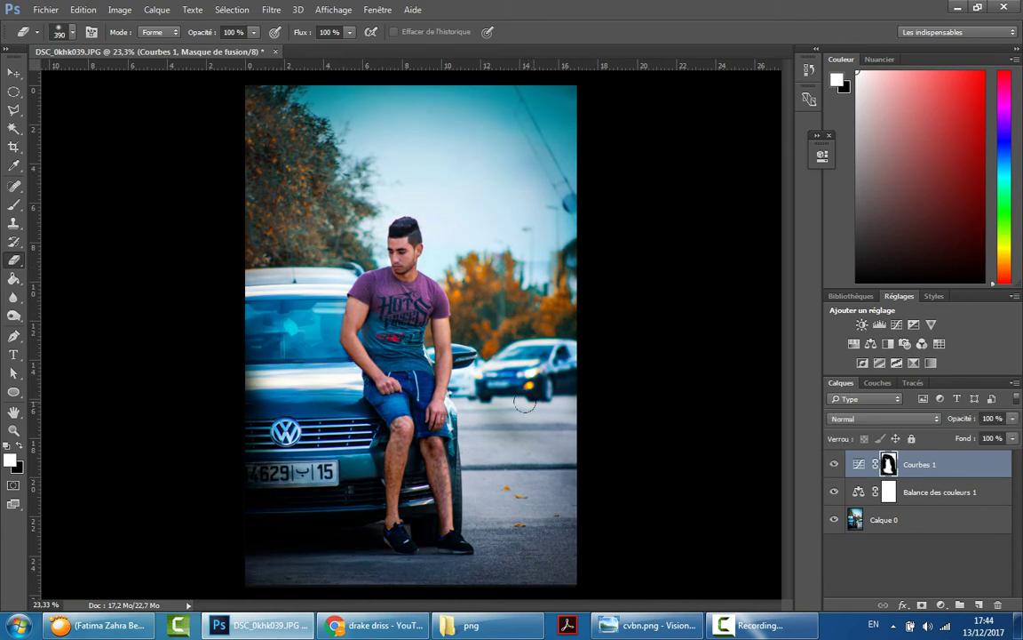
left_click(1011, 419)
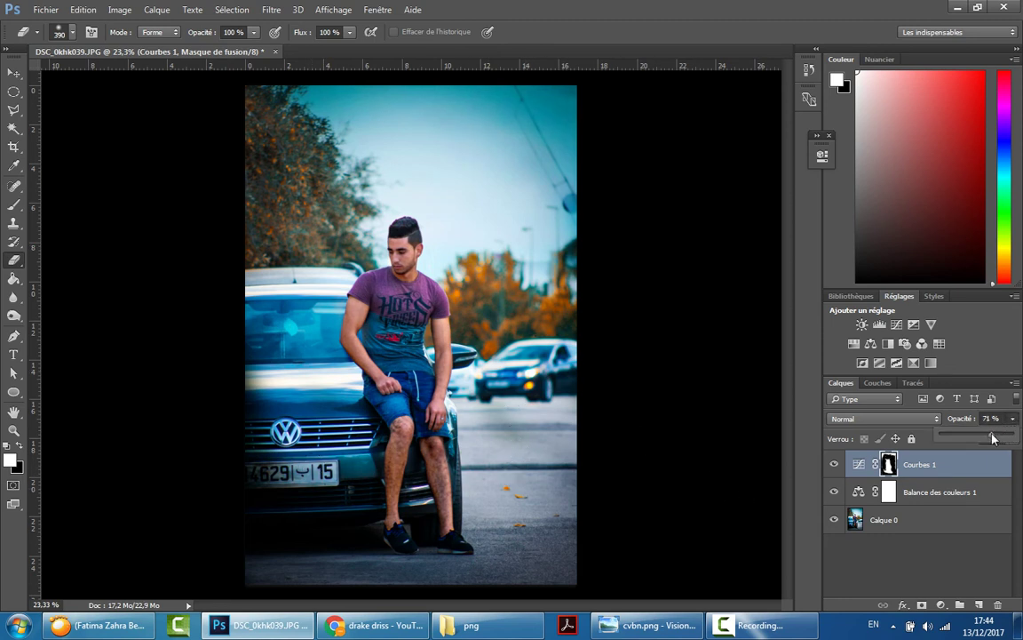
left_click_drag(986, 437, 983, 437)
left_click(1013, 419)
left_click_drag(970, 436, 976, 435)
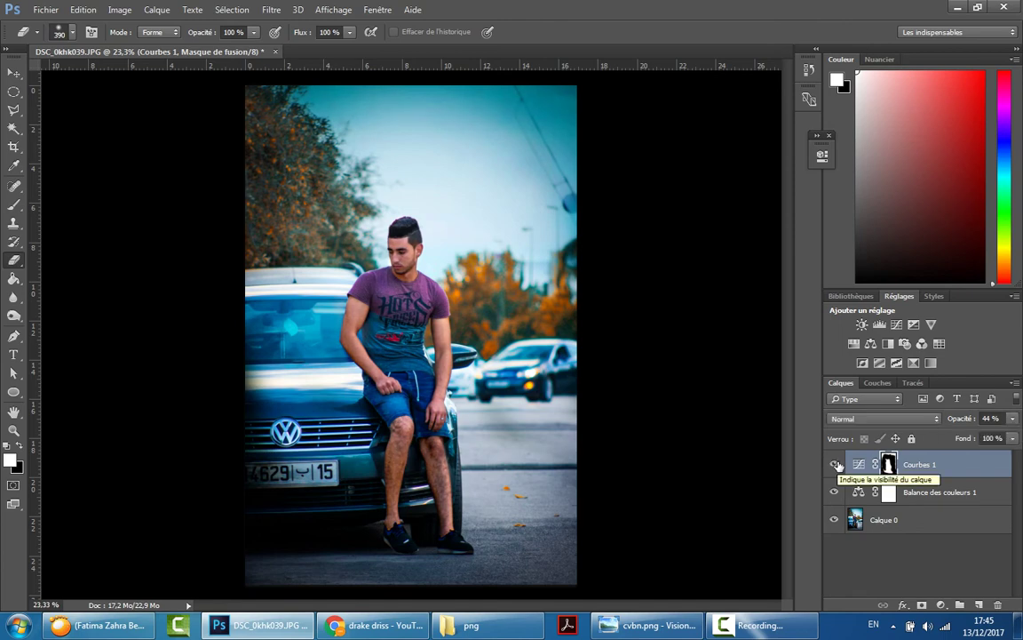
left_click(1016, 383)
Flatten the image and convert the background into the editable layer Calque 0
left_click(871, 535)
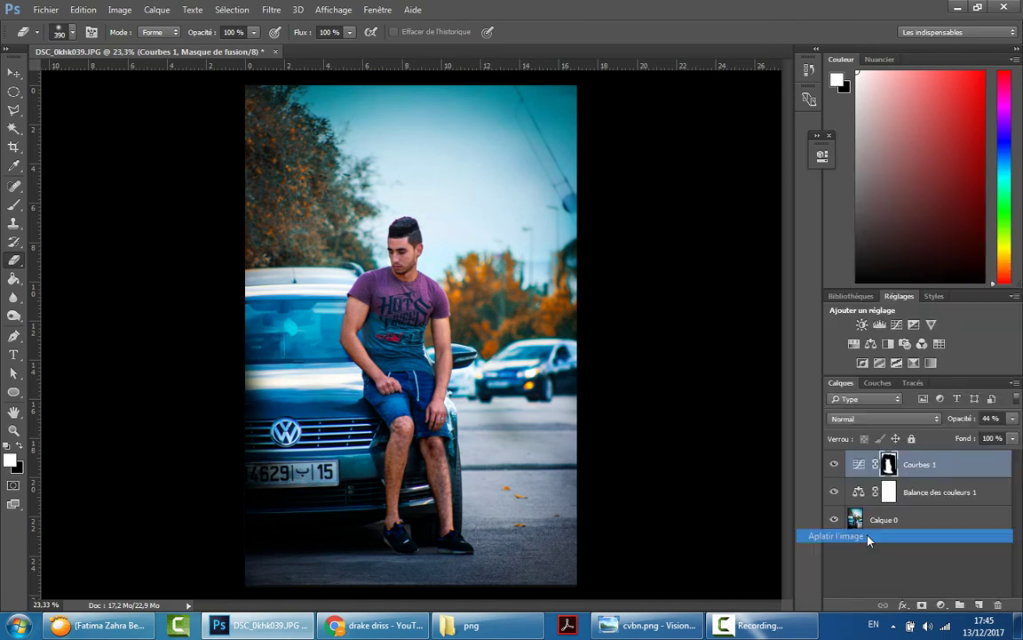
double_click(879, 466)
key("Return")
left_click(12, 413)
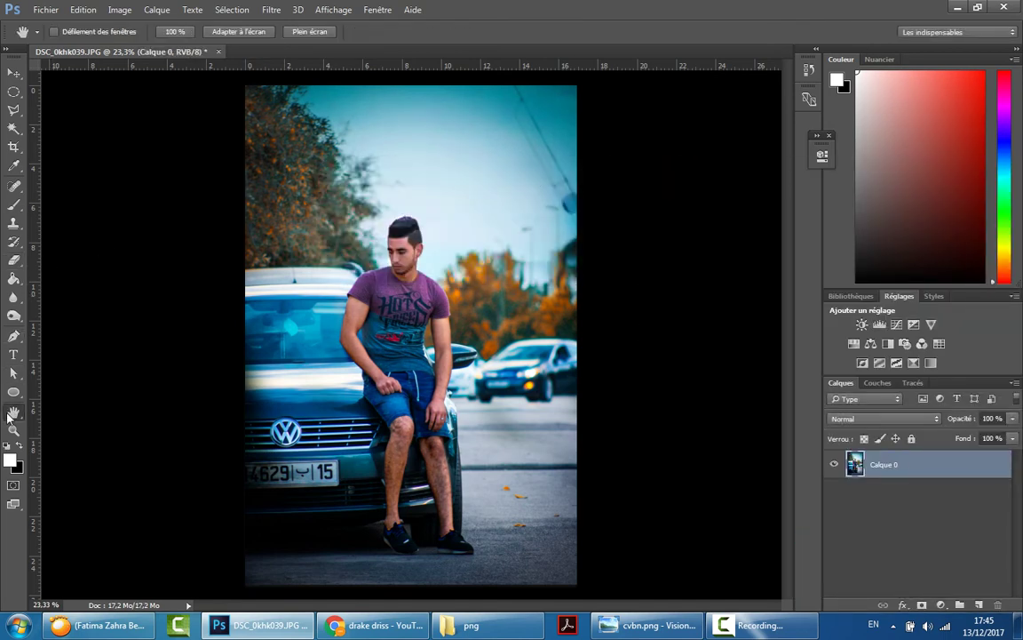
Compare the graded photo with the original using History, ending on the graded version
left_click(808, 69)
scroll(711, 89, "up", 3)
left_click(735, 79)
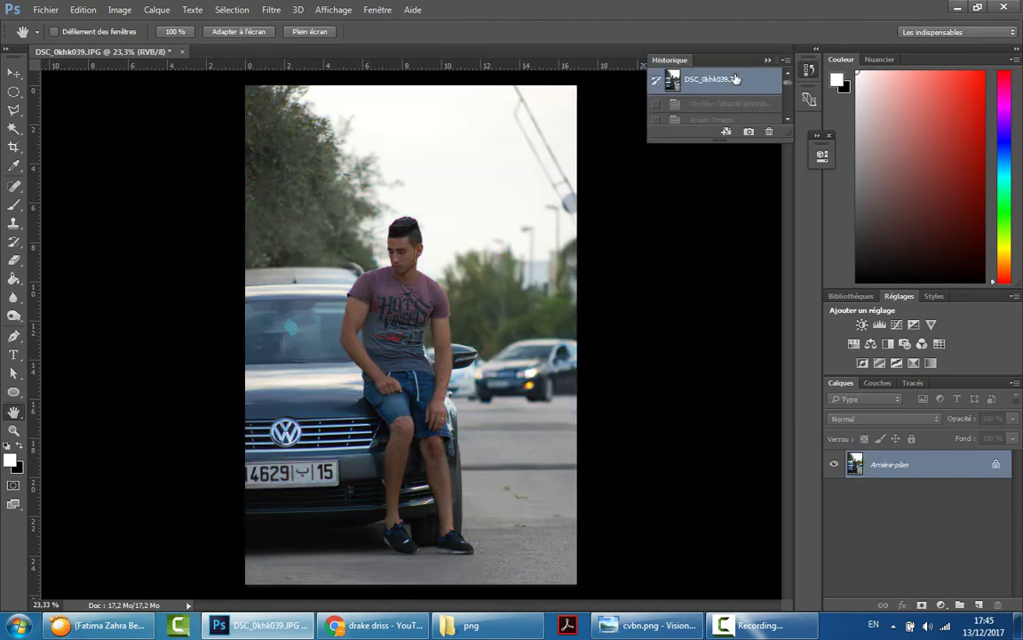
scroll(793, 119, "down", 2)
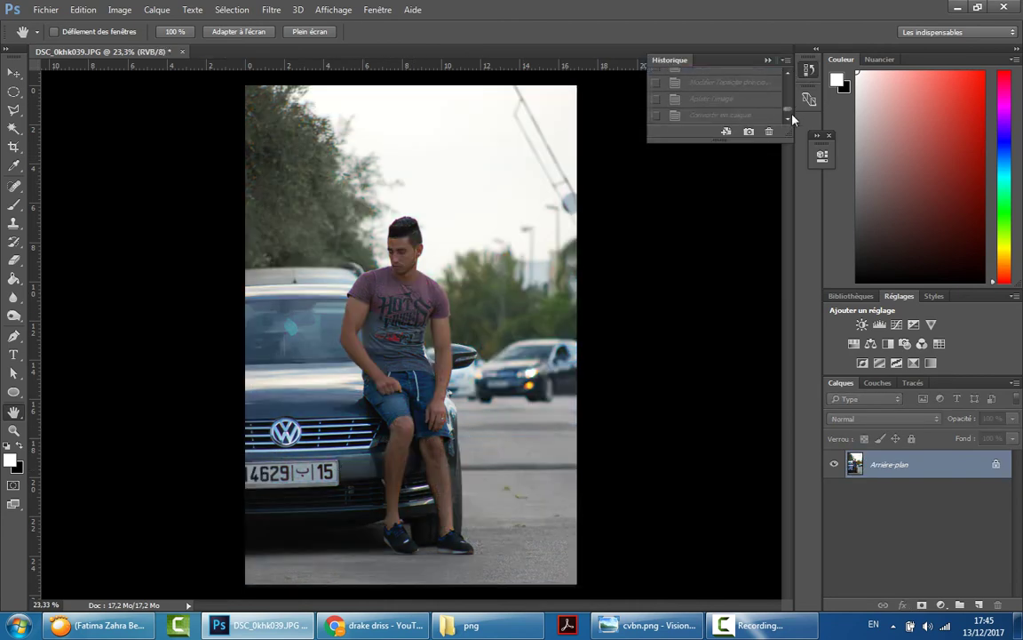
left_click(737, 116)
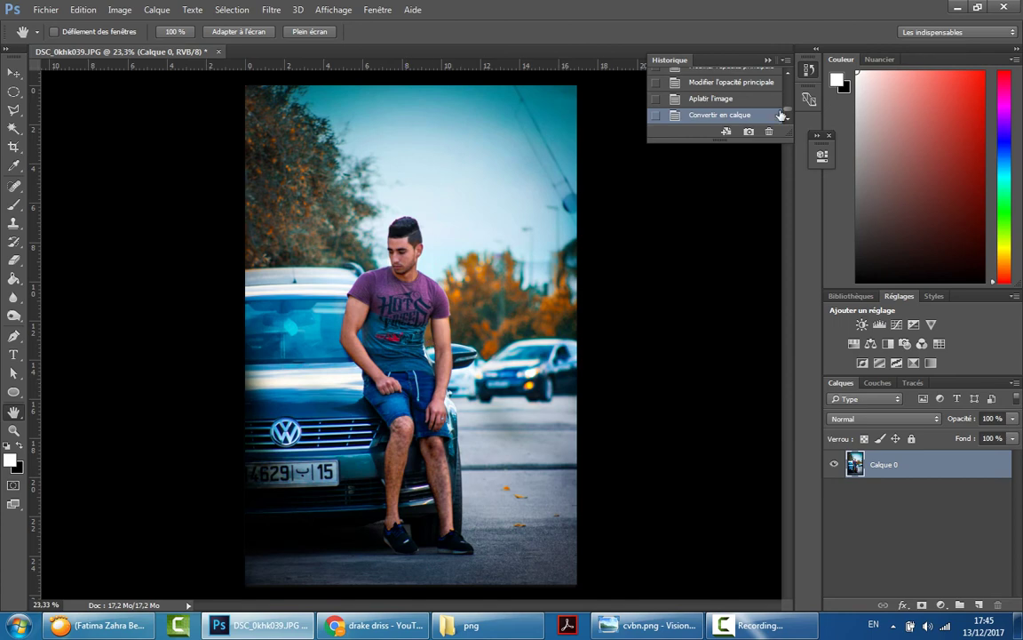
left_click_drag(785, 111, 793, 79)
left_click(673, 80)
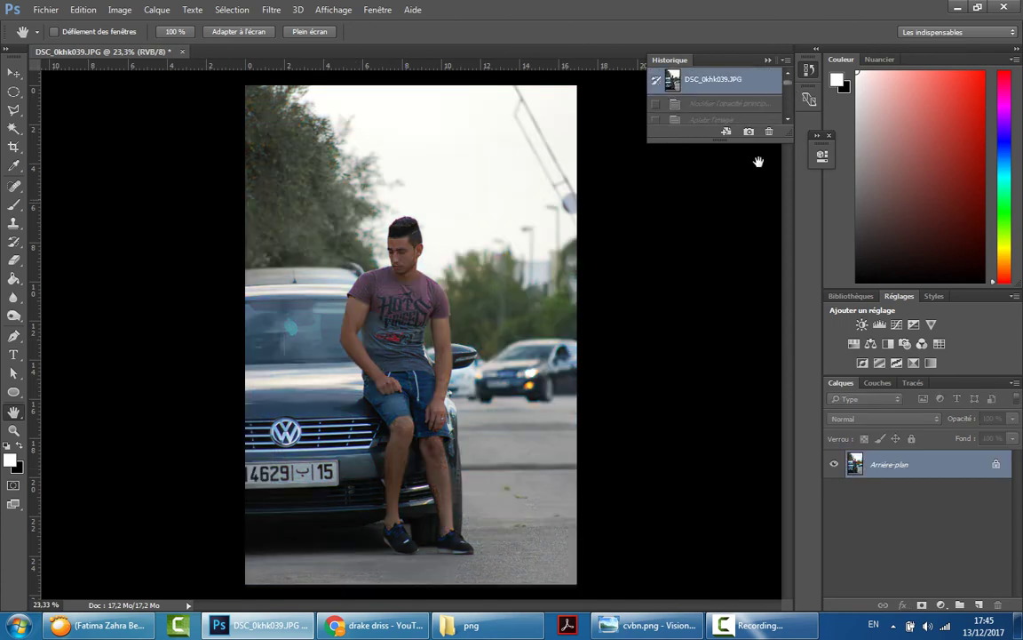
scroll(791, 89, "down", 2)
left_click(716, 114)
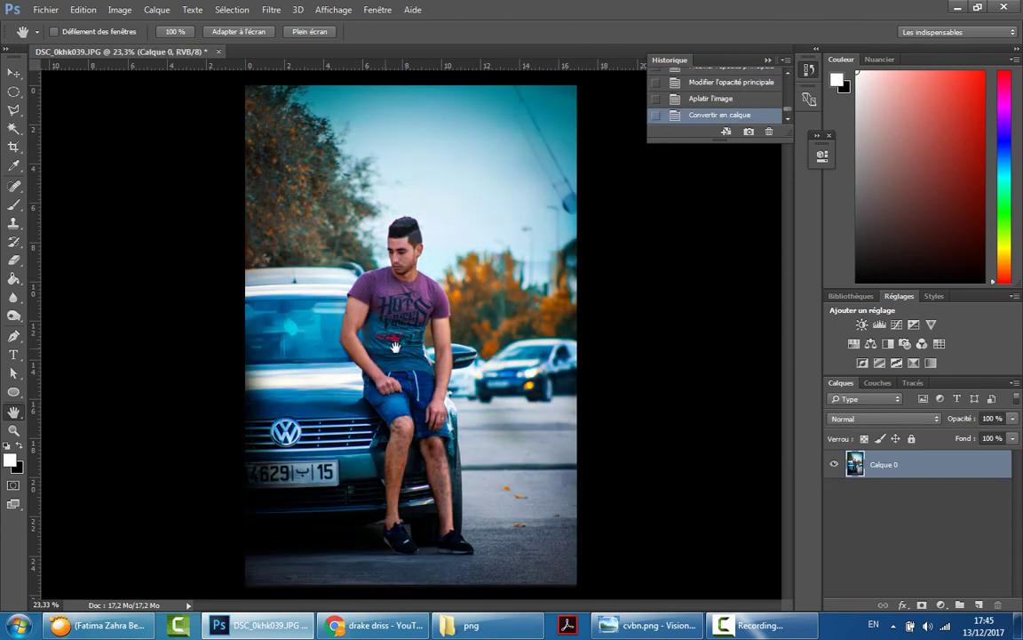
left_click_drag(790, 112, 790, 79)
left_click(673, 80)
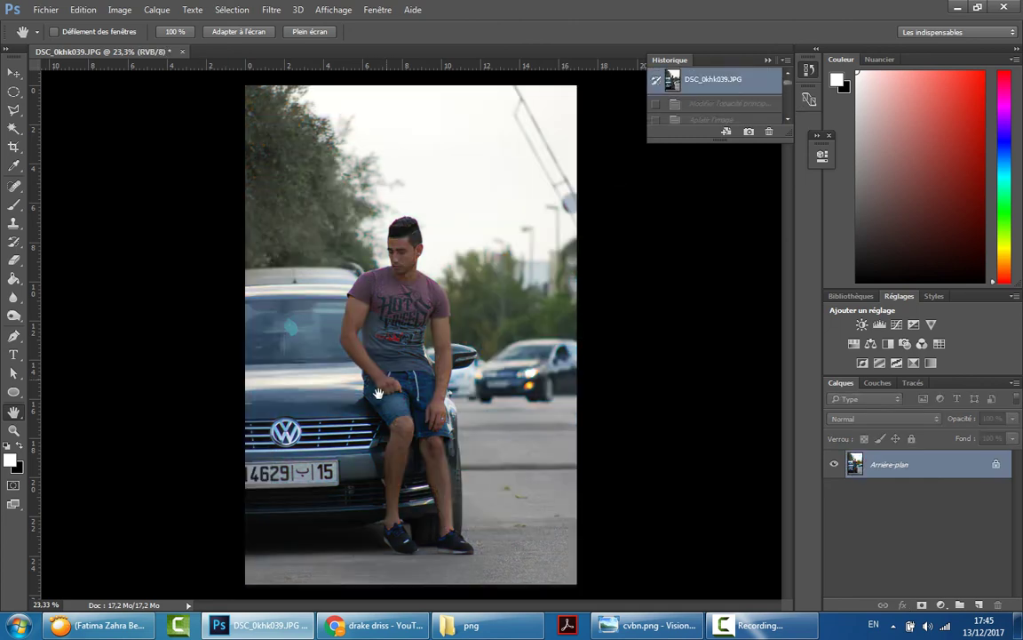
scroll(792, 84, "down", 2)
left_click(733, 114)
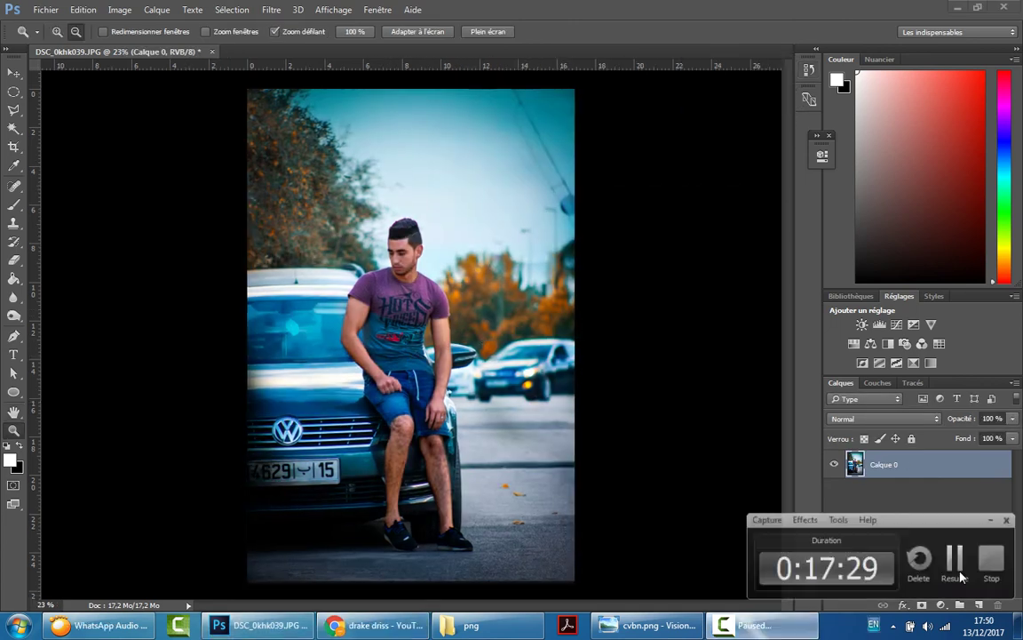
Apply the Fuji REALA 500D Kodak 2393 color lookup at 23% layer opacity
left_click(745, 191)
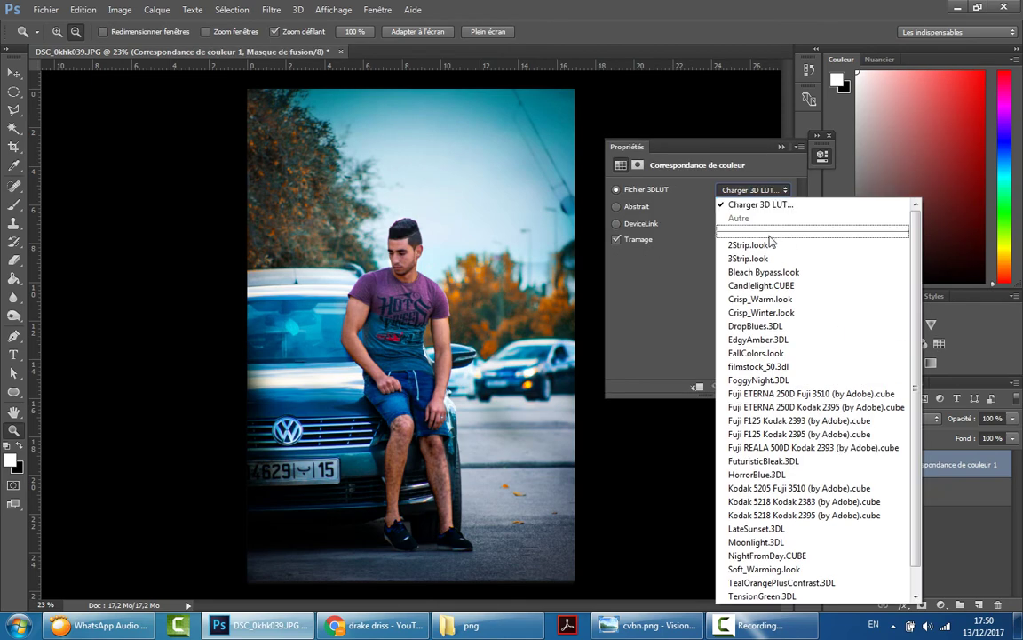
left_click(762, 448)
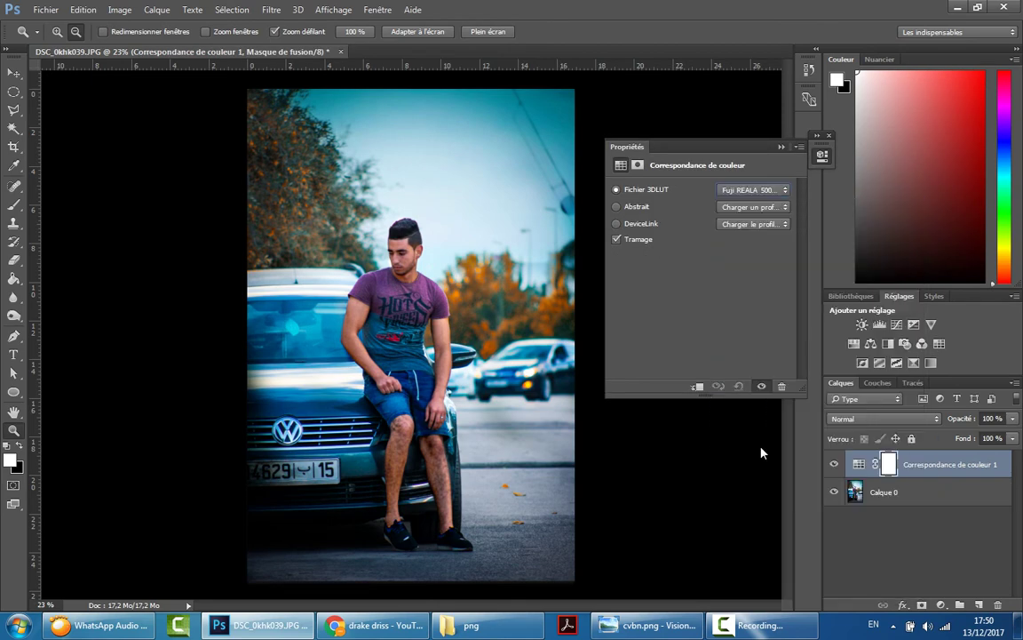
left_click(1012, 419)
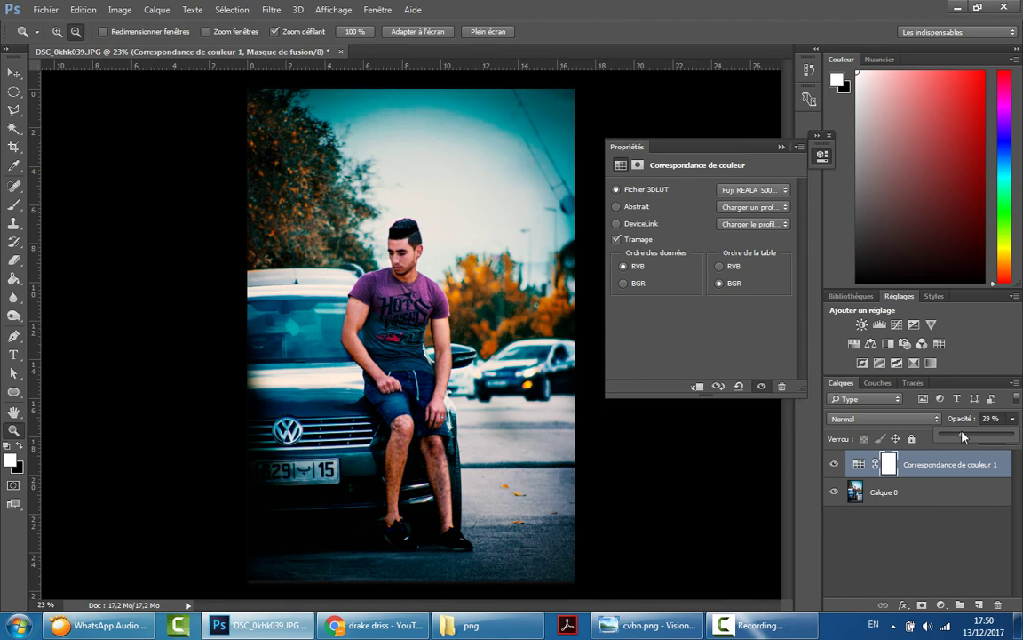
left_click_drag(962, 436, 961, 436)
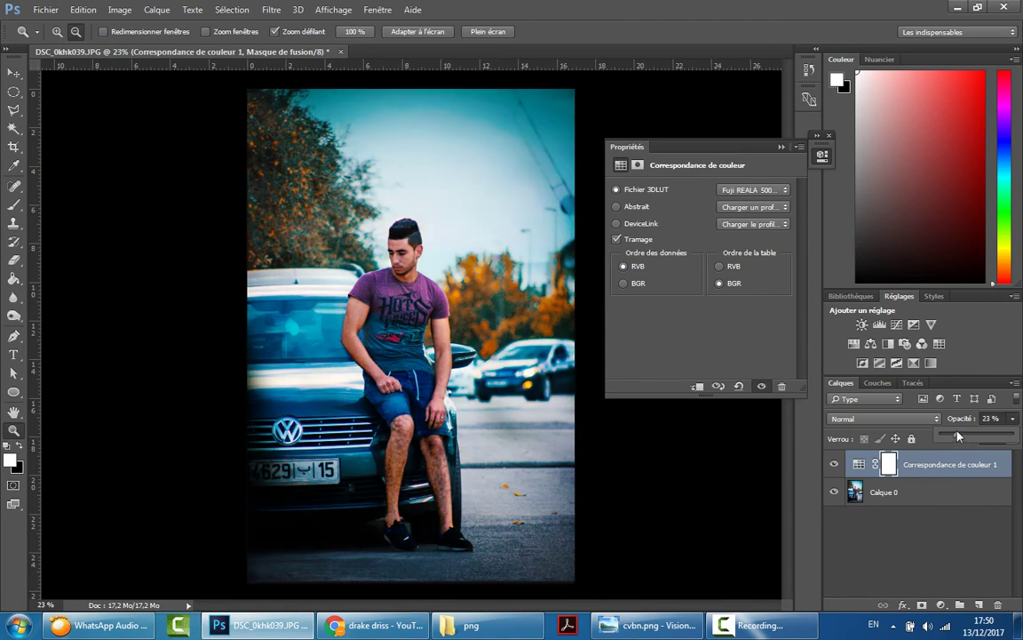
left_click(781, 148)
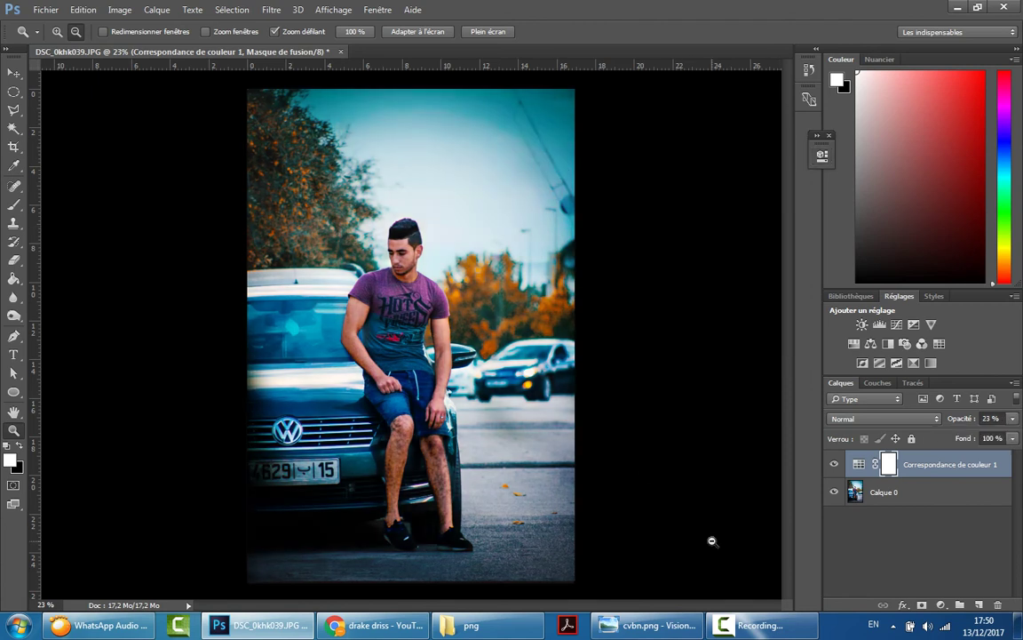
Flatten the image and convert the background into Calque 0
left_click(1015, 382)
left_click(800, 534)
double_click(888, 464)
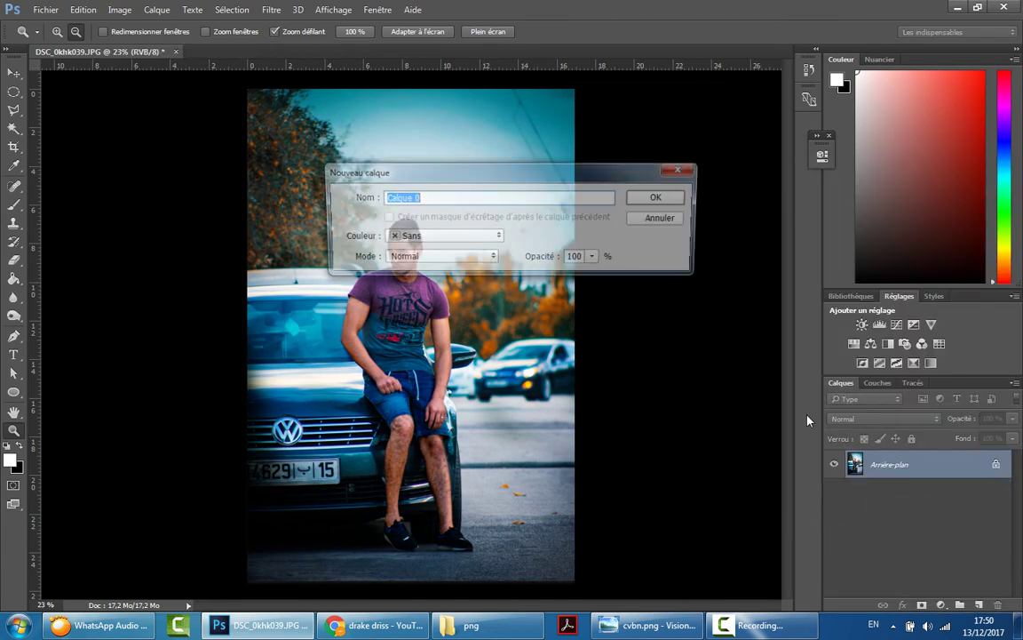
left_click(657, 199)
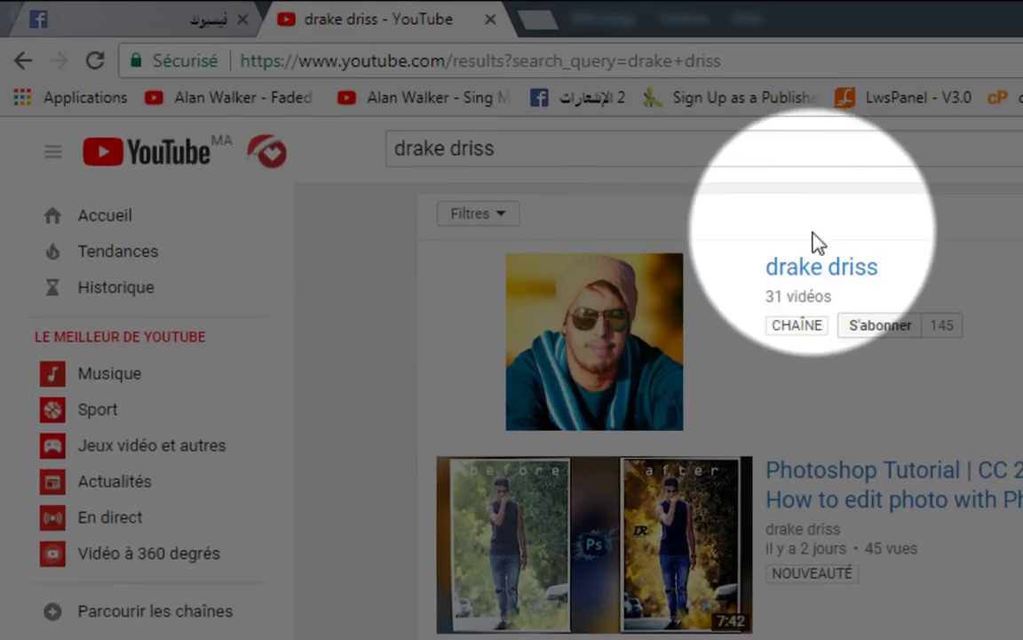
Open the tutorial creator's channel page from the YouTube search results
left_click_drag(495, 149, 368, 165)
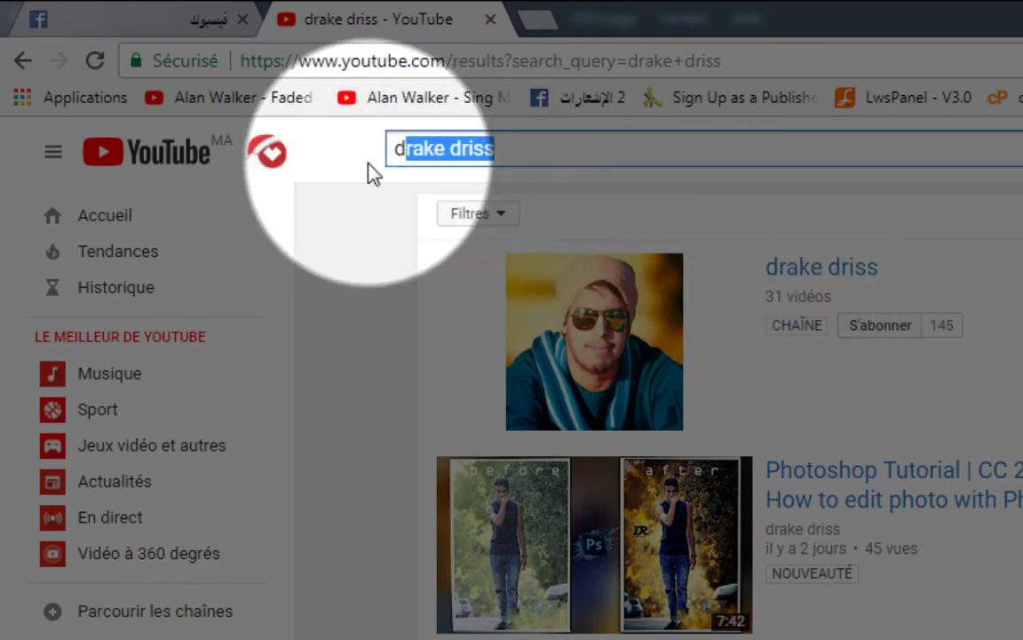
left_click(823, 277)
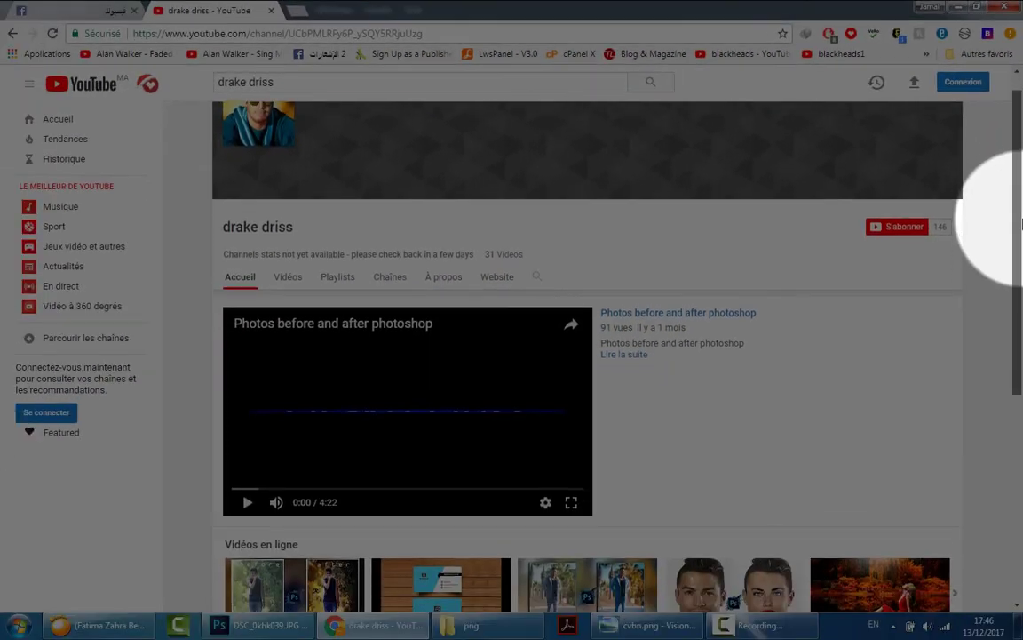
left_click_drag(1021, 249, 1018, 400)
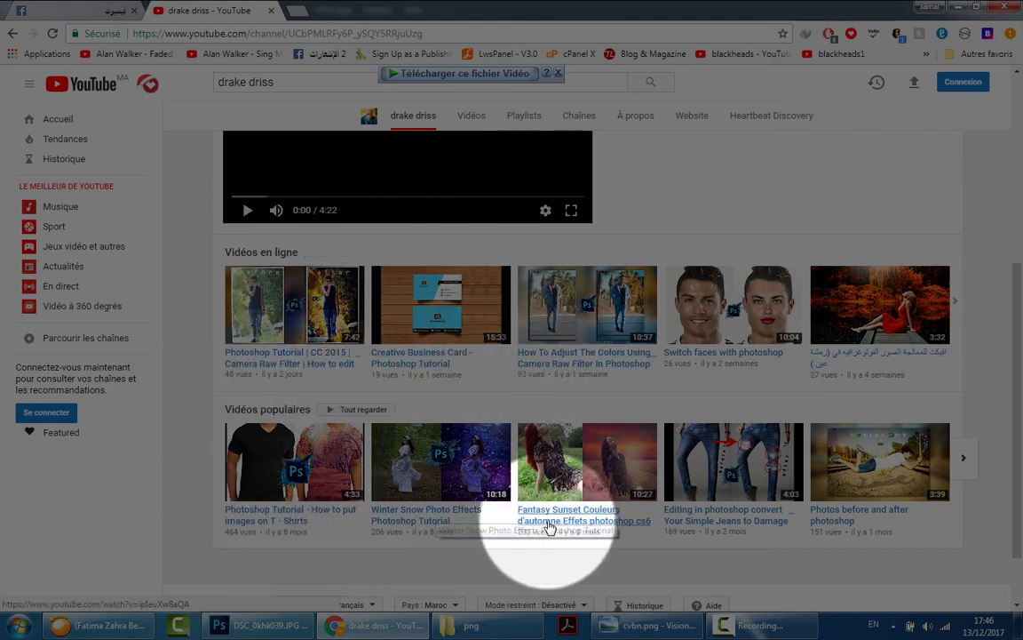
mouse_move(1017, 343)
left_mouse_down()
mouse_move(1016, 444)
mouse_move(1013, 229)
left_mouse_up()
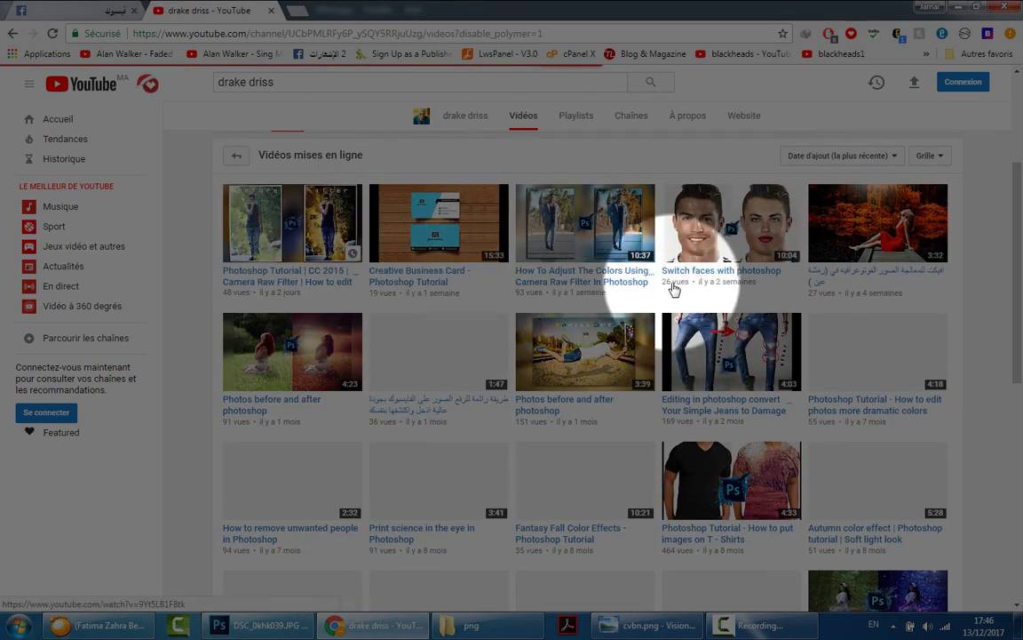
Scroll down through the channel's 31 uploaded videos and back up
scroll(591, 280, "down", 1)
scroll(569, 297, "down", 2)
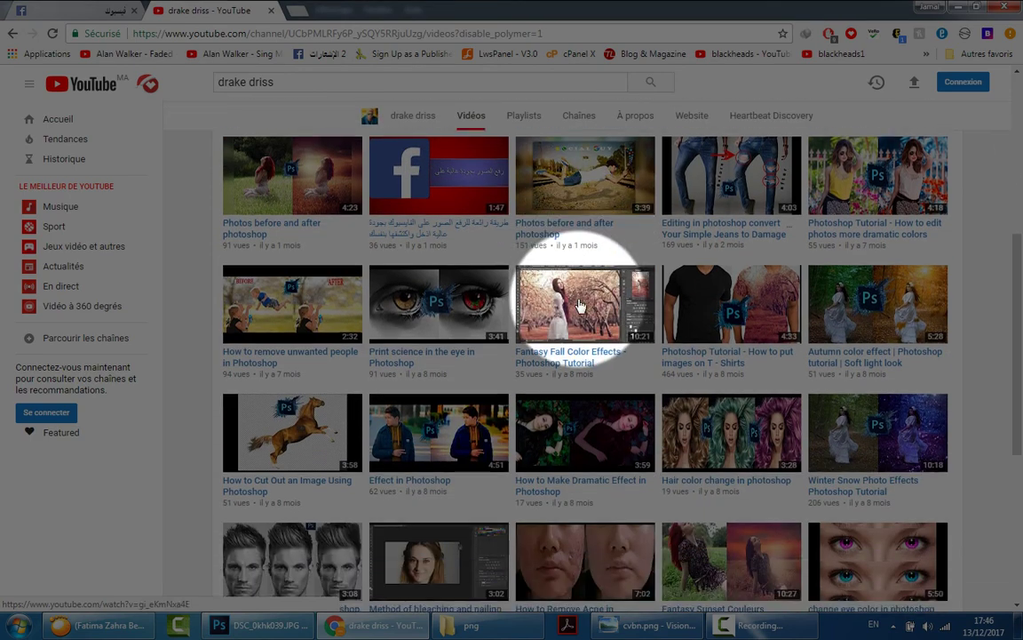
scroll(560, 311, "down", 2)
scroll(569, 322, "down", 1)
scroll(604, 449, "down", 1)
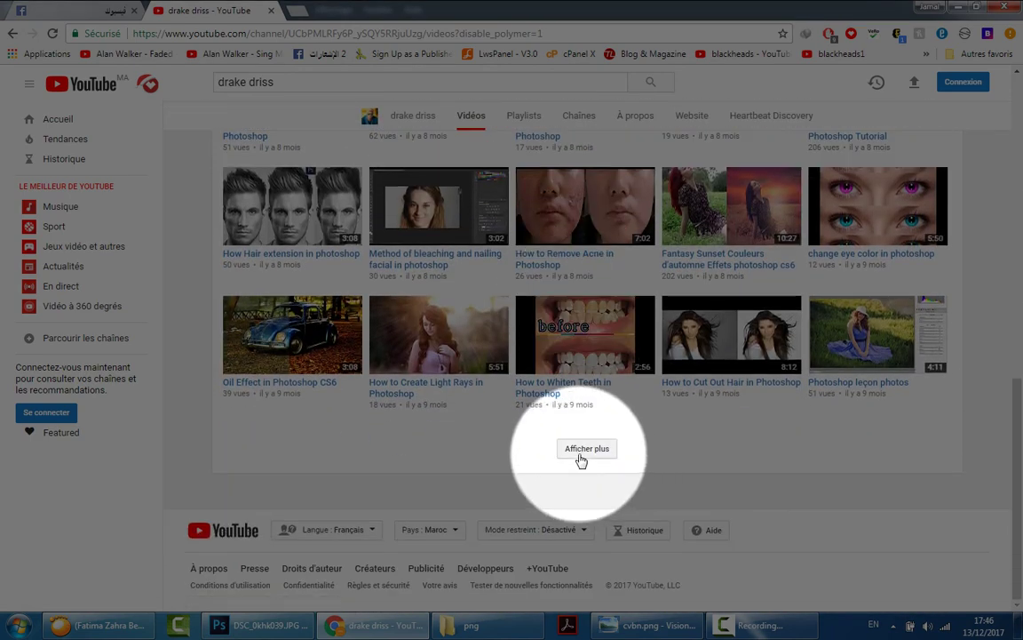
scroll(536, 456, "down", 1)
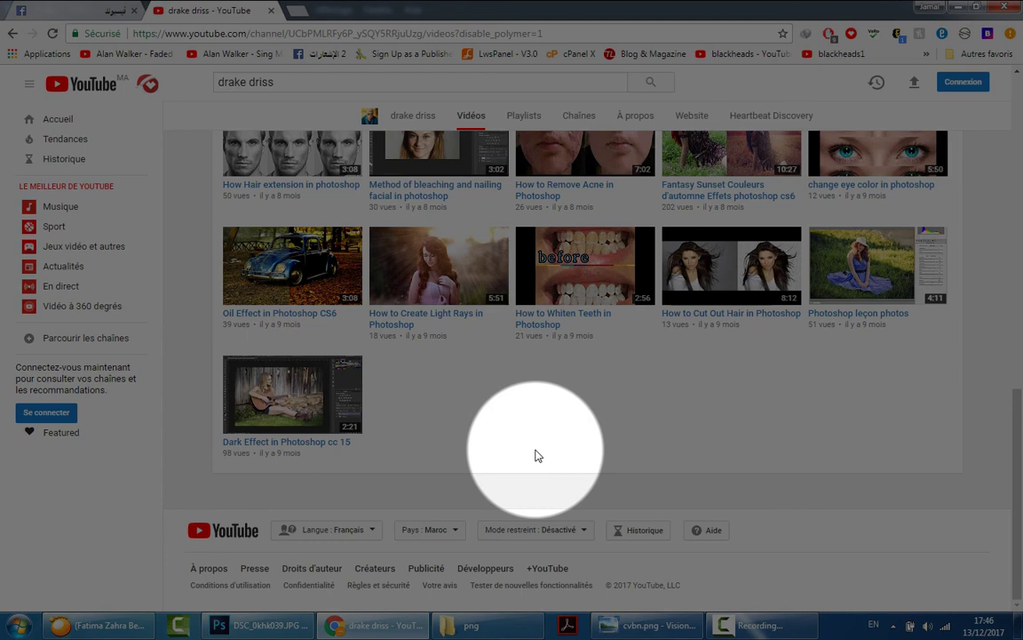
scroll(536, 455, "up", 2)
scroll(536, 456, "up", 2)
scroll(536, 455, "up", 3)
scroll(536, 456, "up", 3)
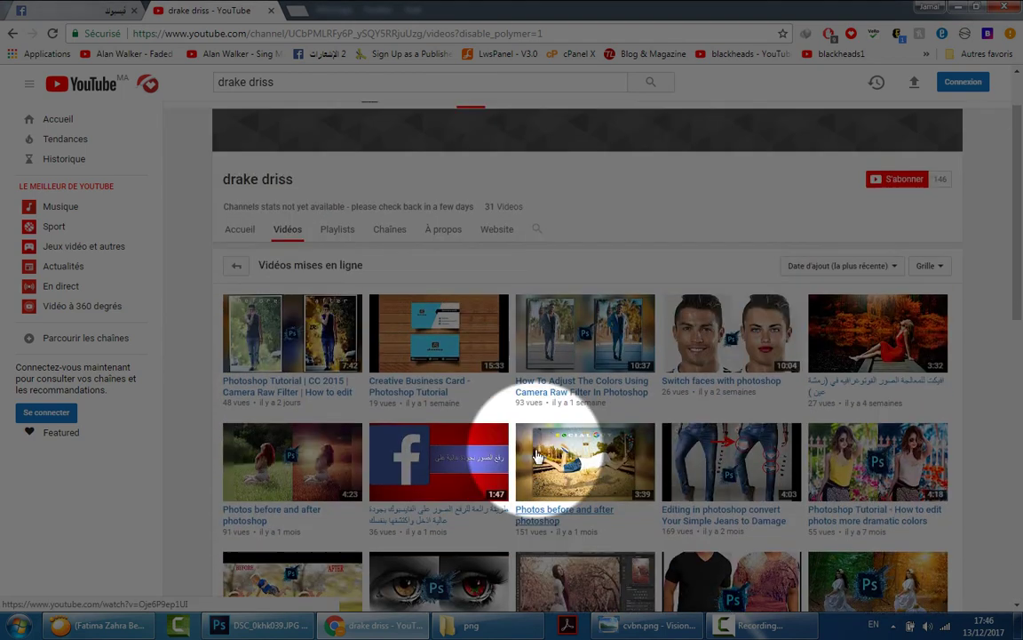
scroll(535, 455, "up", 1)
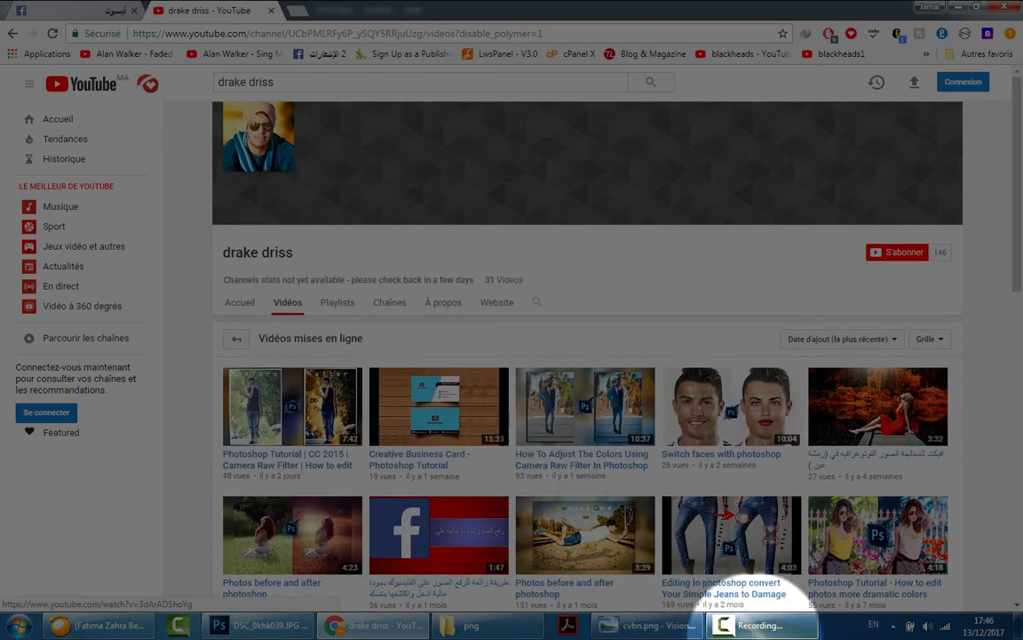
left_click(759, 625)
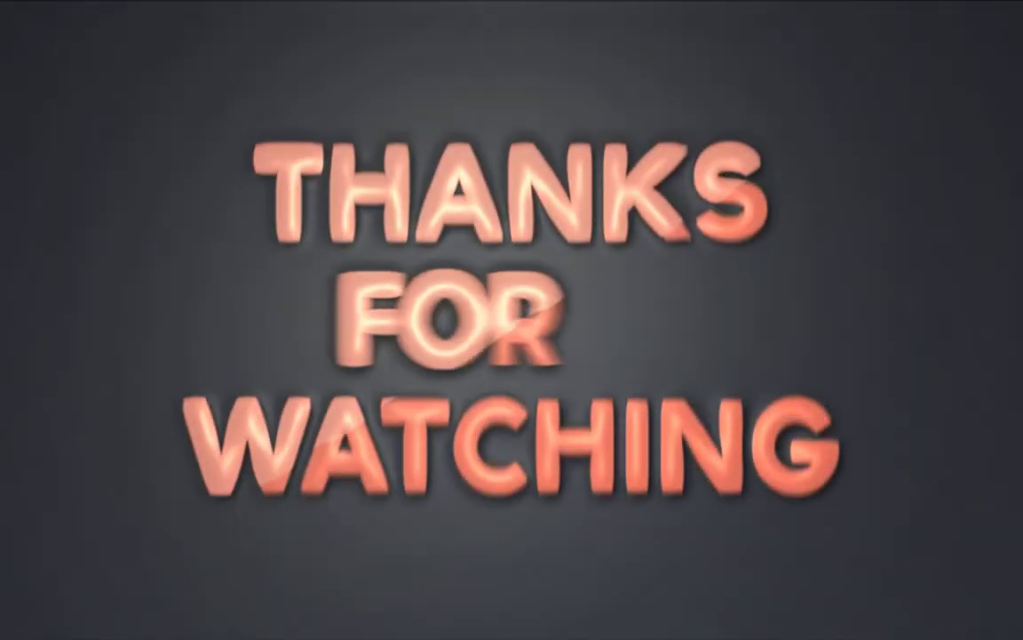